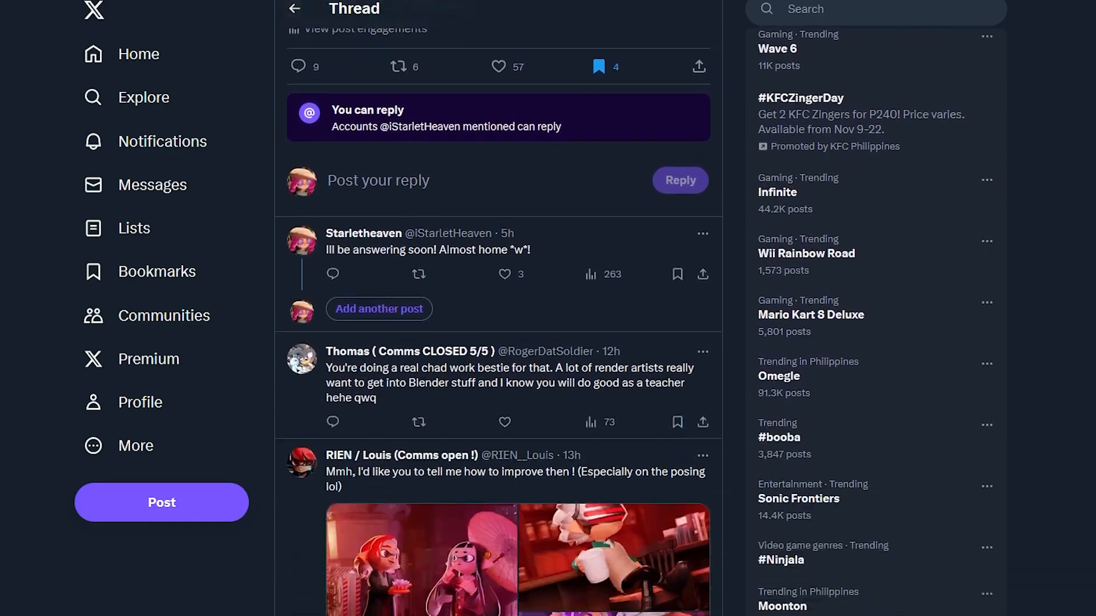
Read through the replies in the thread and return to its beginning.
{"action": "scroll", "coordinate": [381, 239], "scroll_direction": "down", "scroll_amount": 9}
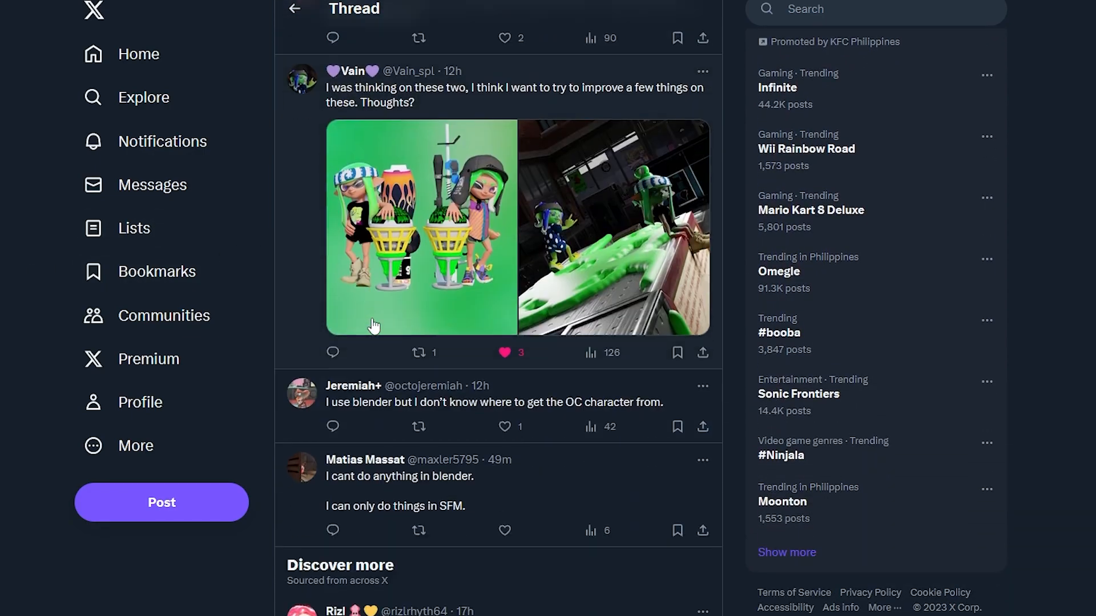
{"action": "scroll", "coordinate": [440, 416], "scroll_direction": "up", "scroll_amount": 20}
{"action": "scroll", "coordinate": [466, 330], "scroll_direction": "up", "scroll_amount": 8}
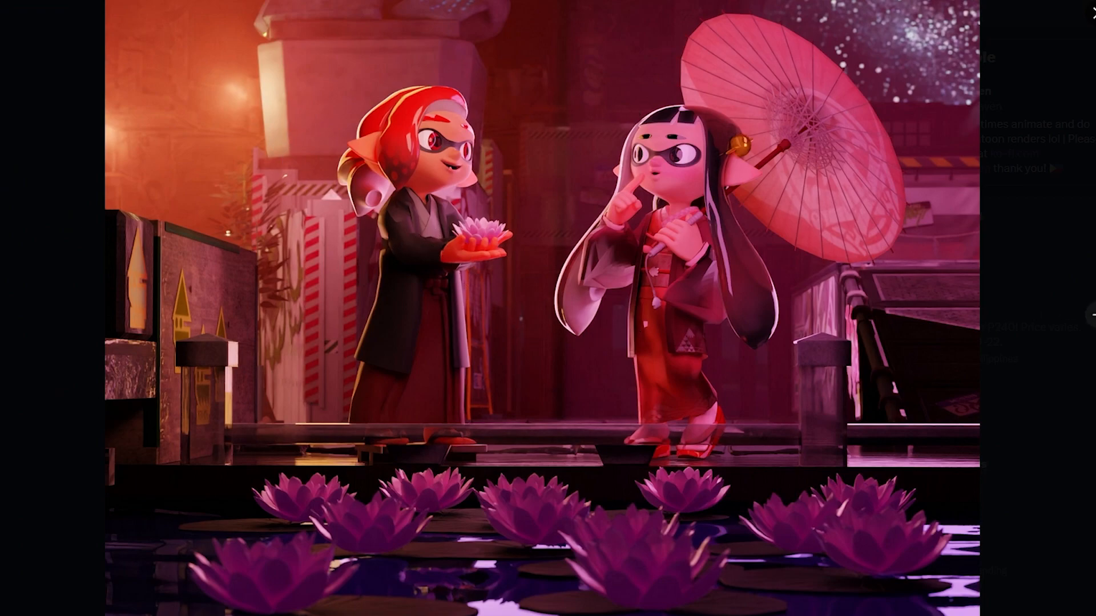
View the attached renders one after another to examine the characters' poses and expressions.
{"action": "key", "text": "Right"}
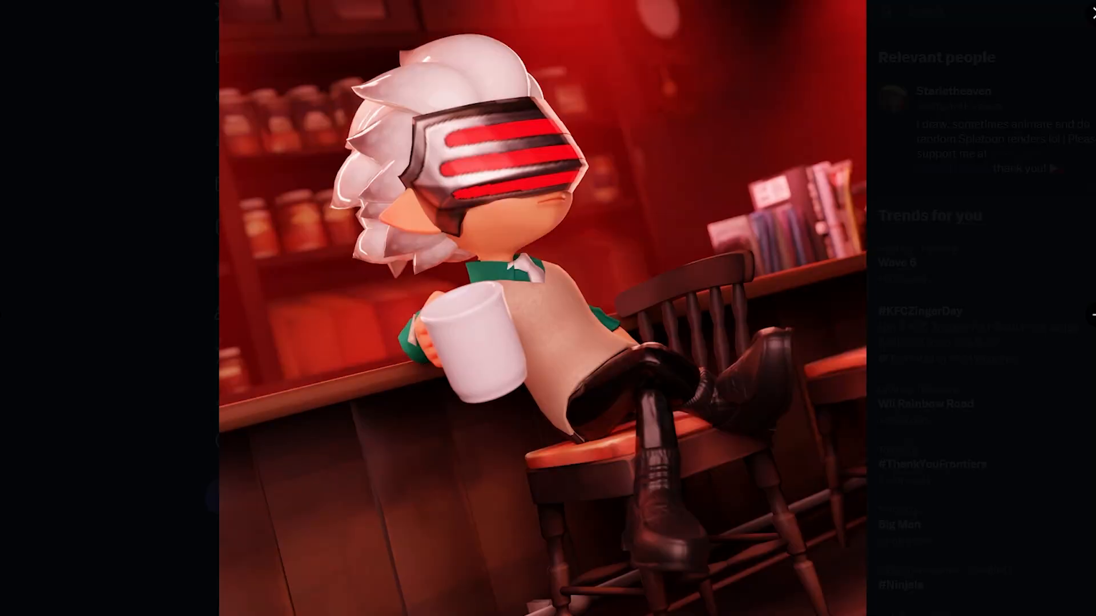
{"action": "key", "text": "Right"}
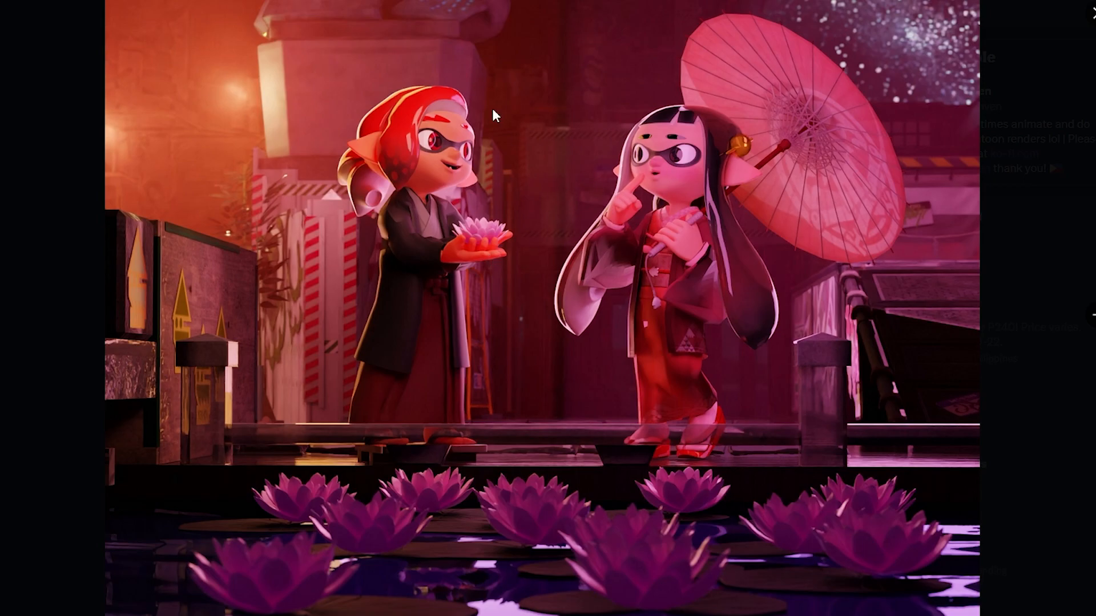
{"action": "left_click", "coordinate": [1091, 317]}
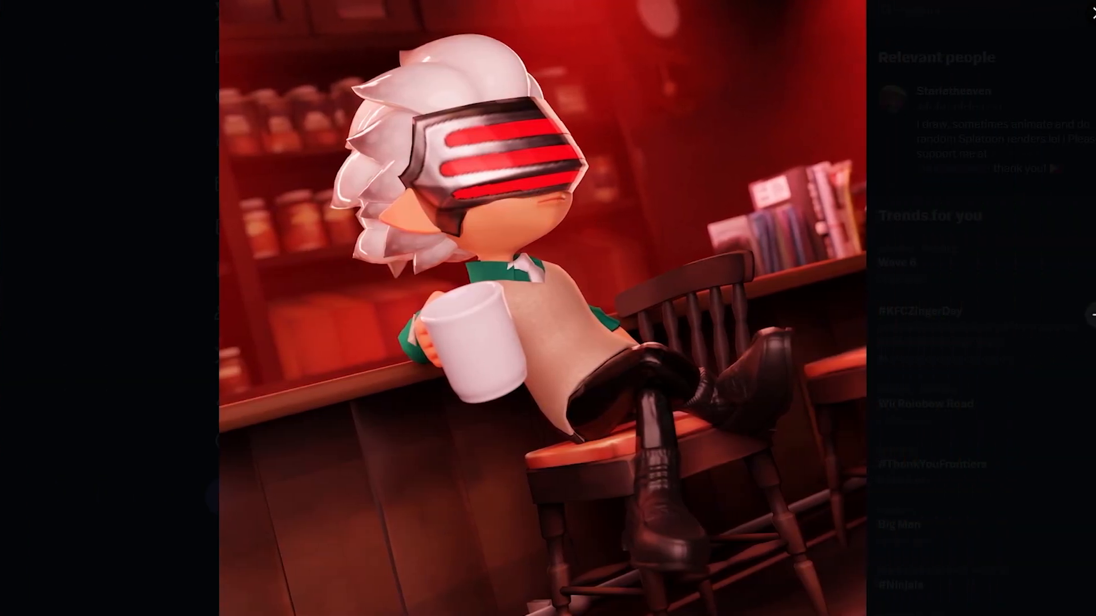
{"action": "left_click", "coordinate": [1091, 315]}
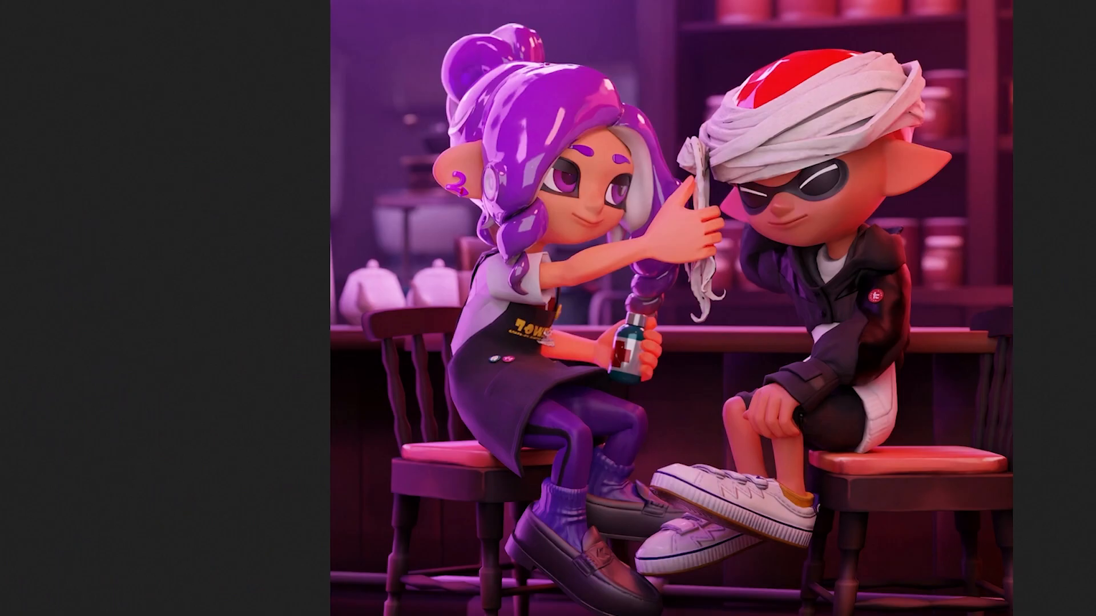
{"action": "left_click", "coordinate": [585, 211]}
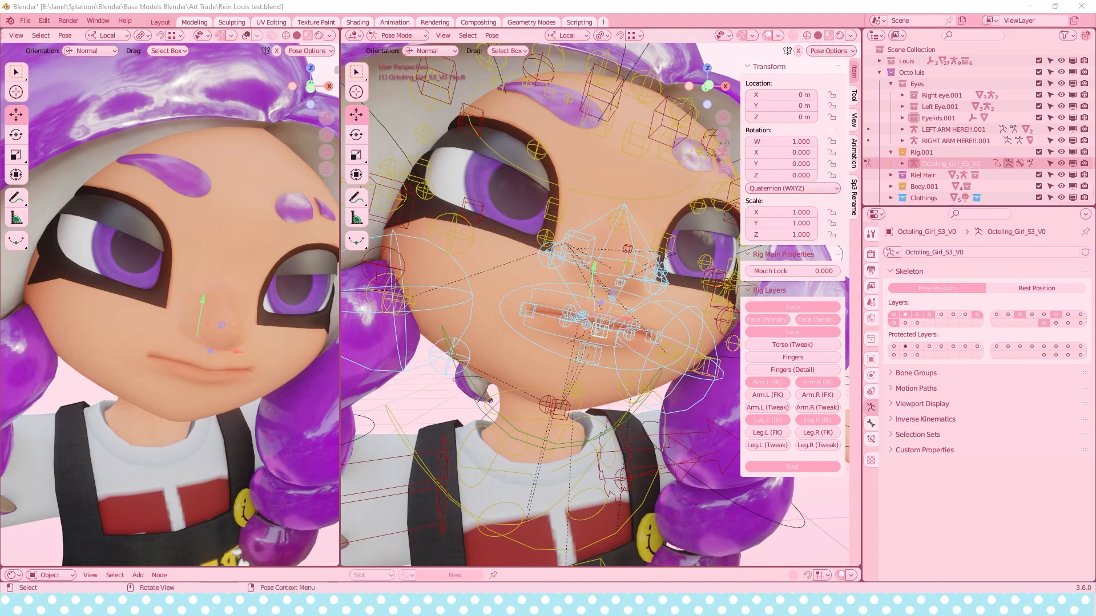
Try repositioning control bones around the middle of the Octoling's mouth, and undo the last change.
{"action": "scroll", "coordinate": [599, 328], "scroll_direction": "up", "scroll_amount": 4}
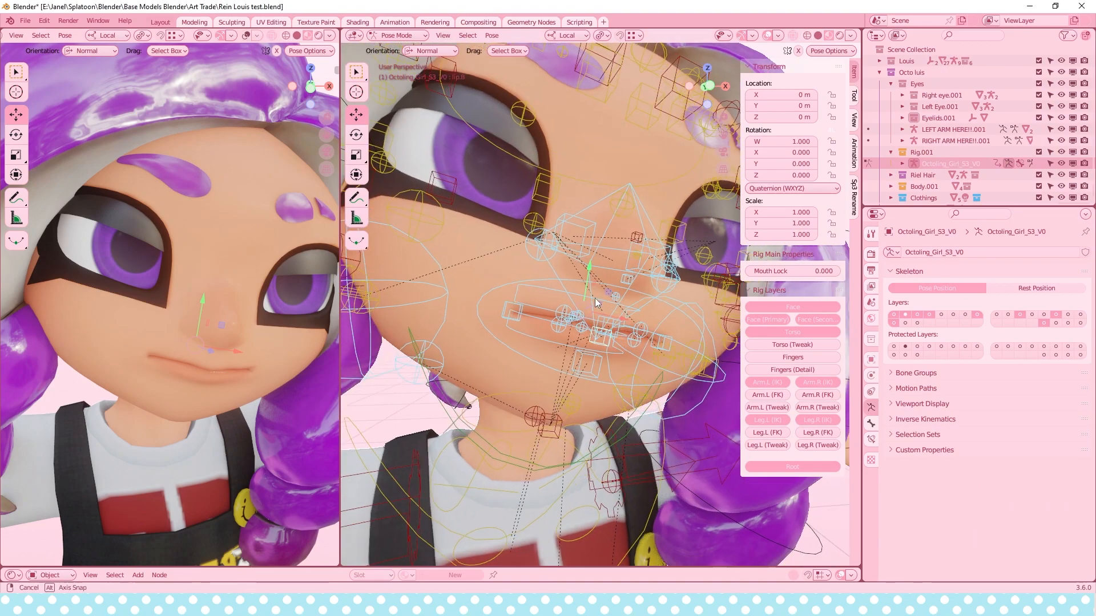
{"action": "left_click", "coordinate": [599, 328]}
{"action": "scroll", "coordinate": [600, 328], "scroll_direction": "up", "scroll_amount": 5}
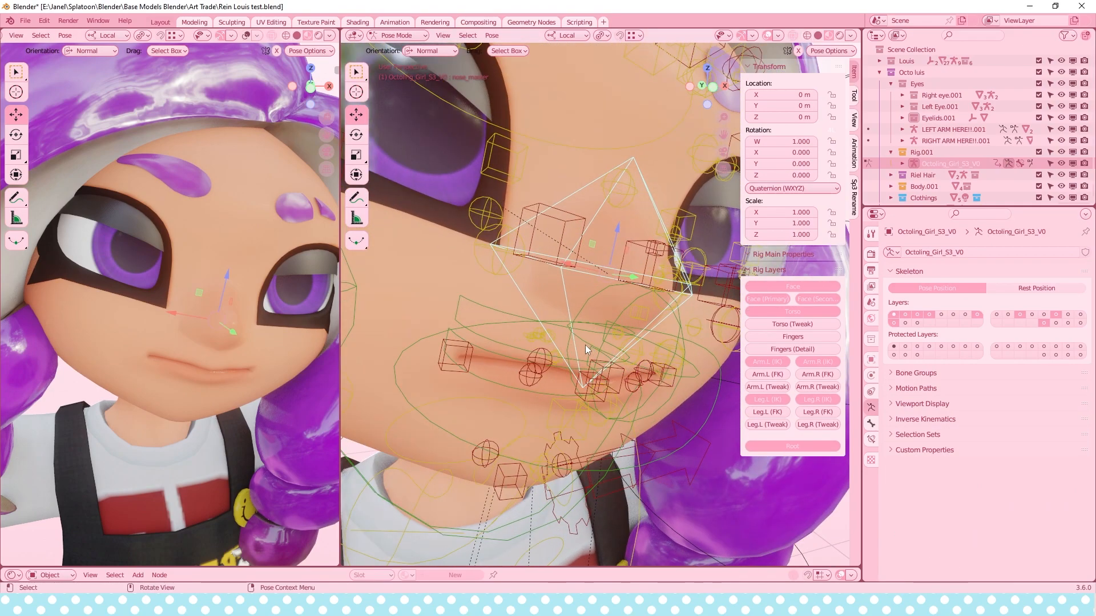
{"action": "scroll", "coordinate": [676, 368], "scroll_direction": "up", "scroll_amount": 4}
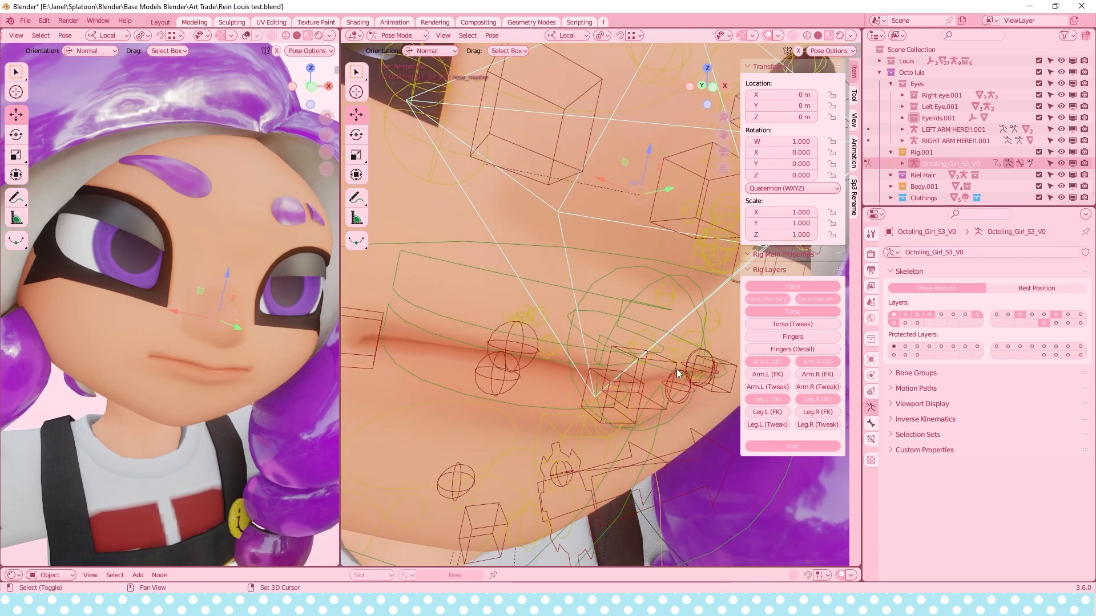
{"action": "left_click", "coordinate": [661, 284]}
{"action": "left_click", "coordinate": [622, 341], "text": "shift"}
{"action": "middle_click_drag", "start_coordinate": [623, 340], "coordinate": [629, 295]}
{"action": "left_click_drag", "start_coordinate": [627, 302], "coordinate": [612, 355]}
{"action": "mouse_move", "coordinate": [611, 355]}
{"action": "middle_mouse_down"}
{"action": "mouse_move", "coordinate": [588, 355]}
{"action": "mouse_move", "coordinate": [615, 357]}
{"action": "middle_mouse_up"}
{"action": "middle_click_drag", "start_coordinate": [273, 400], "coordinate": [251, 343]}
{"action": "middle_click_drag", "start_coordinate": [638, 345], "coordinate": [635, 399]}
{"action": "key", "text": "ctrl+z"}
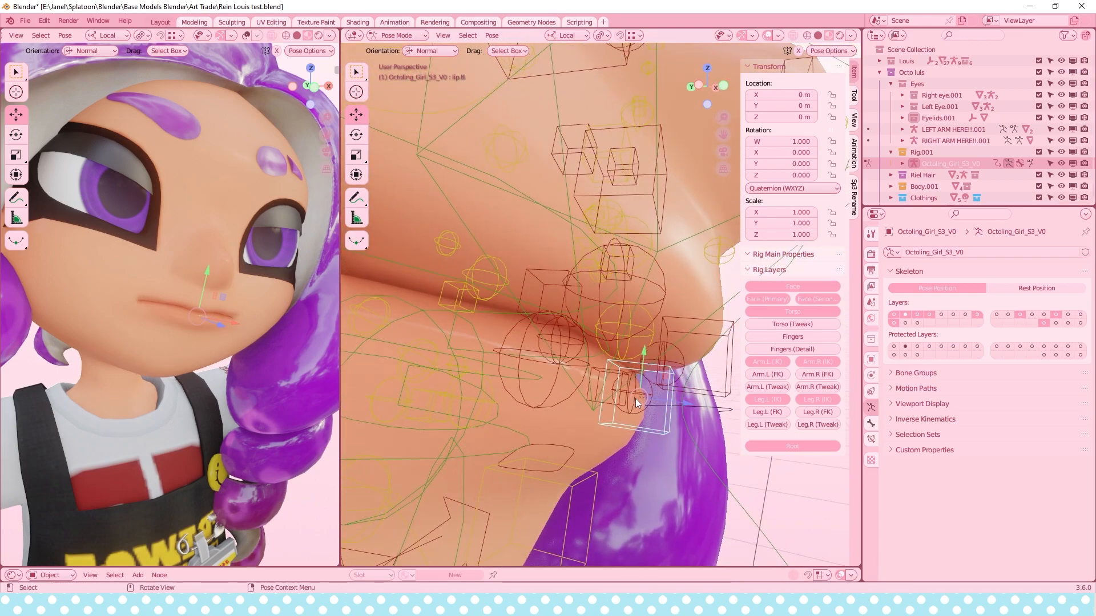
Move the lower middle lip control down to part the lips, adjusting its local Z location to about -0.0072 m and Y to about -0.0095 m.
{"action": "key", "text": "g"}
{"action": "left_click", "coordinate": [618, 472]}
{"action": "mouse_move", "coordinate": [618, 471]}
{"action": "middle_mouse_down"}
{"action": "mouse_move", "coordinate": [580, 422]}
{"action": "mouse_move", "coordinate": [591, 378]}
{"action": "mouse_move", "coordinate": [586, 403]}
{"action": "mouse_move", "coordinate": [563, 396]}
{"action": "mouse_move", "coordinate": [605, 400]}
{"action": "mouse_move", "coordinate": [579, 402]}
{"action": "mouse_move", "coordinate": [594, 415]}
{"action": "mouse_move", "coordinate": [580, 439]}
{"action": "mouse_move", "coordinate": [616, 456]}
{"action": "middle_mouse_up"}
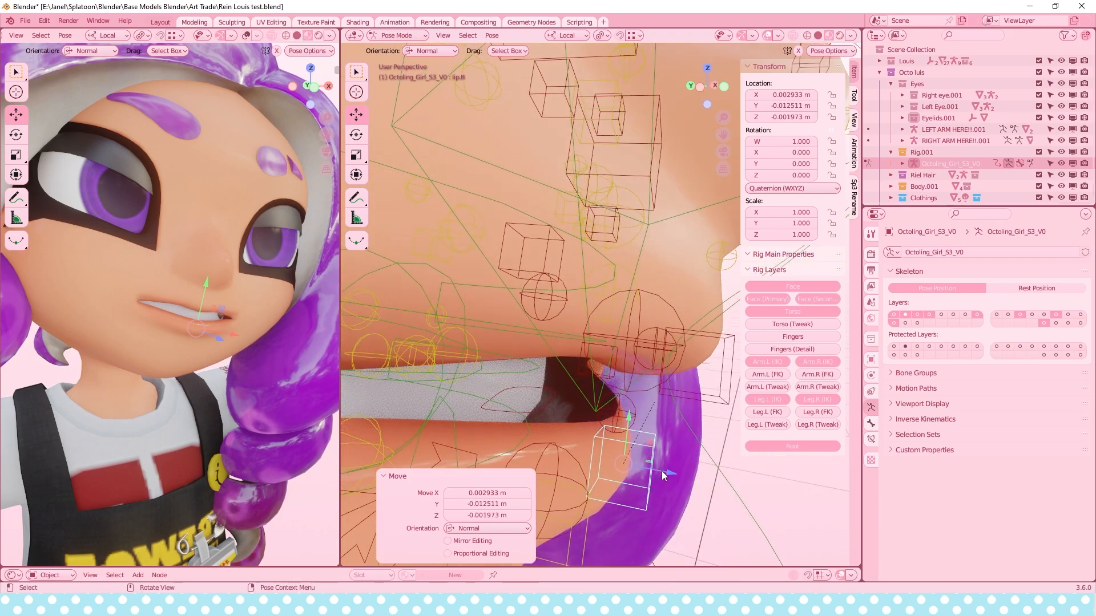
{"action": "key", "text": "g"}
{"action": "key", "text": "z"}
{"action": "left_click_drag", "start_coordinate": [636, 464], "coordinate": [631, 465]}
{"action": "left_click_drag", "start_coordinate": [604, 421], "coordinate": [606, 403]}
{"action": "middle_click_drag", "start_coordinate": [607, 403], "coordinate": [608, 358]}
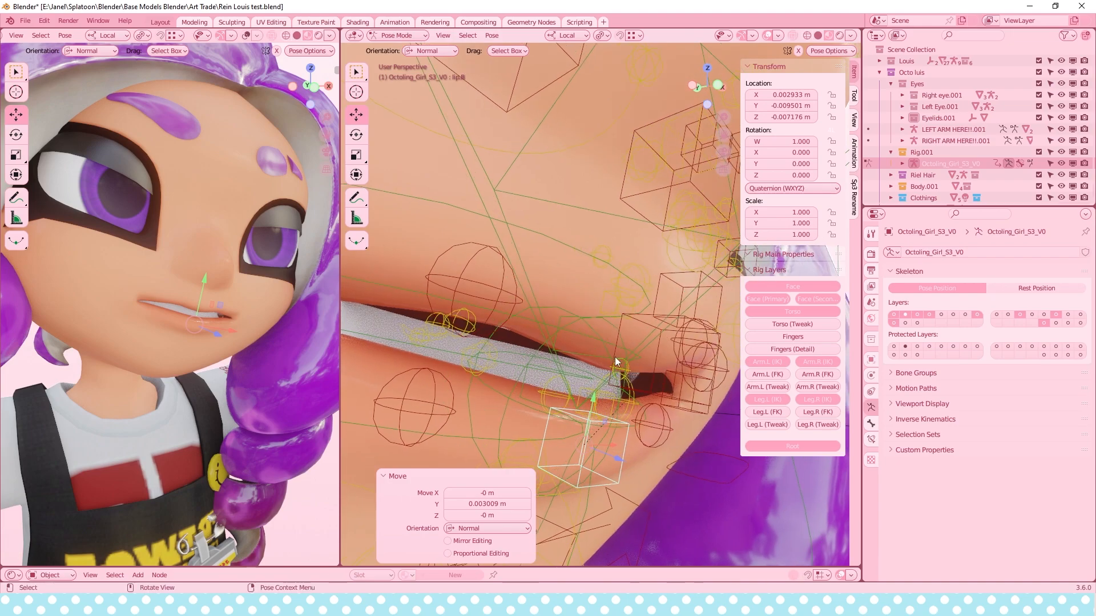
Raise the lower middle lip control about 0.0083 m along its local Y axis to close the mouth.
{"action": "left_click", "coordinate": [658, 328]}
{"action": "middle_click_drag", "start_coordinate": [644, 320], "coordinate": [734, 373]}
{"action": "left_click_drag", "start_coordinate": [734, 374], "coordinate": [718, 371]}
{"action": "left_click", "coordinate": [618, 440]}
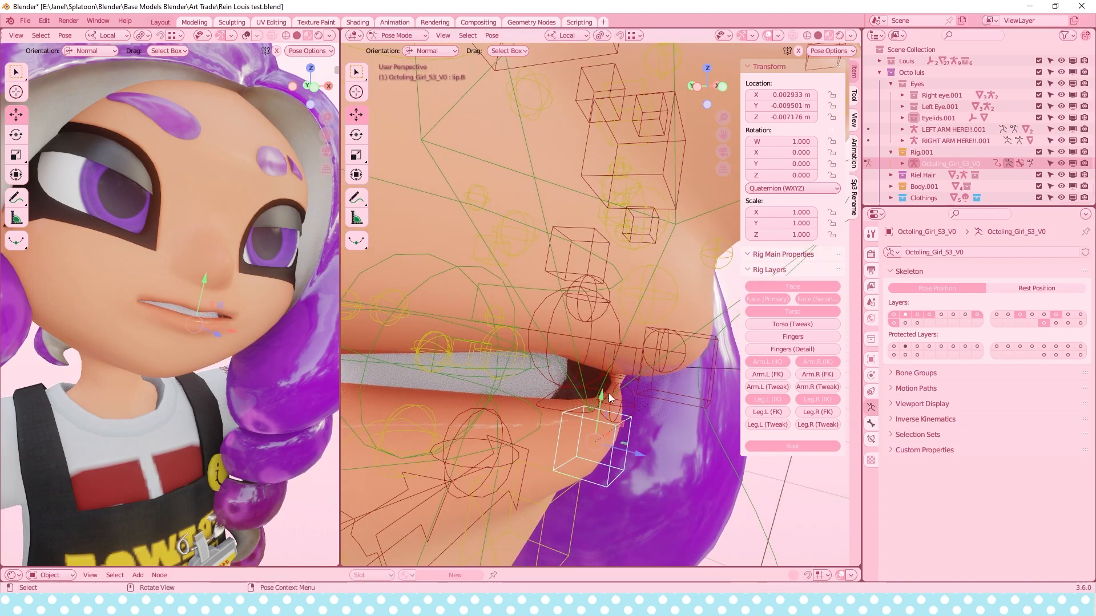
{"action": "left_click_drag", "start_coordinate": [603, 393], "coordinate": [609, 344]}
Raise the control at the character's right mouth corner and adjust its position from another angle.
{"action": "scroll", "coordinate": [509, 343], "scroll_direction": "down", "scroll_amount": 2}
{"action": "middle_click_drag", "start_coordinate": [509, 342], "coordinate": [534, 360], "text": "shift"}
{"action": "middle_click_drag", "start_coordinate": [366, 308], "coordinate": [475, 316], "text": "shift"}
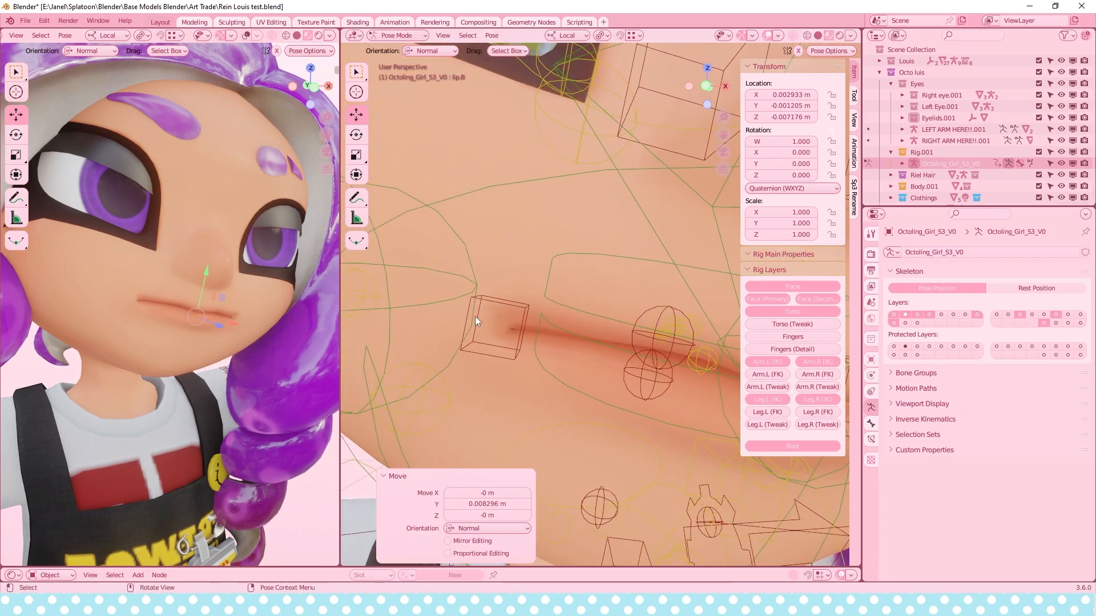
{"action": "left_click", "coordinate": [496, 326]}
{"action": "left_click_drag", "start_coordinate": [496, 327], "coordinate": [513, 253]}
{"action": "middle_click_drag", "start_coordinate": [652, 328], "coordinate": [588, 304]}
{"action": "left_click", "coordinate": [662, 268]}
{"action": "mouse_move", "coordinate": [574, 303]}
{"action": "left_mouse_down"}
{"action": "mouse_move", "coordinate": [557, 315]}
{"action": "mouse_move", "coordinate": [555, 299]}
{"action": "left_mouse_up"}
{"action": "middle_click_drag", "start_coordinate": [555, 299], "coordinate": [559, 348]}
Fine-tune the controls along the character's right side of the mouth to smooth the curve towards the corner.
{"action": "left_click", "coordinate": [476, 322]}
{"action": "scroll", "coordinate": [478, 345], "scroll_direction": "up", "scroll_amount": 2}
{"action": "left_click_drag", "start_coordinate": [565, 340], "coordinate": [563, 336]}
{"action": "left_click", "coordinate": [428, 270]}
{"action": "left_click_drag", "start_coordinate": [428, 270], "coordinate": [417, 254]}
{"action": "left_click", "coordinate": [559, 348]}
{"action": "middle_click_drag", "start_coordinate": [559, 348], "coordinate": [584, 326]}
{"action": "left_click_drag", "start_coordinate": [574, 327], "coordinate": [565, 338]}
Move the left mouth corner control up into a smile, by about X 0.0061, Y 0.0122 and Z -0.0096 m.
{"action": "middle_click_drag", "start_coordinate": [565, 338], "coordinate": [435, 328]}
{"action": "middle_click_drag", "start_coordinate": [687, 361], "coordinate": [628, 392]}
{"action": "left_click", "coordinate": [628, 393]}
{"action": "left_click", "coordinate": [581, 399]}
{"action": "left_click", "coordinate": [593, 384]}
{"action": "left_click_drag", "start_coordinate": [599, 397], "coordinate": [643, 356]}
Adjust the lower-lip controls midway between the centre and each corner, on the character's right and left sides.
{"action": "middle_click_drag", "start_coordinate": [642, 355], "coordinate": [727, 351]}
{"action": "middle_click_drag", "start_coordinate": [519, 347], "coordinate": [605, 348], "text": "shift"}
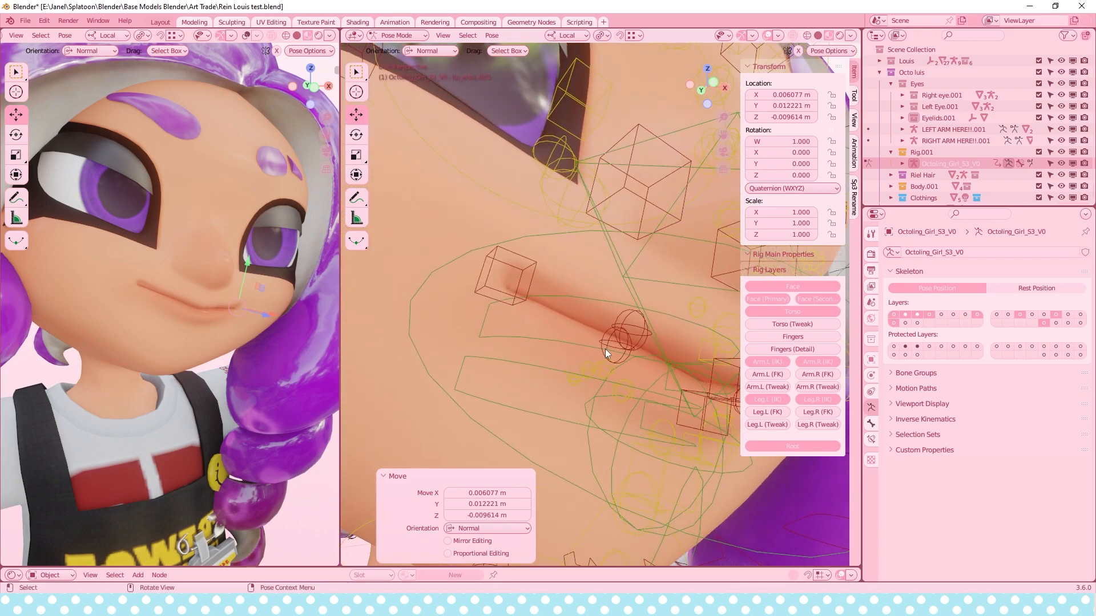
{"action": "left_click", "coordinate": [624, 347]}
{"action": "mouse_move", "coordinate": [632, 351]}
{"action": "left_mouse_down"}
{"action": "mouse_move", "coordinate": [640, 359]}
{"action": "mouse_move", "coordinate": [625, 356]}
{"action": "left_mouse_up"}
{"action": "middle_click_drag", "start_coordinate": [626, 356], "coordinate": [492, 353]}
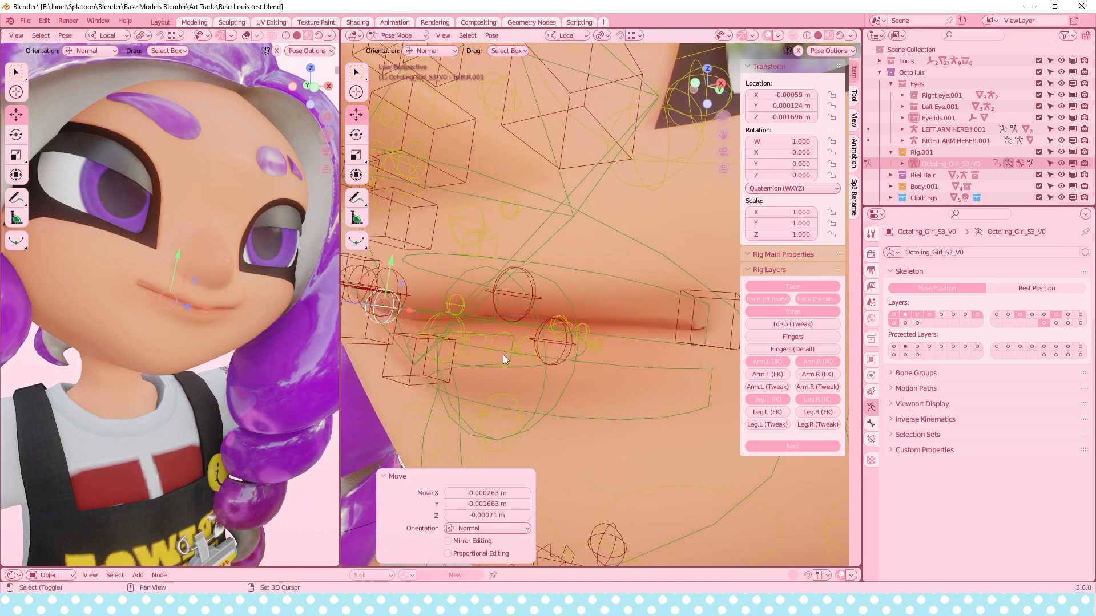
{"action": "left_click_drag", "start_coordinate": [553, 342], "coordinate": [551, 334]}
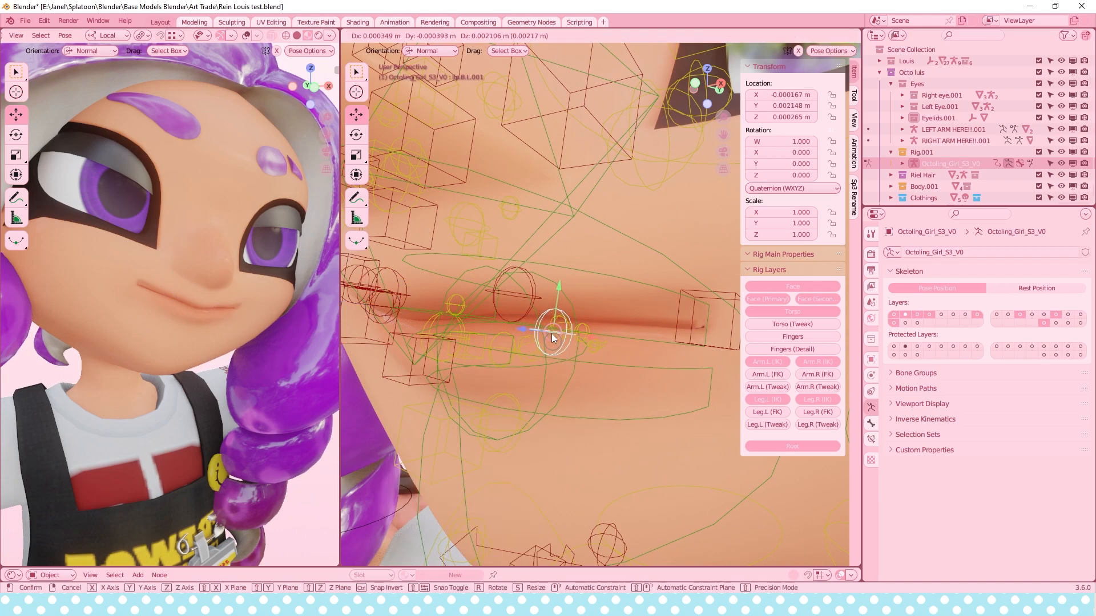
{"action": "left_click", "coordinate": [551, 333]}
Move the left mouth corner control further, by about X 0.0049, Y 0.0080 and Z -0.0013 m.
{"action": "scroll", "coordinate": [646, 356], "scroll_direction": "down", "scroll_amount": 3}
{"action": "left_click", "coordinate": [677, 325]}
{"action": "middle_click_drag", "start_coordinate": [677, 325], "coordinate": [705, 345]}
{"action": "key", "text": "g"}
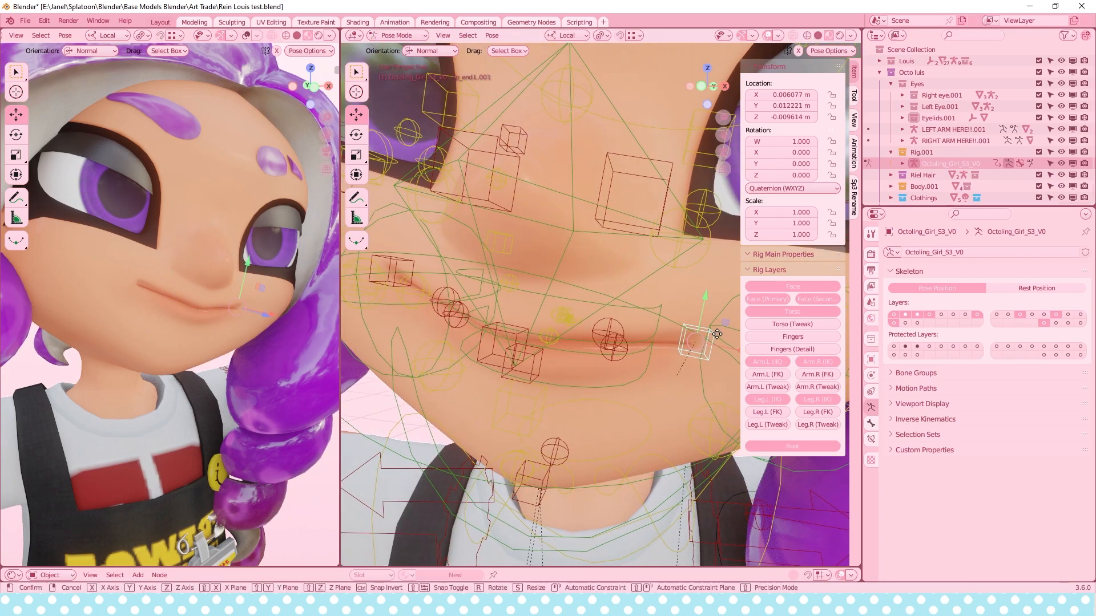
{"action": "left_click_drag", "start_coordinate": [715, 335], "coordinate": [719, 326]}
{"action": "left_click", "coordinate": [719, 324]}
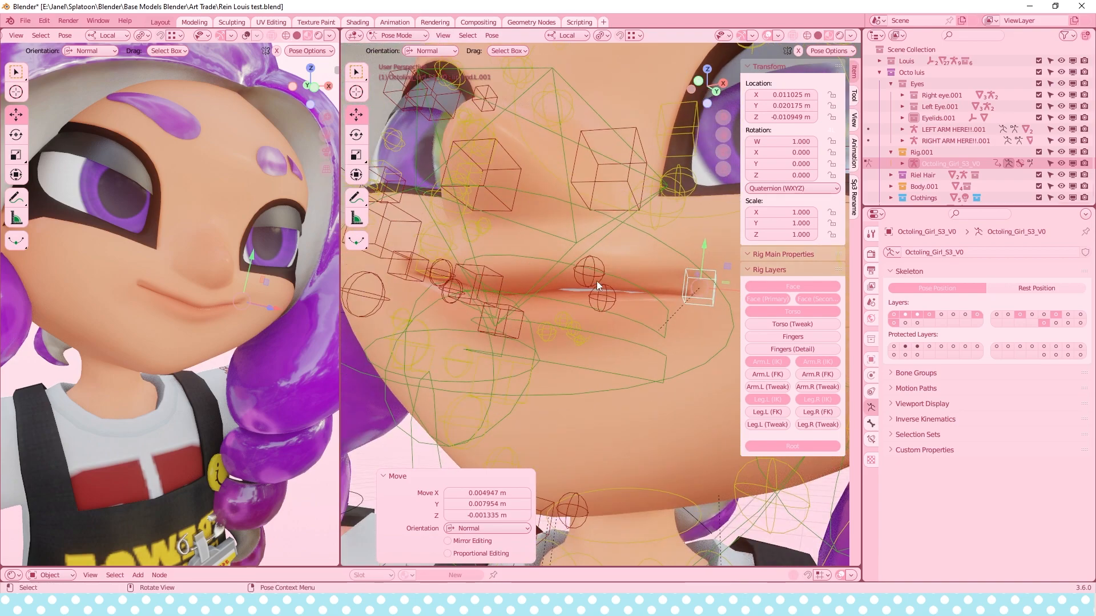
Push the upper-lip control on the left side about 0.0014 m inward along local Z, and reposition it to close the lip gap.
{"action": "left_click", "coordinate": [577, 285]}
{"action": "middle_click_drag", "start_coordinate": [578, 285], "coordinate": [525, 338]}
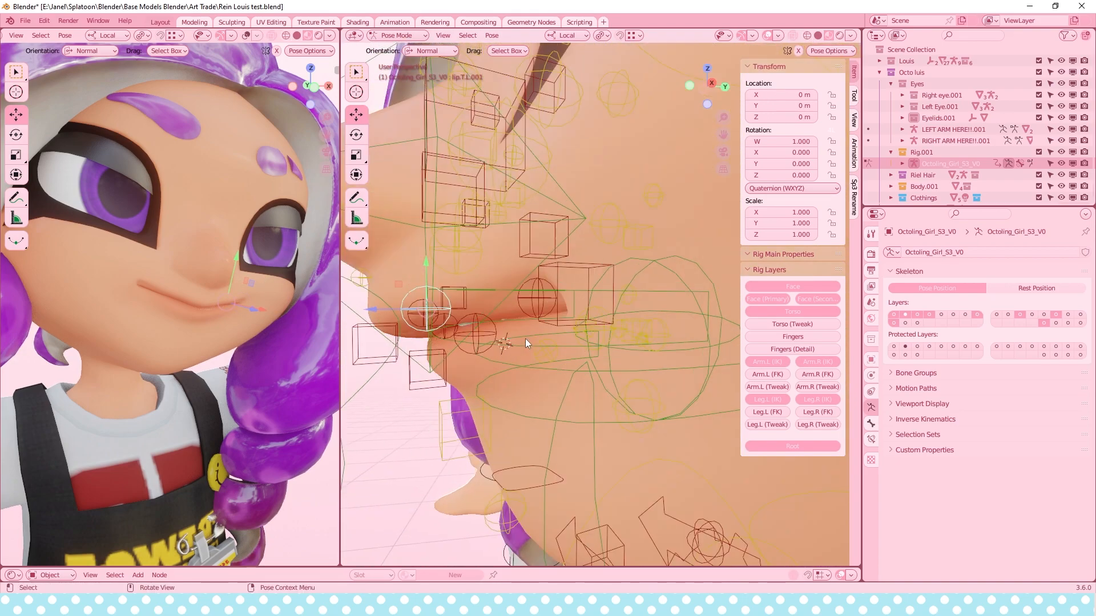
{"action": "left_click_drag", "start_coordinate": [400, 311], "coordinate": [431, 314]}
{"action": "middle_click_drag", "start_coordinate": [430, 314], "coordinate": [554, 283]}
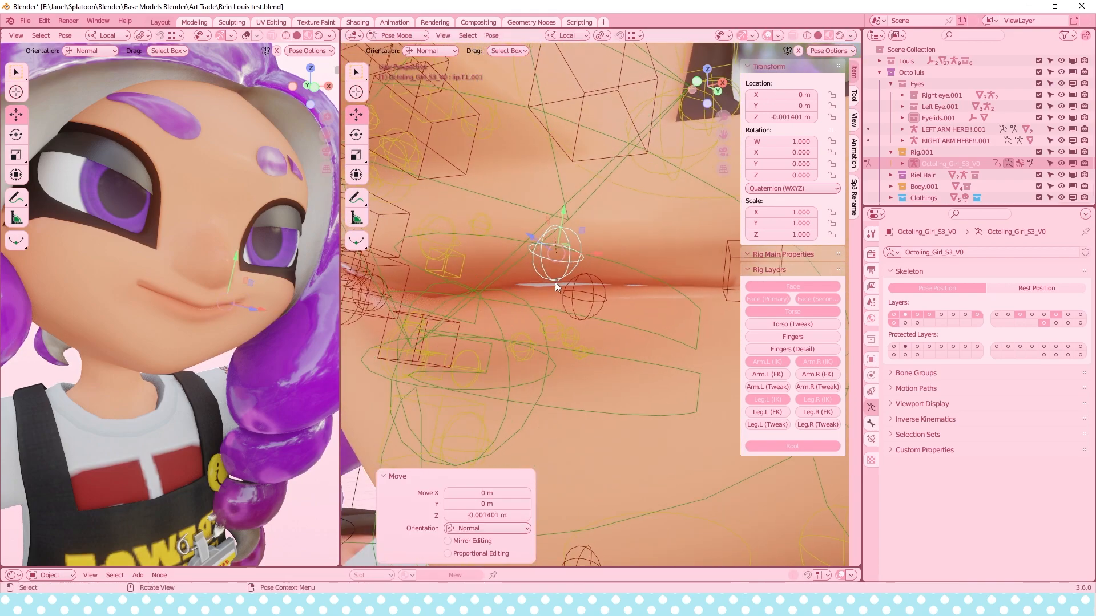
{"action": "key", "text": "g"}
{"action": "left_click", "coordinate": [566, 272]}
Push the paired lip controls inward by about 0.0016 m along their local Z axis.
{"action": "left_click", "coordinate": [606, 333]}
{"action": "left_click", "coordinate": [621, 359], "text": "shift"}
{"action": "middle_click_drag", "start_coordinate": [594, 355], "coordinate": [494, 357]}
{"action": "left_click_drag", "start_coordinate": [484, 341], "coordinate": [499, 341]}
{"action": "middle_click_drag", "start_coordinate": [451, 344], "coordinate": [539, 337]}
{"action": "left_click", "coordinate": [539, 337]}
{"action": "left_click", "coordinate": [538, 342]}
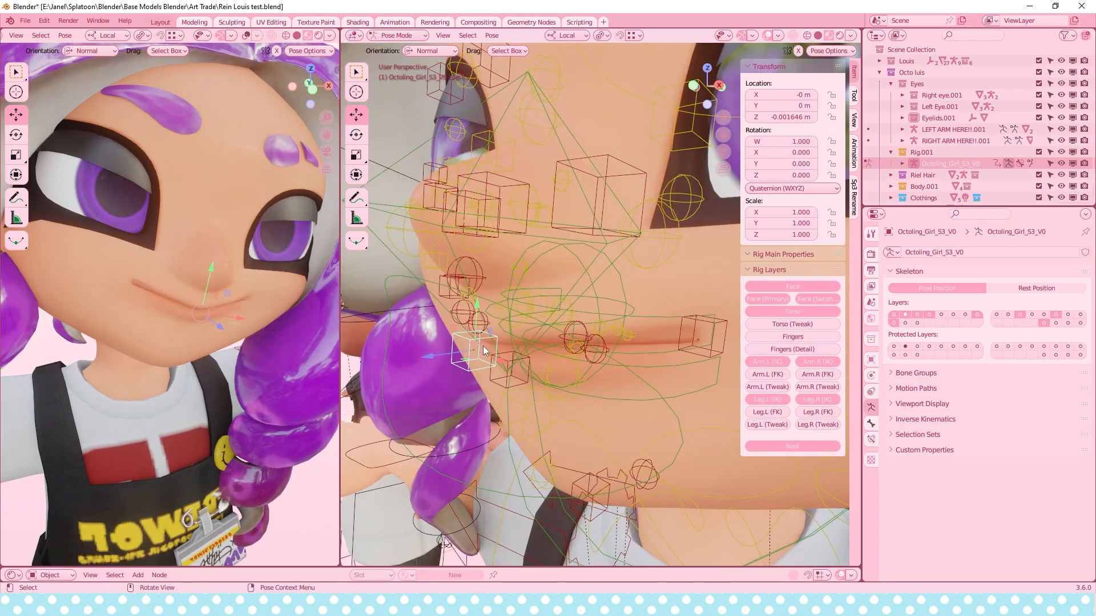
Raise the upper middle lip control about 0.0006 m along local Y and push it inward to about -0.0022 m on Z.
{"action": "middle_click_drag", "start_coordinate": [475, 308], "coordinate": [542, 304]}
{"action": "left_click_drag", "start_coordinate": [539, 295], "coordinate": [538, 290]}
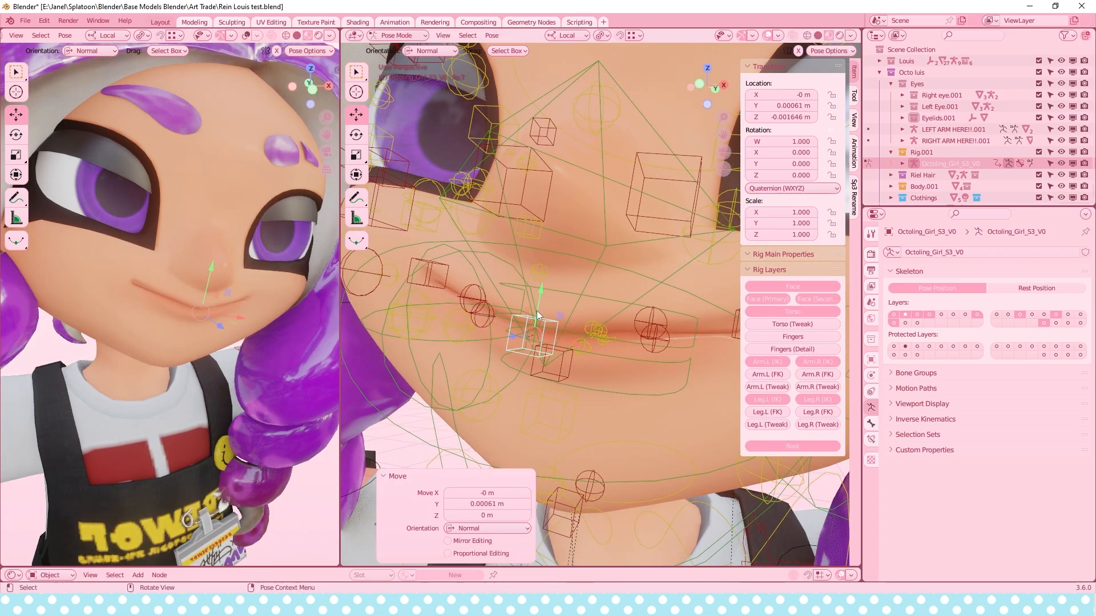
{"action": "middle_click_drag", "start_coordinate": [469, 343], "coordinate": [422, 354]}
{"action": "left_click_drag", "start_coordinate": [433, 347], "coordinate": [420, 347]}
Select both middle lip controls and lower them together by about 0.006 m along local Y.
{"action": "mouse_move", "coordinate": [257, 357]}
{"action": "middle_mouse_down"}
{"action": "mouse_move", "coordinate": [231, 389]}
{"action": "mouse_move", "coordinate": [242, 372]}
{"action": "middle_mouse_up"}
{"action": "middle_click_drag", "start_coordinate": [595, 436], "coordinate": [652, 389]}
{"action": "left_click", "coordinate": [628, 393]}
{"action": "left_click", "coordinate": [673, 365]}
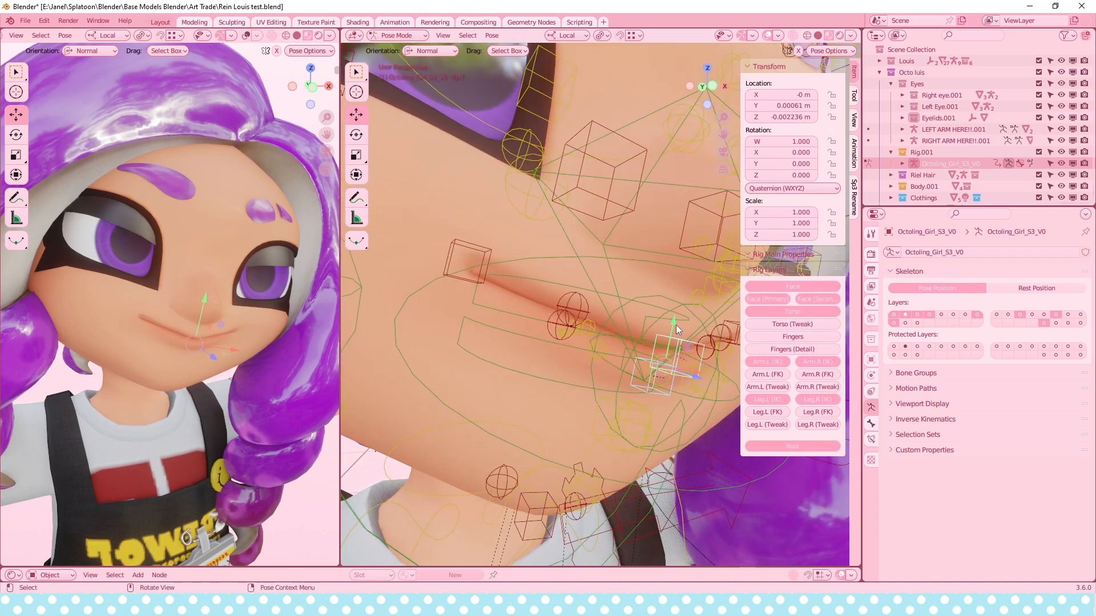
{"action": "middle_click_drag", "start_coordinate": [662, 377], "coordinate": [591, 394]}
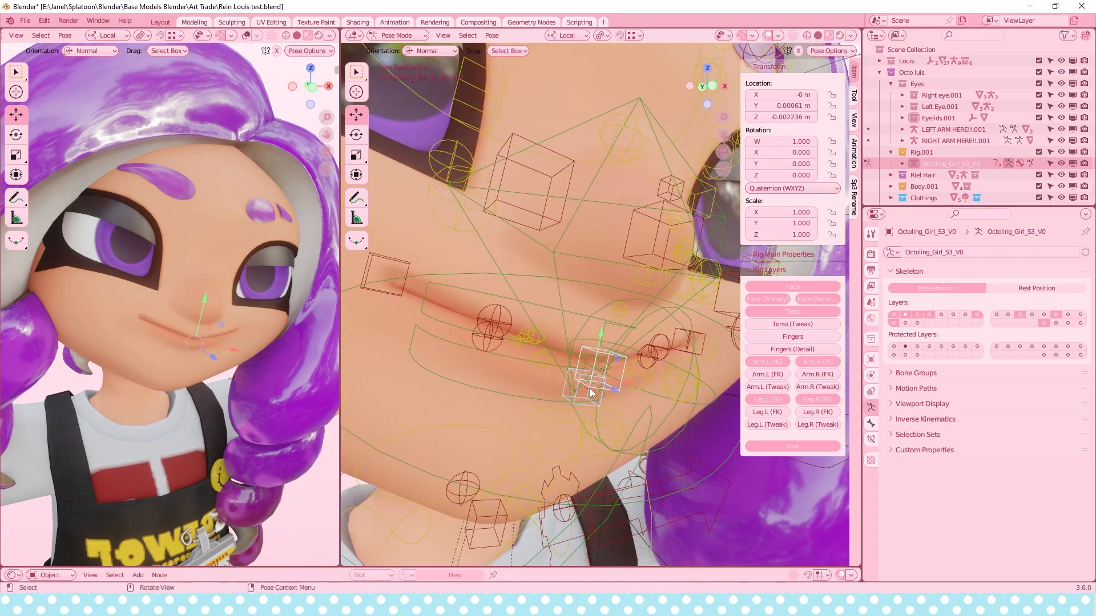
{"action": "key", "text": "g"}
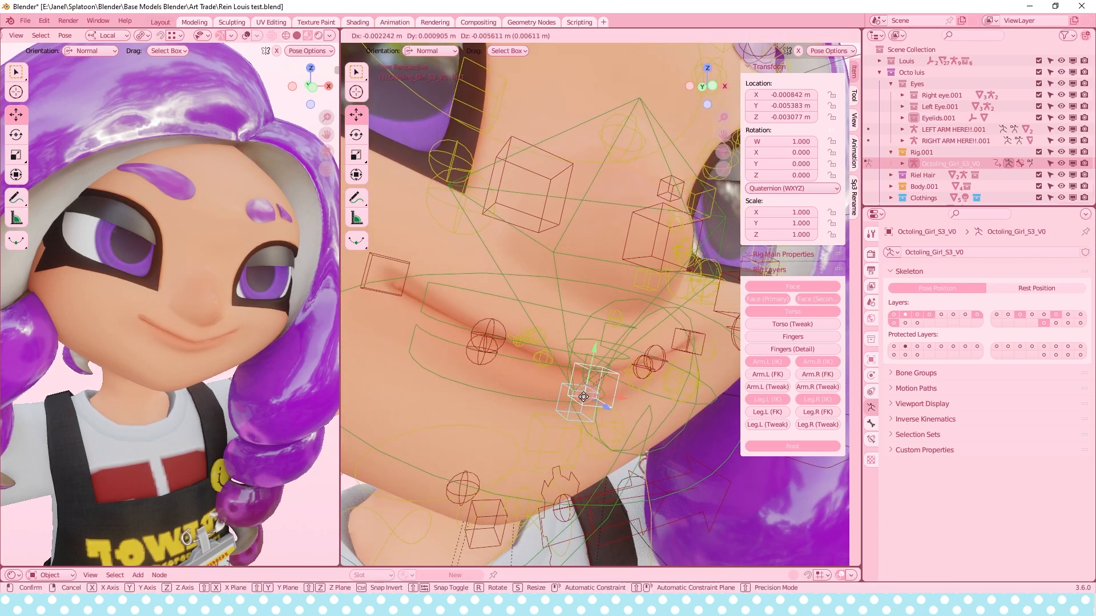
{"action": "left_click", "coordinate": [583, 397]}
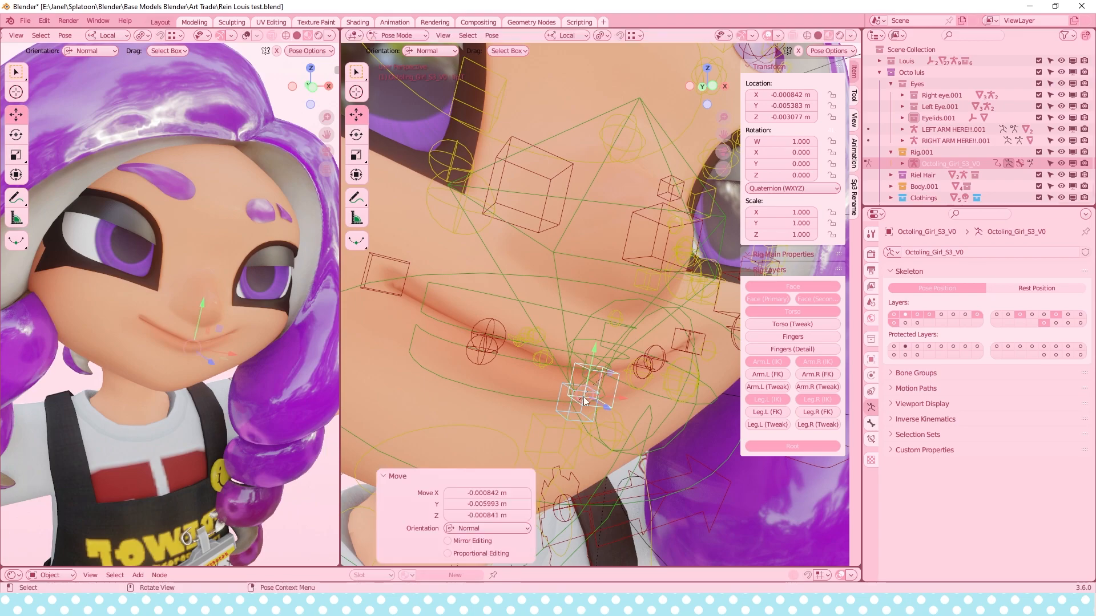
Move the two middle lip controls back up together and adjust them along the Z axis.
{"action": "middle_click_drag", "start_coordinate": [585, 402], "coordinate": [583, 398]}
{"action": "key", "text": "g"}
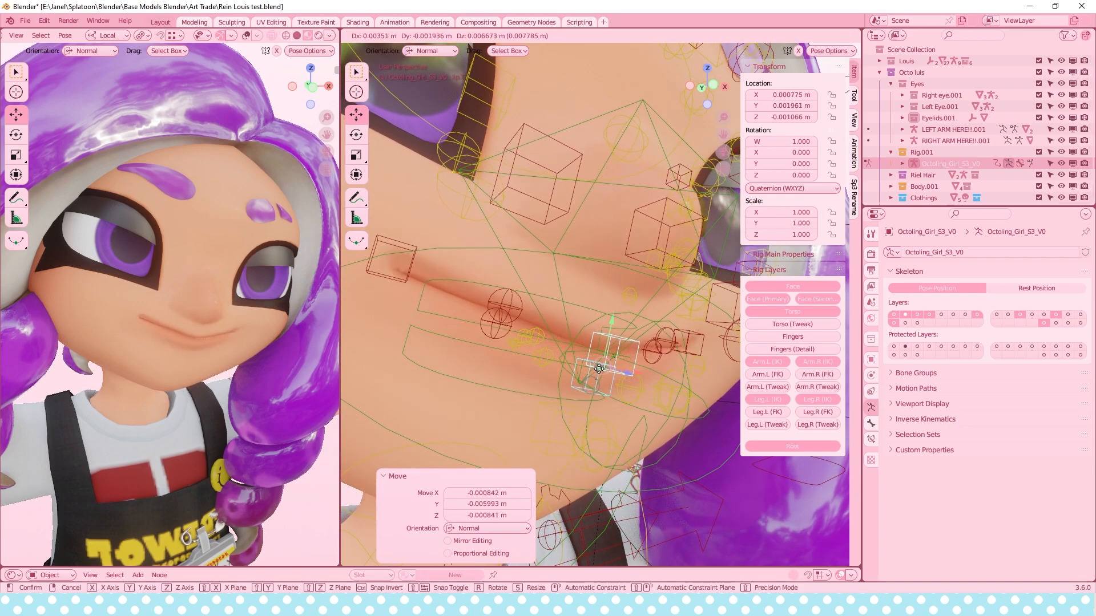
{"action": "left_click", "coordinate": [597, 372]}
{"action": "middle_click_drag", "start_coordinate": [597, 372], "coordinate": [554, 365]}
{"action": "key", "text": "g"}
{"action": "key", "text": "z"}
{"action": "left_click", "coordinate": [697, 403]}
Reposition the lower middle lip control on its own, and shift both middle lip controls together slightly.
{"action": "left_click", "coordinate": [533, 368]}
{"action": "key", "text": "g"}
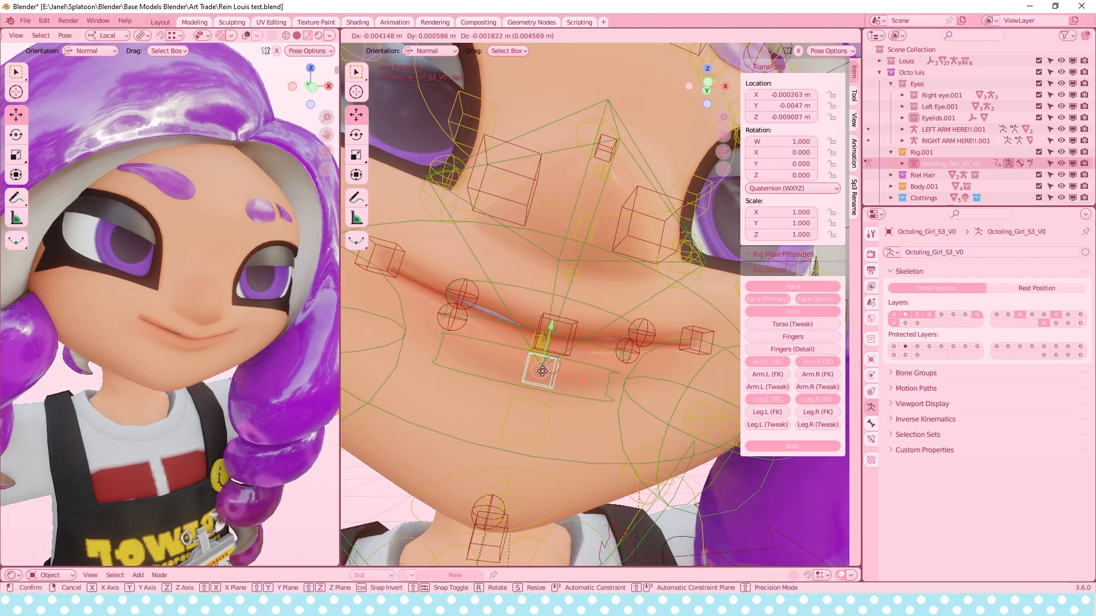
{"action": "left_click", "coordinate": [546, 368]}
{"action": "left_click", "coordinate": [573, 321], "text": "shift"}
{"action": "middle_click_drag", "start_coordinate": [581, 326], "coordinate": [601, 365]}
{"action": "key", "text": "g"}
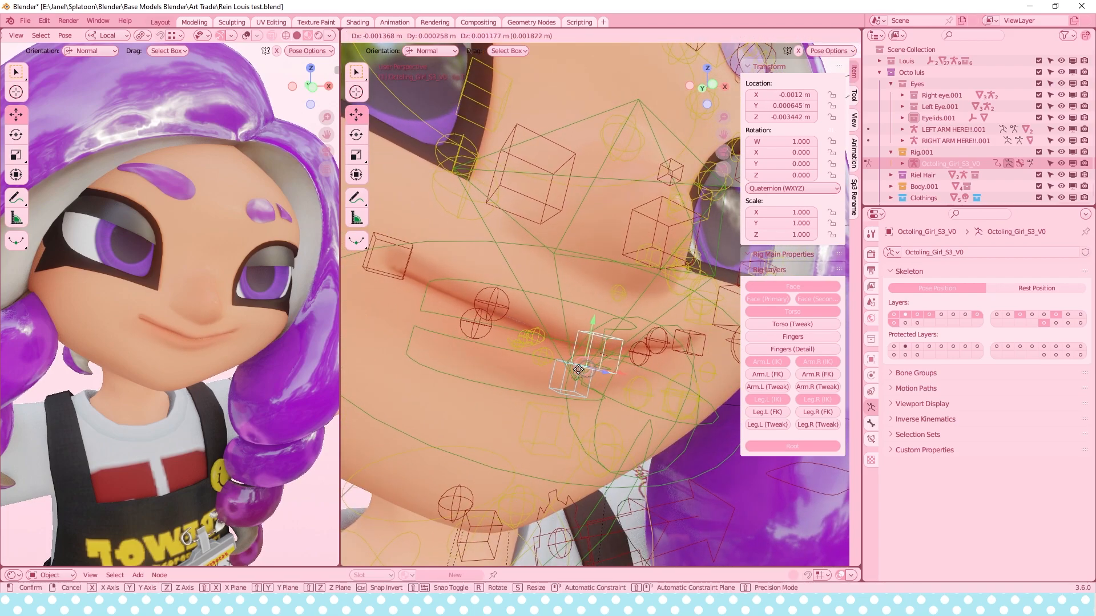
{"action": "left_click", "coordinate": [494, 303]}
Move the upper and lower lip controls on the character's right side together to refine the smile curve.
{"action": "left_click", "coordinate": [493, 303]}
{"action": "left_click", "coordinate": [484, 330], "text": "shift"}
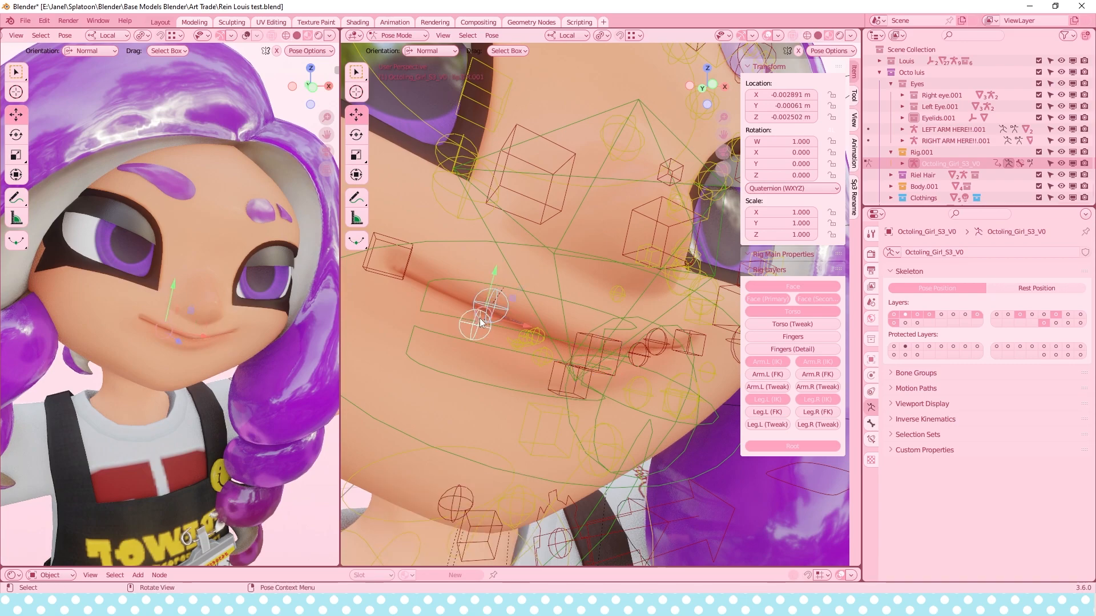
{"action": "key", "text": "g"}
{"action": "left_click", "coordinate": [478, 321]}
Select the lip control pair on the character's left side and adjust the lip shape there.
{"action": "middle_click_drag", "start_coordinate": [633, 341], "coordinate": [518, 362]}
{"action": "left_click", "coordinate": [594, 344]}
{"action": "left_click", "coordinate": [598, 364], "text": "shift"}
{"action": "left_click", "coordinate": [512, 362]}
{"action": "left_click_drag", "start_coordinate": [444, 376], "coordinate": [445, 370]}
{"action": "middle_click_drag", "start_coordinate": [445, 370], "coordinate": [530, 398]}
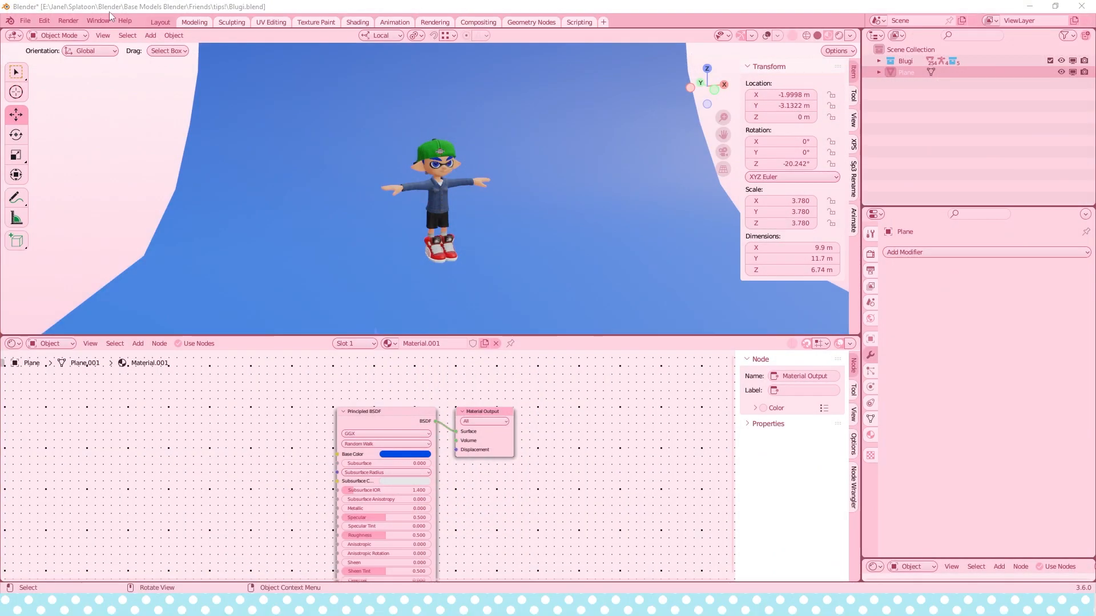
Enlarge the 3D viewport around the Blugi character by shrinking the shader editor.
{"action": "scroll", "coordinate": [523, 288], "scroll_direction": "up", "scroll_amount": 5}
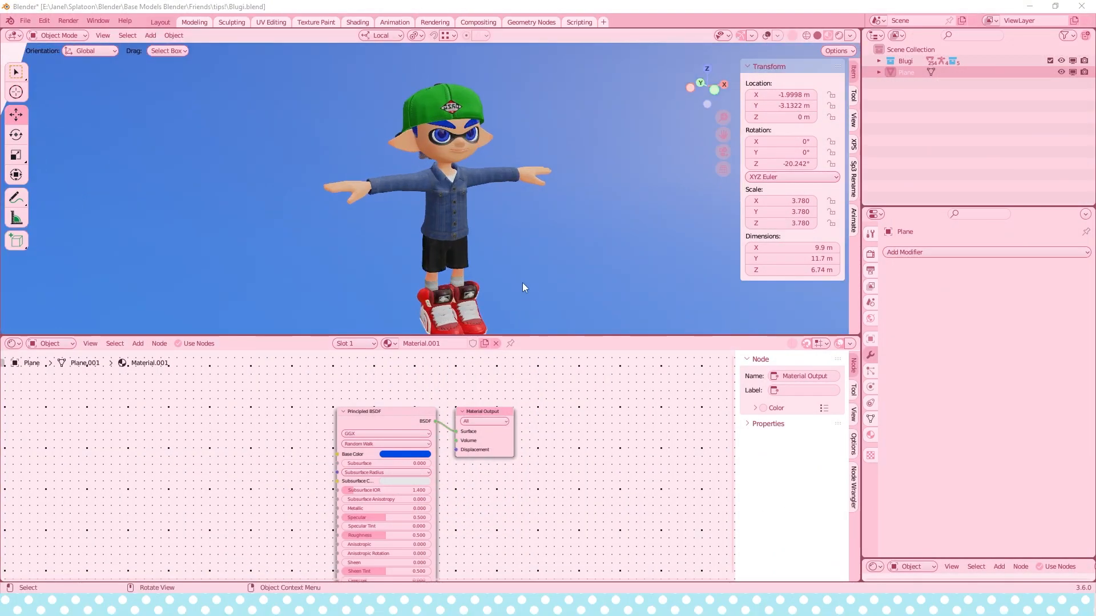
{"action": "left_click_drag", "start_coordinate": [496, 336], "coordinate": [497, 547]}
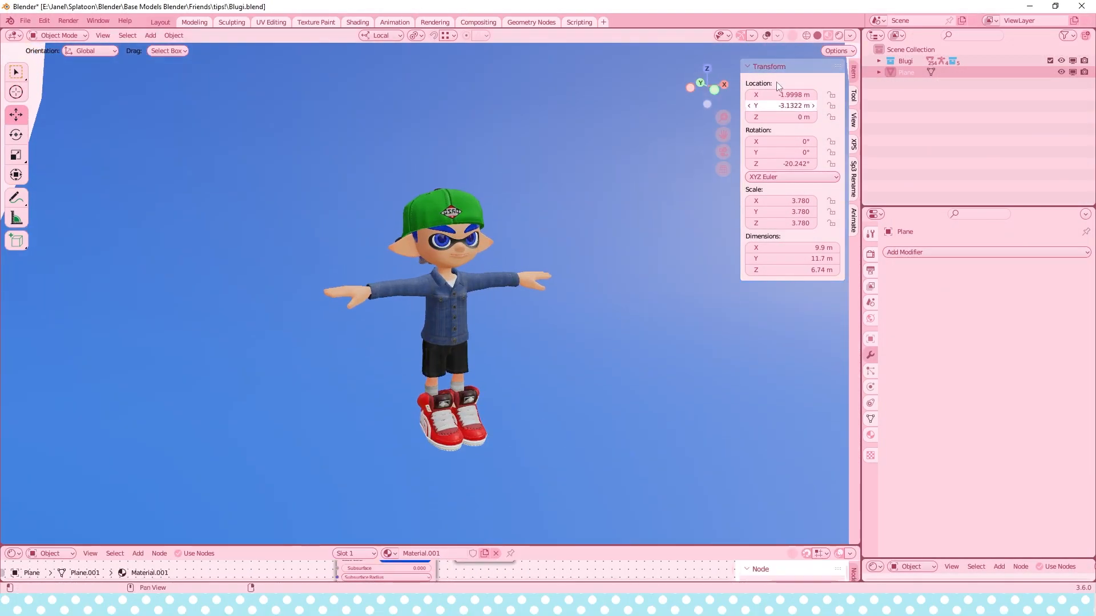
Turn on the viewport overlays, show the IK control layers of both arms on the rig, and select the left hand's IK control.
{"action": "left_click", "coordinate": [765, 34]}
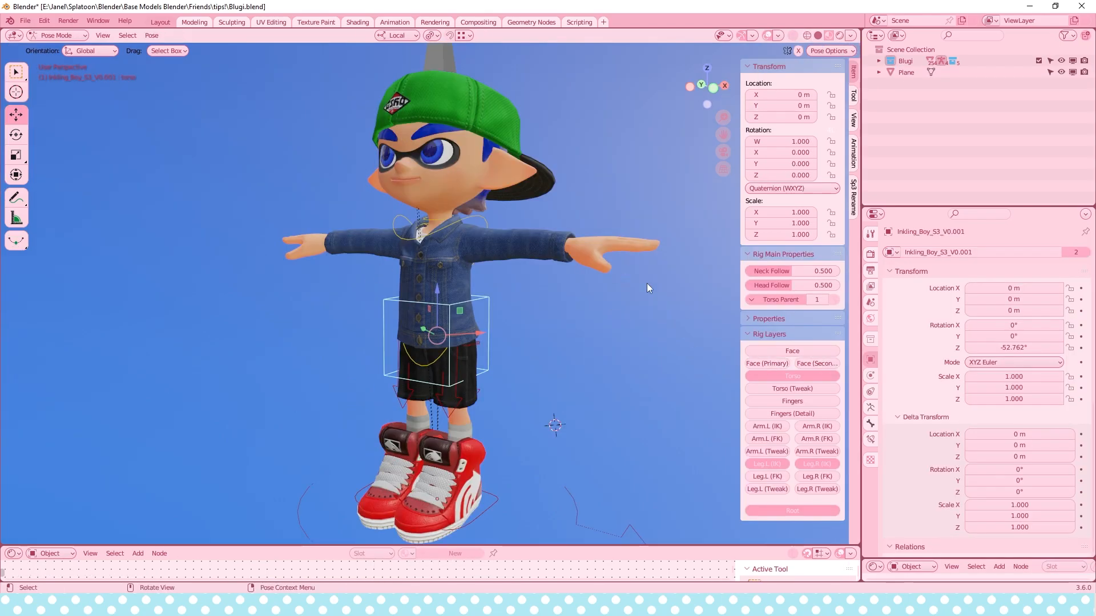
{"action": "left_click", "coordinate": [767, 427]}
{"action": "left_click", "coordinate": [817, 427]}
{"action": "middle_click_drag", "start_coordinate": [657, 343], "coordinate": [591, 289]}
{"action": "left_click", "coordinate": [586, 258]}
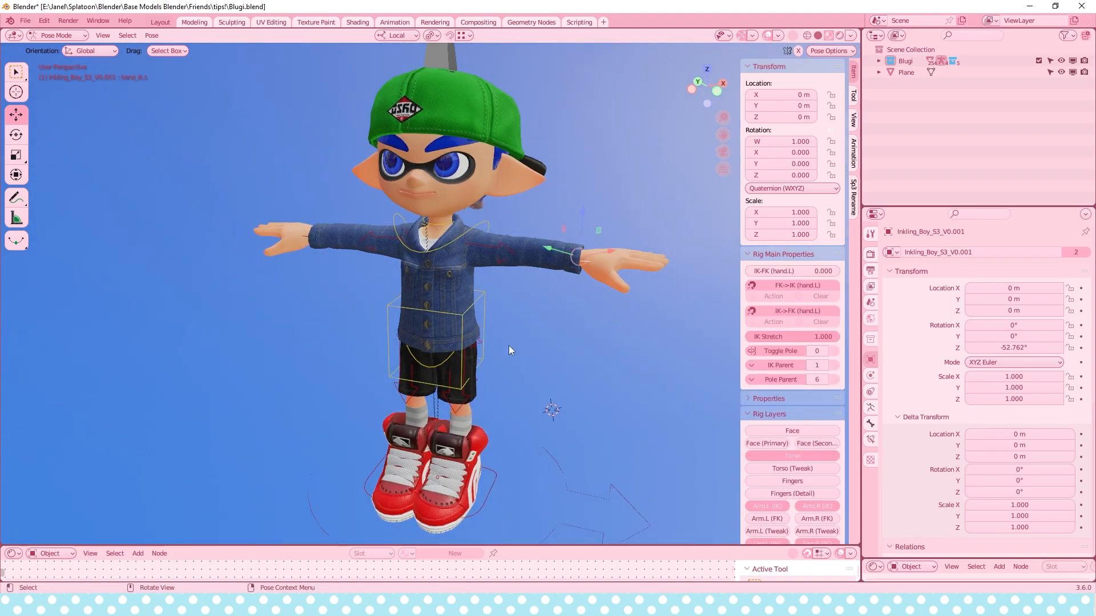
Try moving the torso control to test how the IK hands behave, and undo the move.
{"action": "left_click", "coordinate": [450, 311]}
{"action": "mouse_move", "coordinate": [442, 300]}
{"action": "left_mouse_down"}
{"action": "mouse_move", "coordinate": [447, 345]}
{"action": "mouse_move", "coordinate": [457, 290]}
{"action": "left_mouse_up"}
{"action": "key", "text": "ctrl+z"}
Save the file and switch the left hand's IK parent to Chest.
{"action": "middle_click_drag", "start_coordinate": [495, 404], "coordinate": [472, 404]}
{"action": "key", "text": "ctrl+s"}
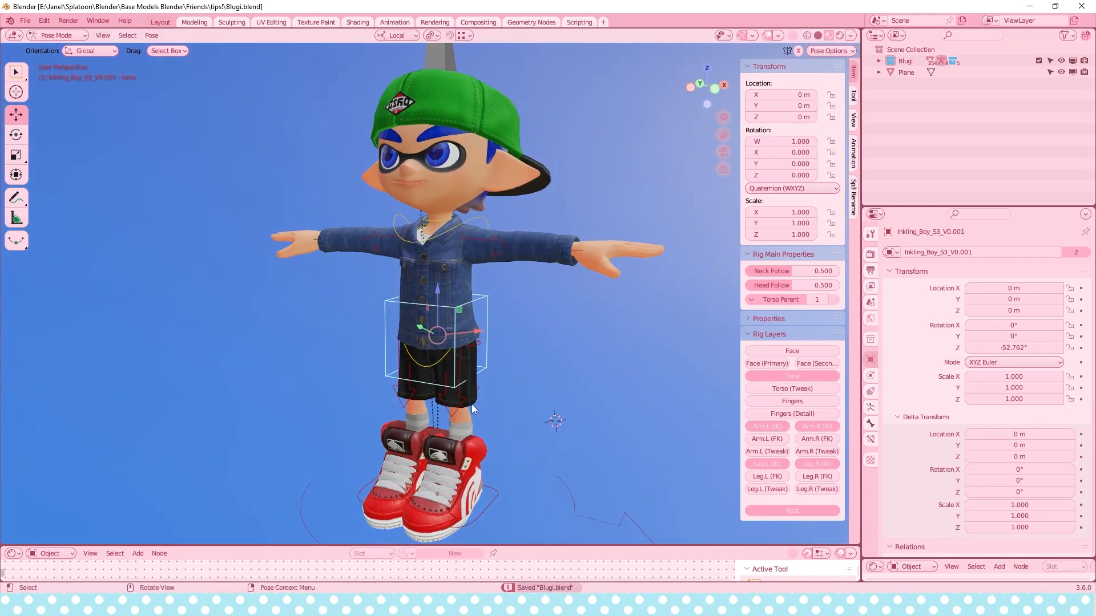
{"action": "left_click", "coordinate": [574, 252]}
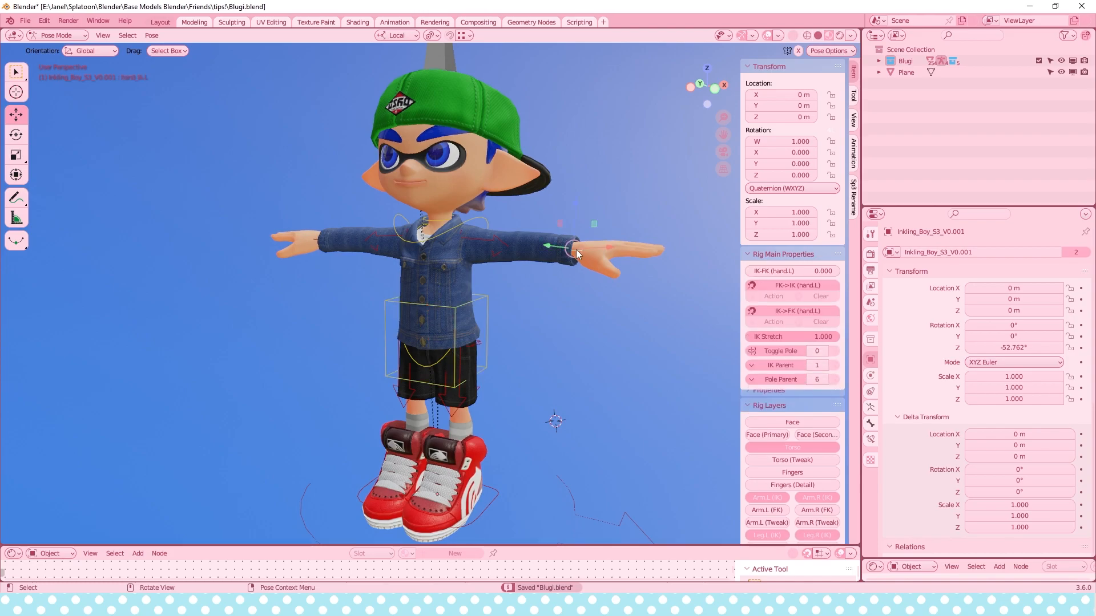
{"action": "left_click", "coordinate": [777, 368]}
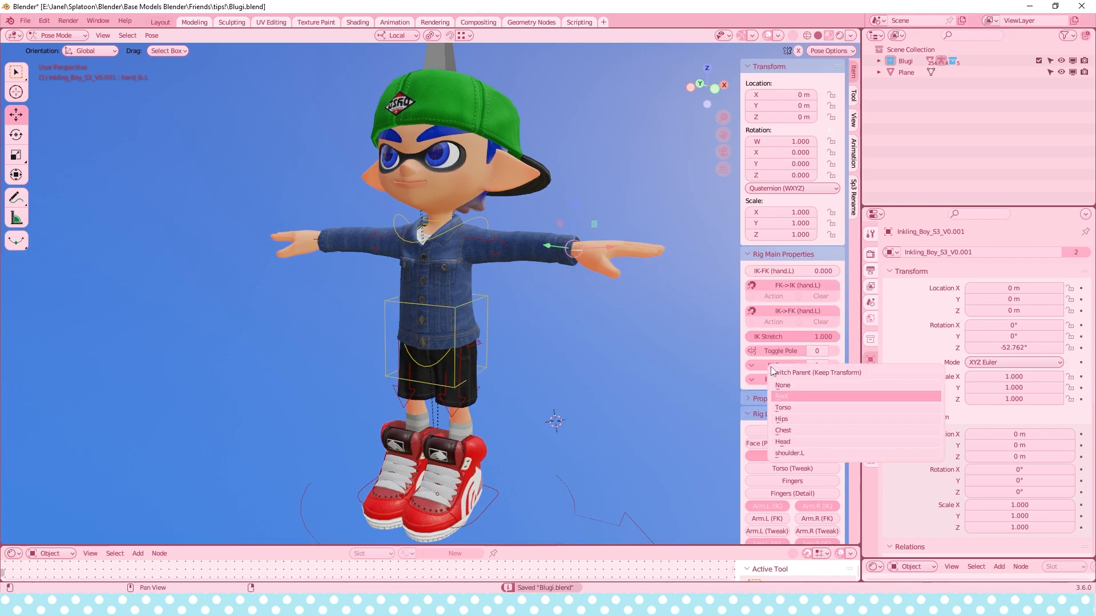
{"action": "left_click", "coordinate": [783, 430]}
Show the rig's bones through the mesh and switch the right hand's IK parent to Chest.
{"action": "left_click", "coordinate": [325, 242]}
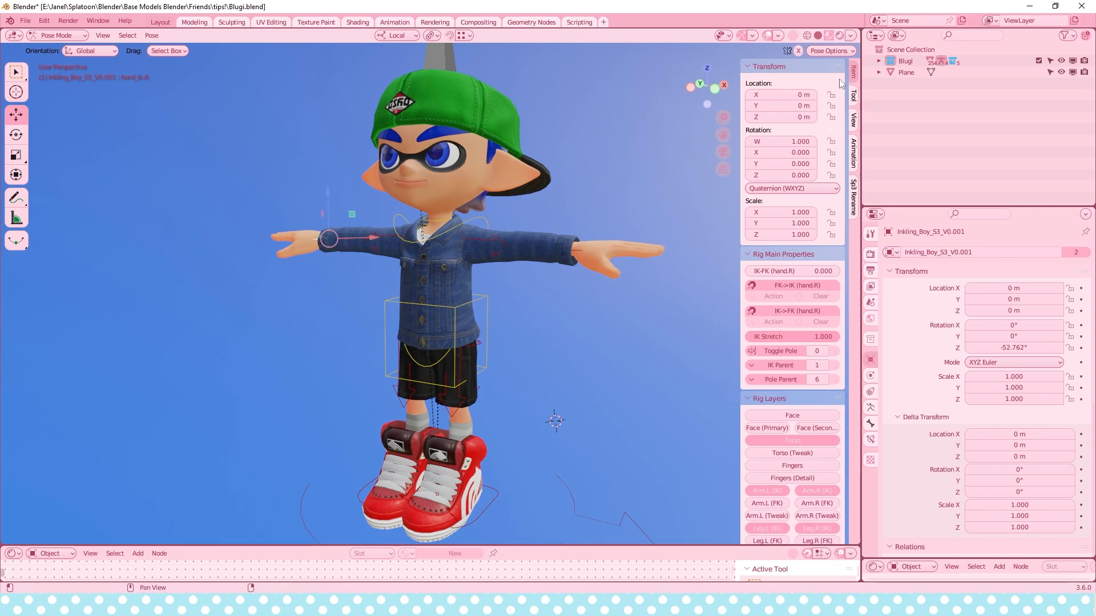
{"action": "left_click", "coordinate": [794, 38]}
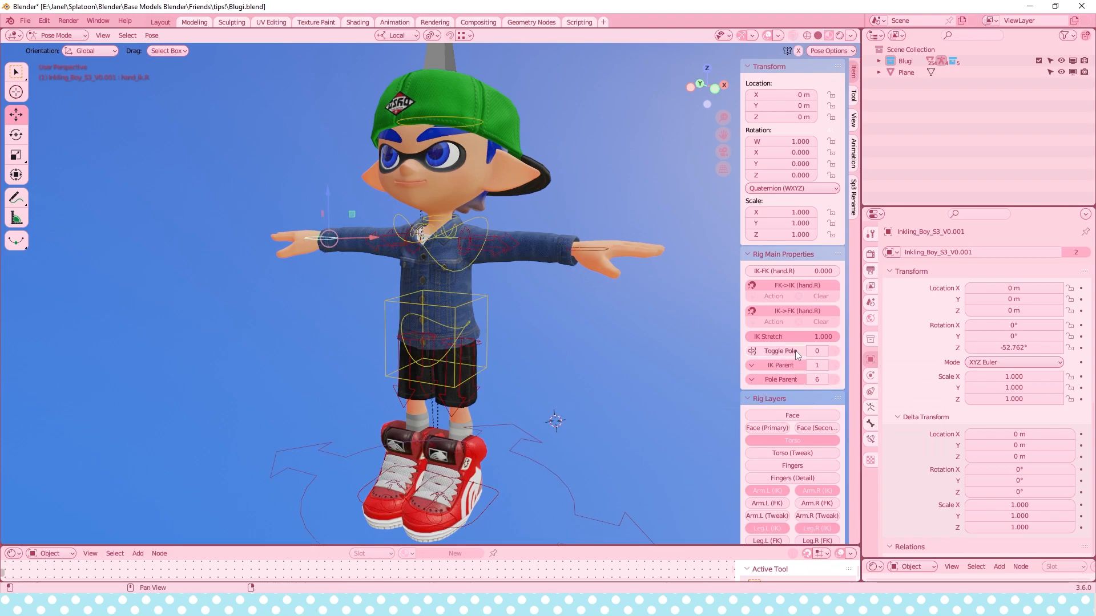
{"action": "left_click", "coordinate": [788, 367]}
{"action": "left_click", "coordinate": [799, 429]}
{"action": "middle_click_drag", "start_coordinate": [363, 264], "coordinate": [358, 223], "text": "shift"}
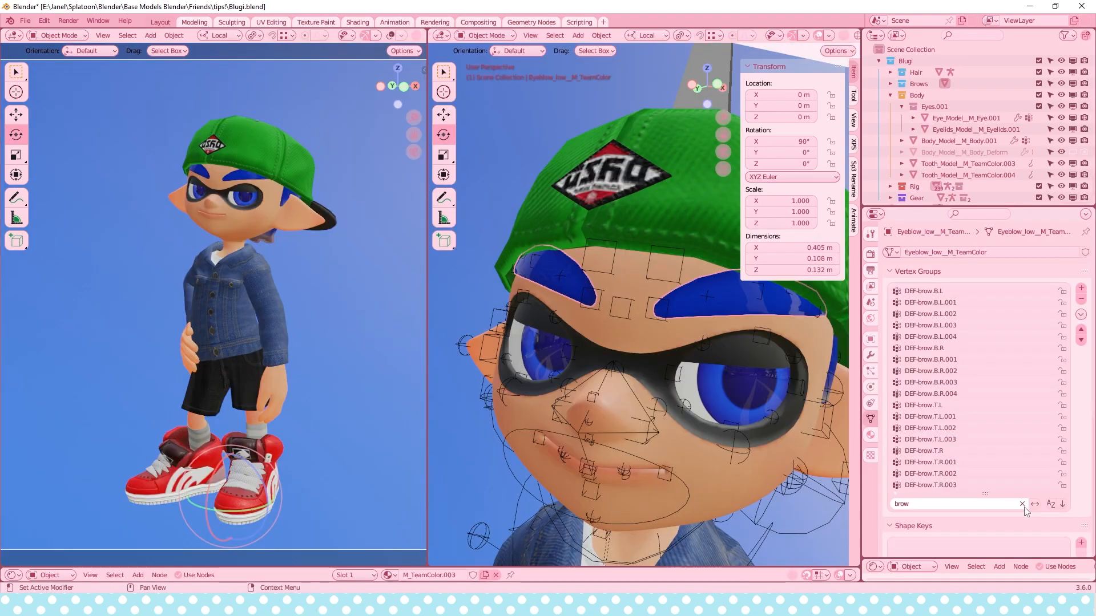
Examine the character's eyebrows and face from several angles, both as a whole figure and in close-up.
{"action": "middle_click_drag", "start_coordinate": [657, 331], "coordinate": [698, 342]}
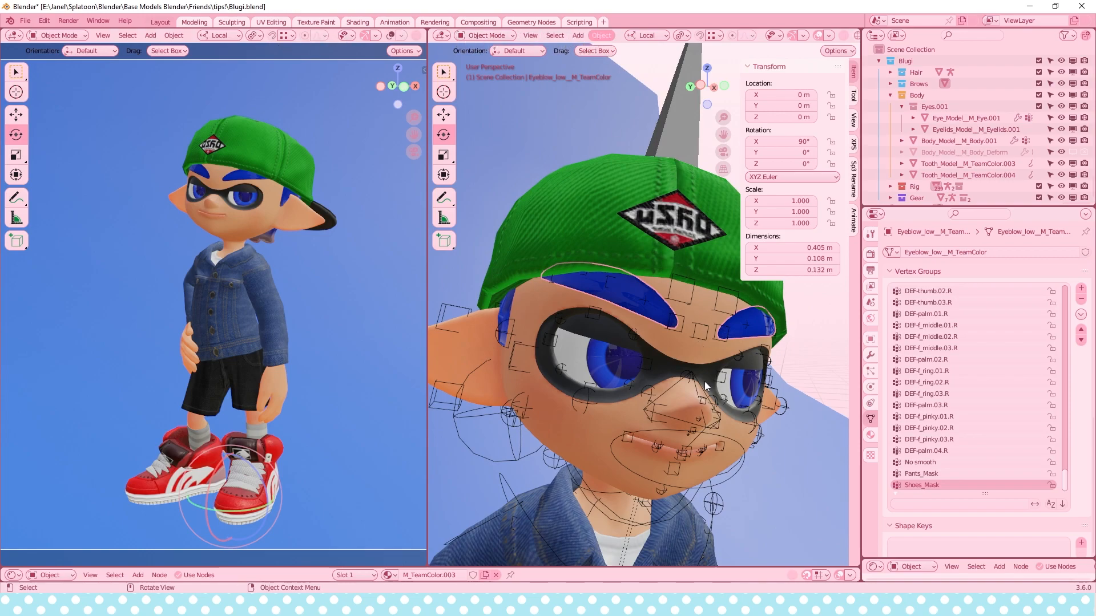
{"action": "scroll", "coordinate": [679, 317], "scroll_direction": "down", "scroll_amount": 8}
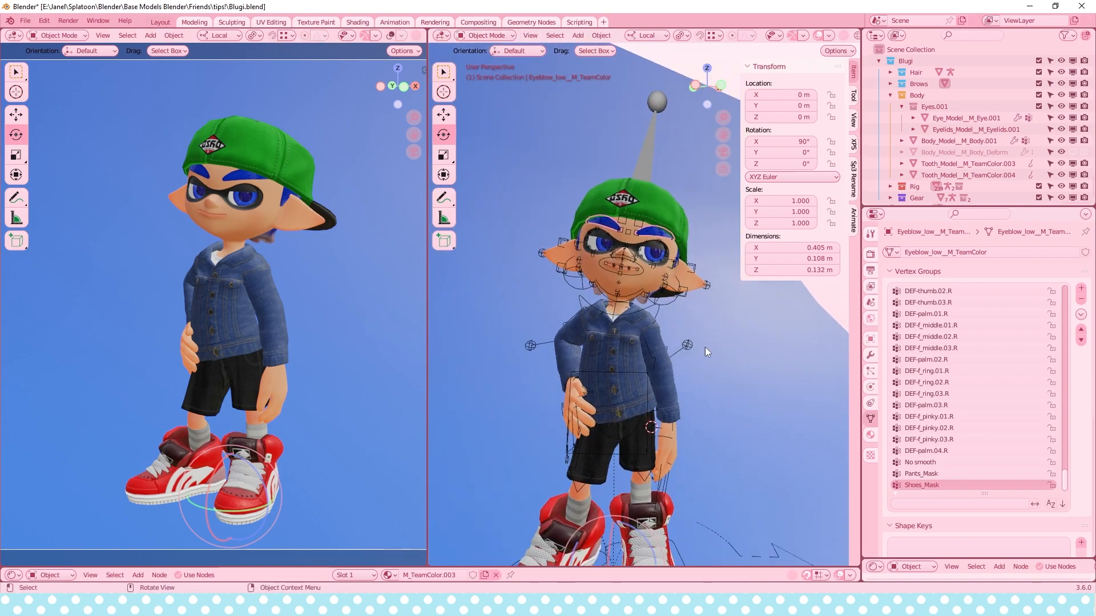
{"action": "scroll", "coordinate": [673, 337], "scroll_direction": "down", "scroll_amount": 2}
{"action": "middle_click_drag", "start_coordinate": [685, 362], "coordinate": [636, 369]}
{"action": "scroll", "coordinate": [636, 325], "scroll_direction": "up", "scroll_amount": 3}
{"action": "middle_click_drag", "start_coordinate": [582, 240], "coordinate": [597, 292]}
{"action": "scroll", "coordinate": [648, 341], "scroll_direction": "up", "scroll_amount": 2}
{"action": "scroll", "coordinate": [559, 269], "scroll_direction": "up", "scroll_amount": 3}
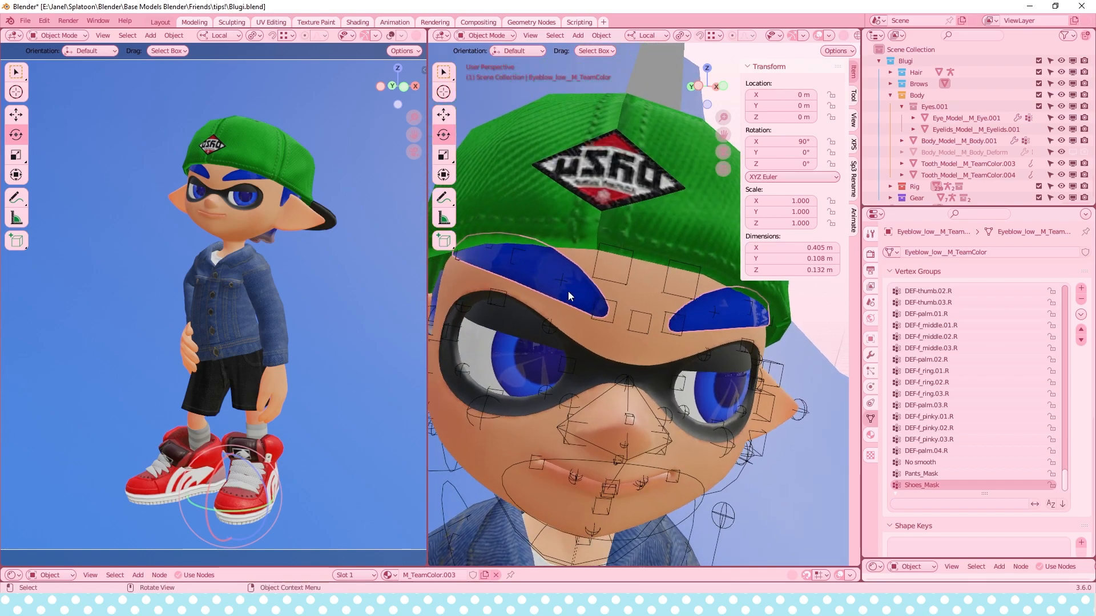
Select the eyebrow mesh and filter its vertex groups by "brow".
{"action": "left_click", "coordinate": [910, 506]}
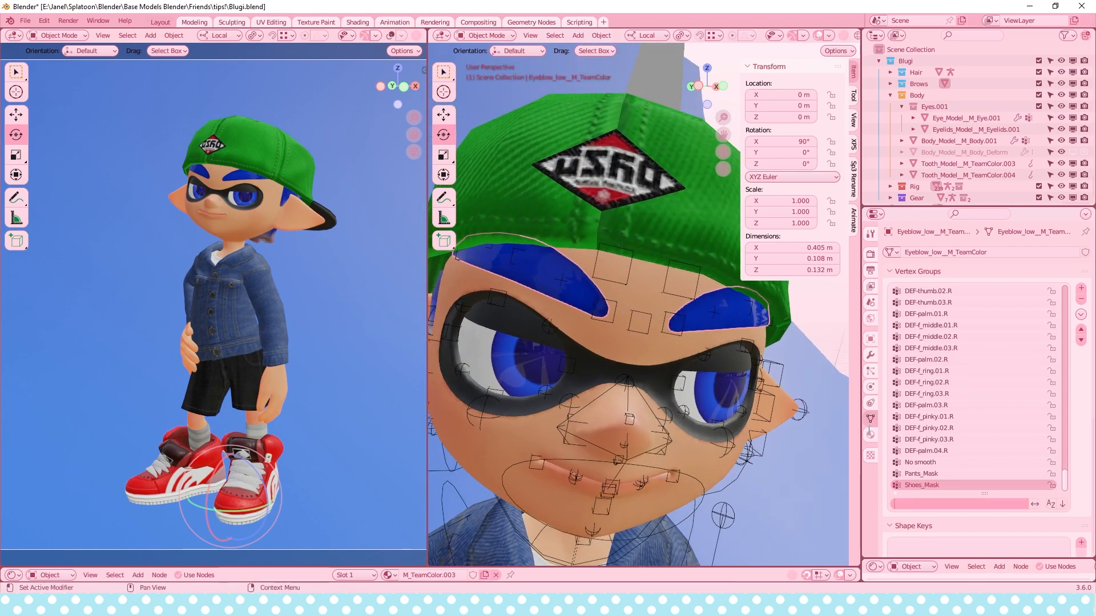
{"action": "left_click", "coordinate": [725, 316]}
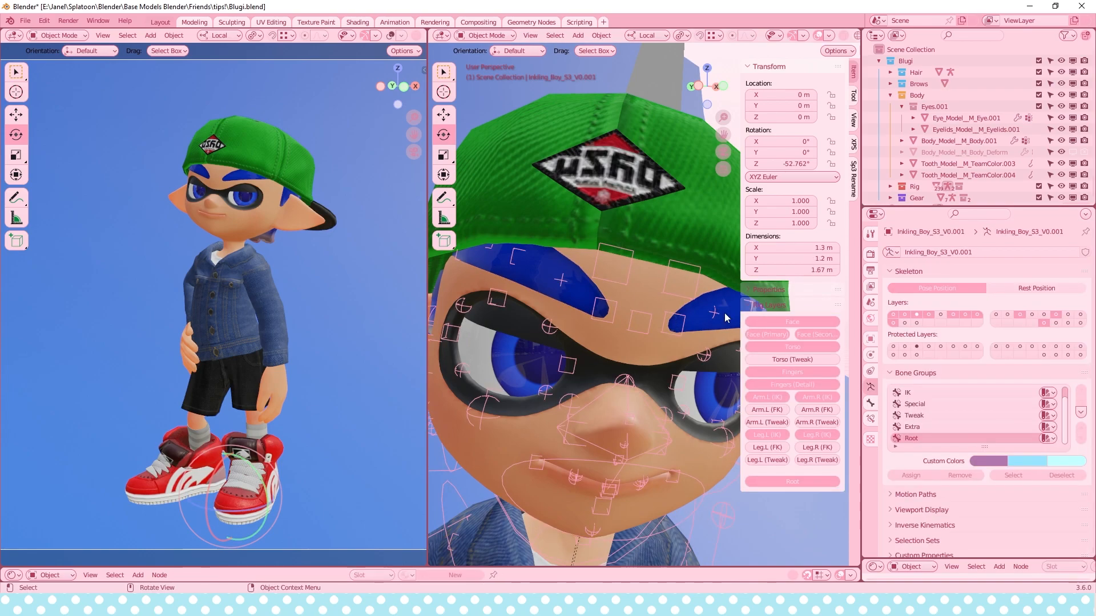
{"action": "left_click", "coordinate": [726, 318]}
{"action": "left_click", "coordinate": [870, 434]}
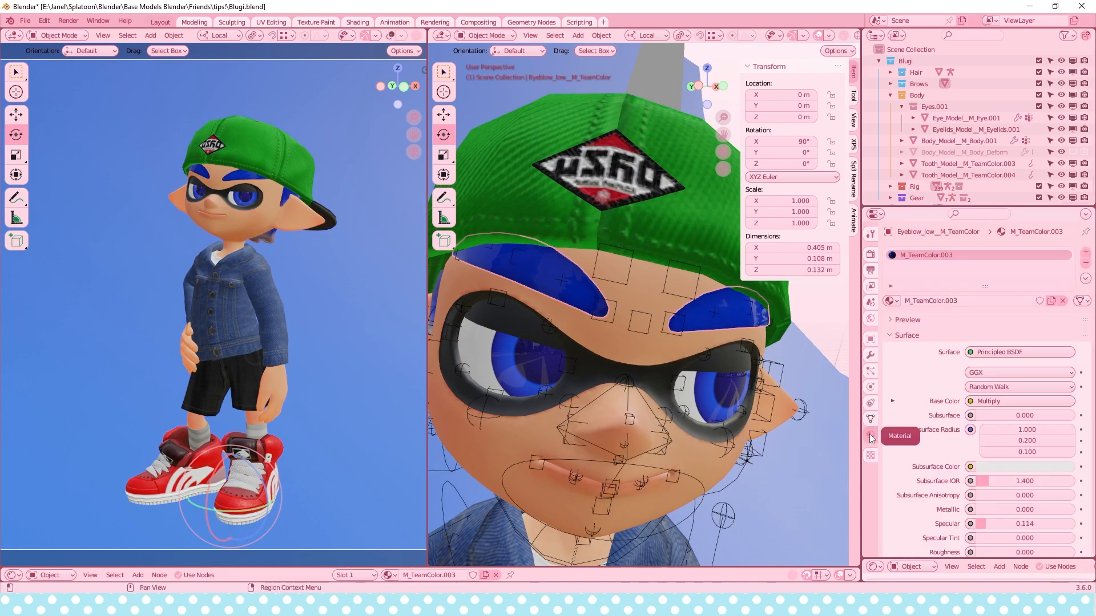
{"action": "left_click", "coordinate": [870, 419]}
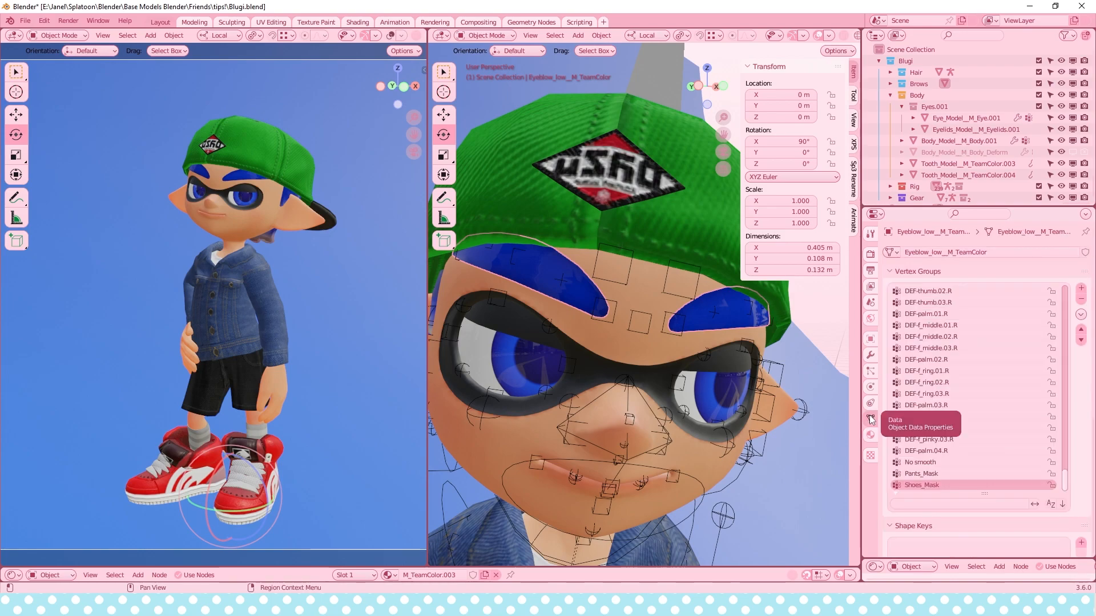
{"action": "left_click", "coordinate": [911, 505]}
{"action": "type", "text": "brow"}
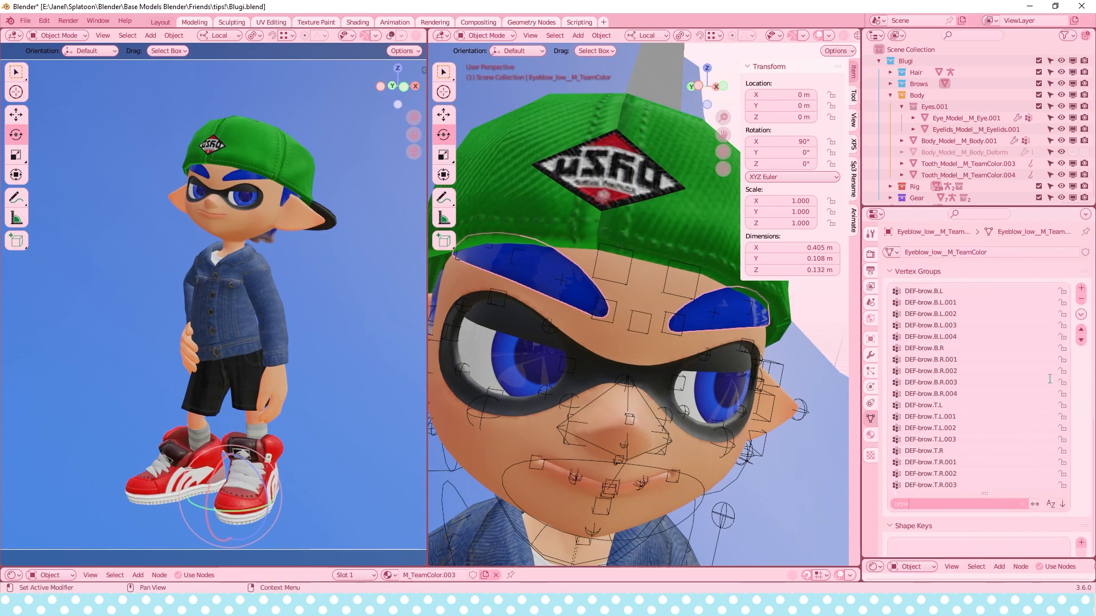
{"action": "key", "text": "Return"}
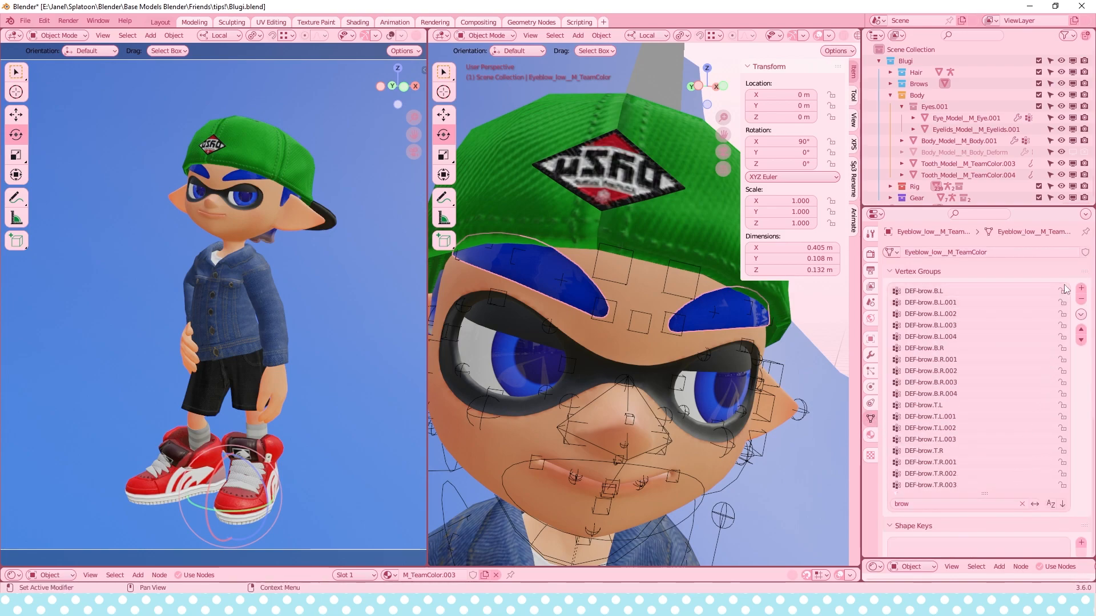
Lock all the filtered brow vertex groups and delete all unlocked groups from the eyebrow mesh.
{"action": "left_click_drag", "start_coordinate": [1062, 290], "coordinate": [1059, 353]}
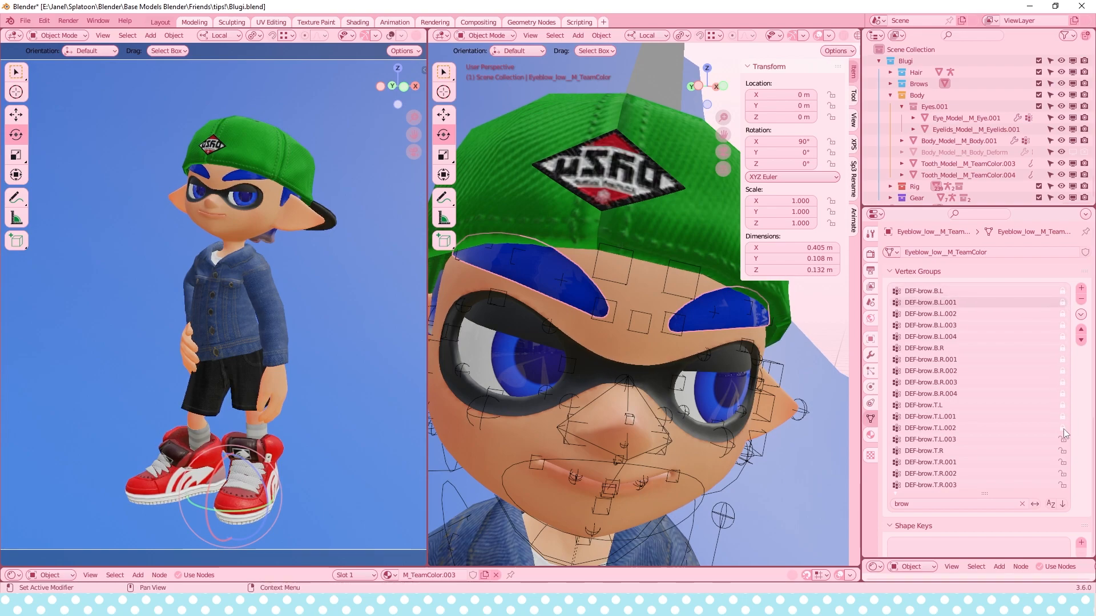
{"action": "scroll", "coordinate": [1057, 463], "scroll_direction": "down", "scroll_amount": 2}
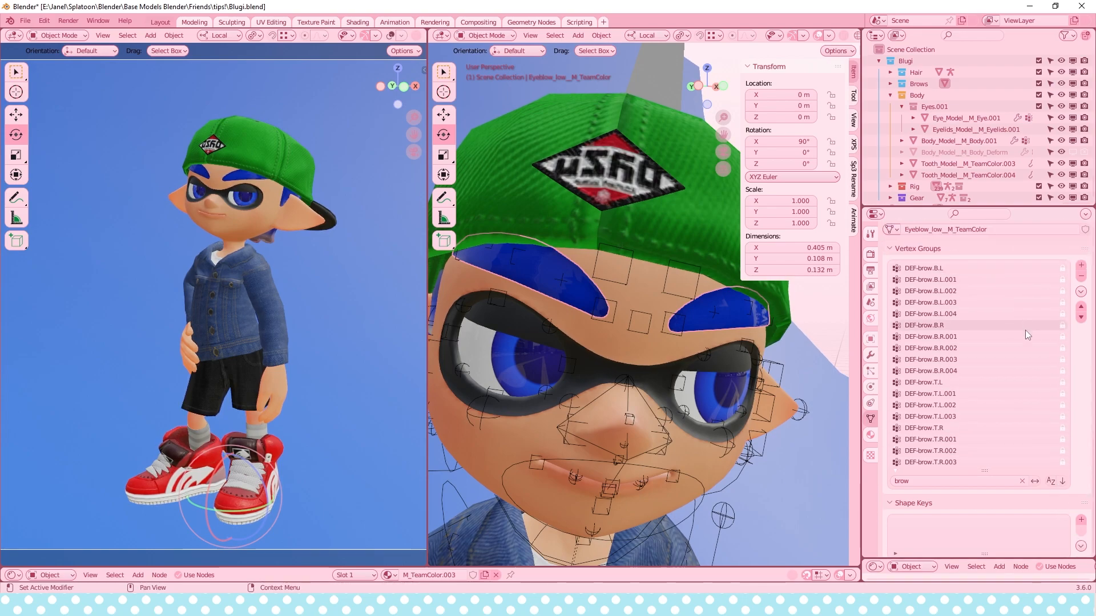
{"action": "middle_click_drag", "start_coordinate": [1006, 457], "coordinate": [1006, 448]}
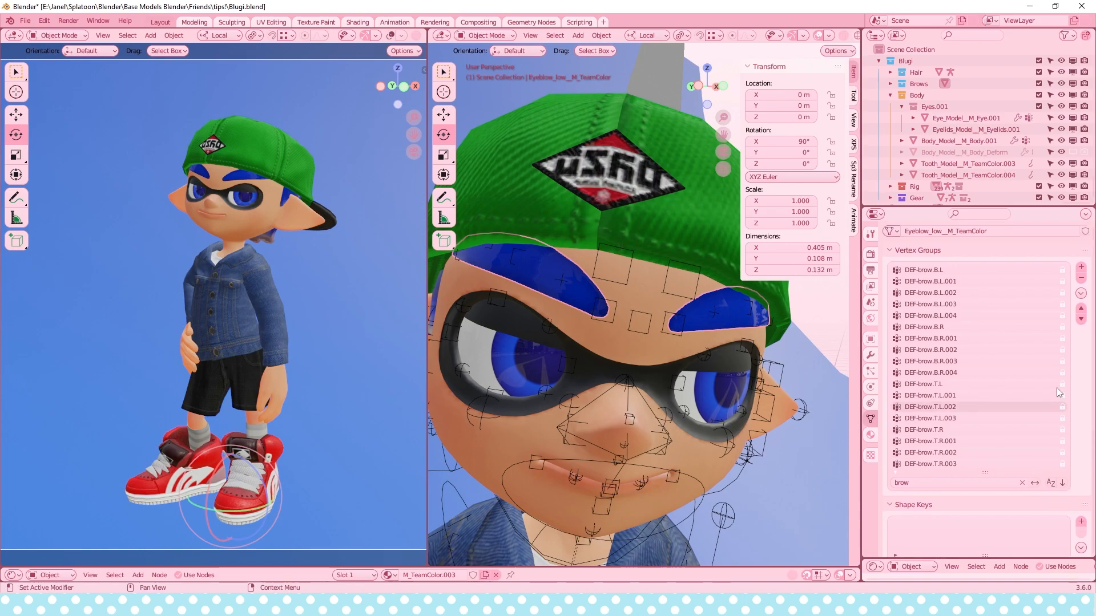
{"action": "left_click", "coordinate": [1081, 294]}
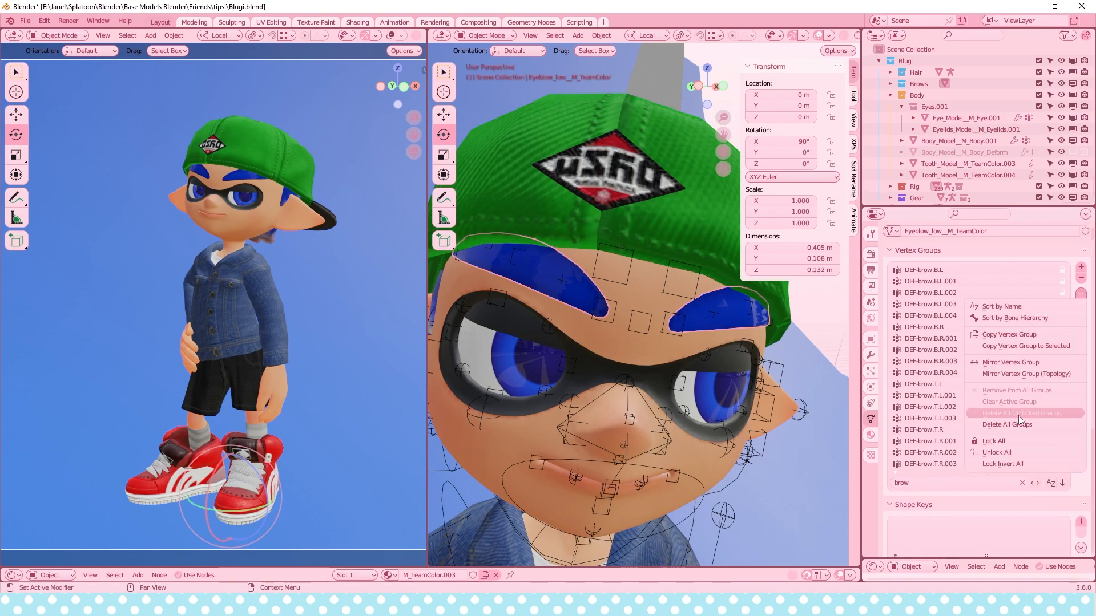
{"action": "key", "text": "Escape"}
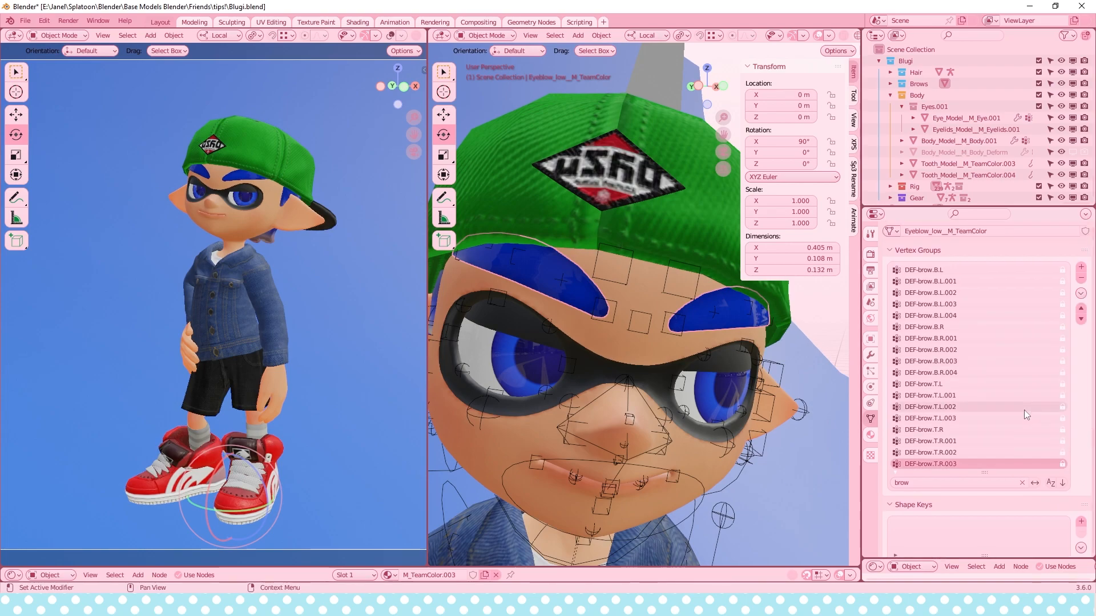
Put the rig in Pose Mode, try moving the right eyebrow's inner control brow.B.R.004, and undo the move.
{"action": "left_click", "coordinate": [632, 330]}
{"action": "key", "text": "ctrl+Tab"}
{"action": "left_click", "coordinate": [607, 317]}
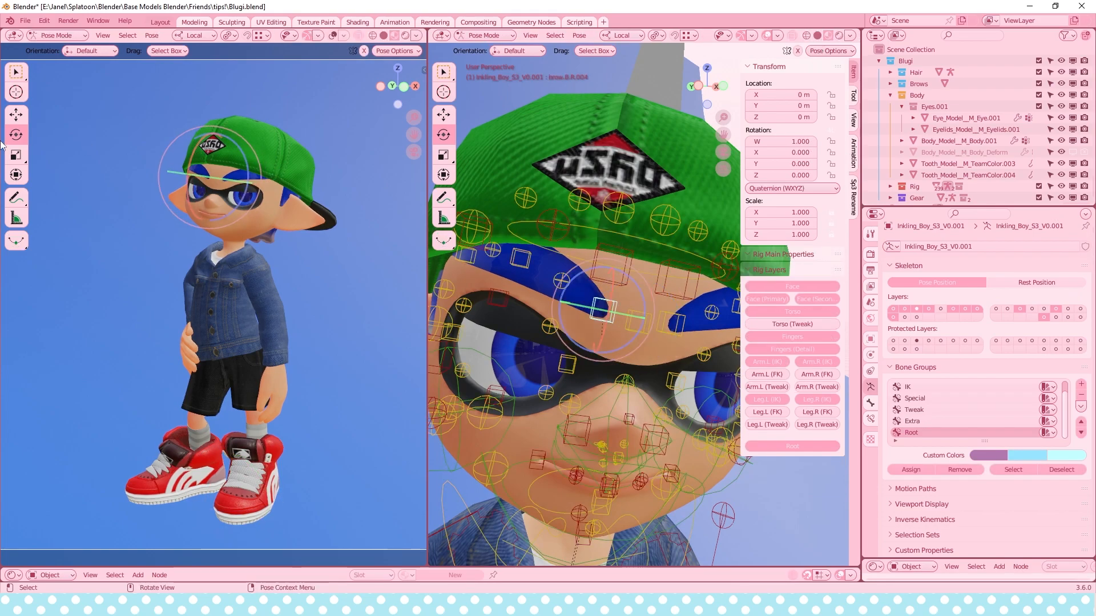
{"action": "left_click", "coordinate": [16, 115]}
{"action": "mouse_move", "coordinate": [602, 311]}
{"action": "left_mouse_down"}
{"action": "mouse_move", "coordinate": [603, 339]}
{"action": "mouse_move", "coordinate": [606, 308]}
{"action": "mouse_move", "coordinate": [608, 330]}
{"action": "left_mouse_up"}
{"action": "key", "text": "ctrl+z"}
{"action": "middle_click_drag", "start_coordinate": [607, 330], "coordinate": [634, 306], "text": "shift"}
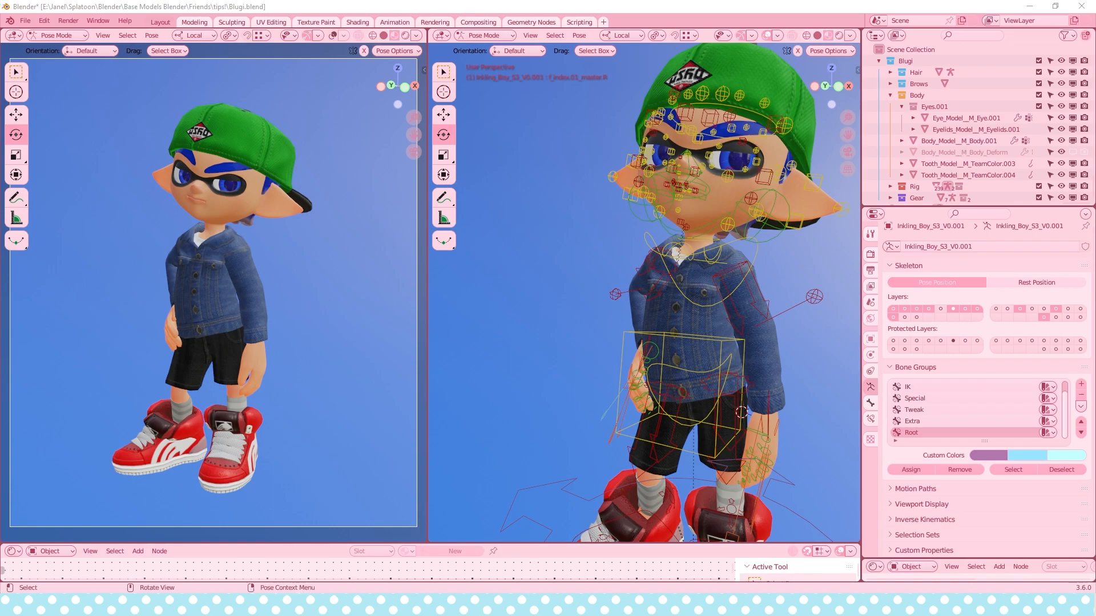
Switch to the browser to view the original Blugi render for comparison, and return to Blender.
{"action": "key", "text": "alt+Tab"}
{"action": "left_click", "coordinate": [627, 59]}
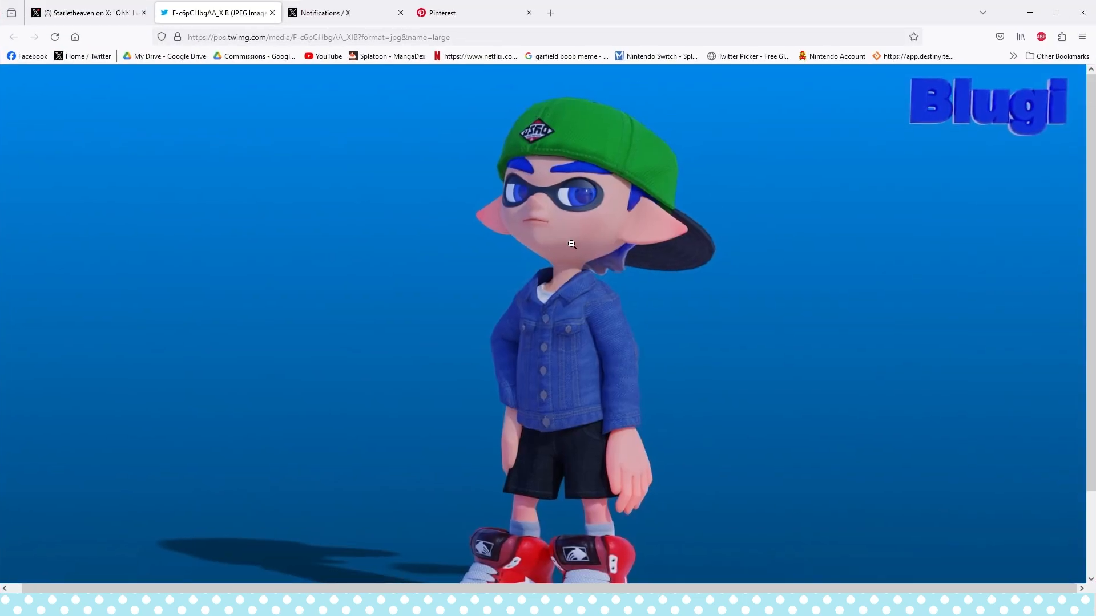
{"action": "left_click", "coordinate": [1030, 13]}
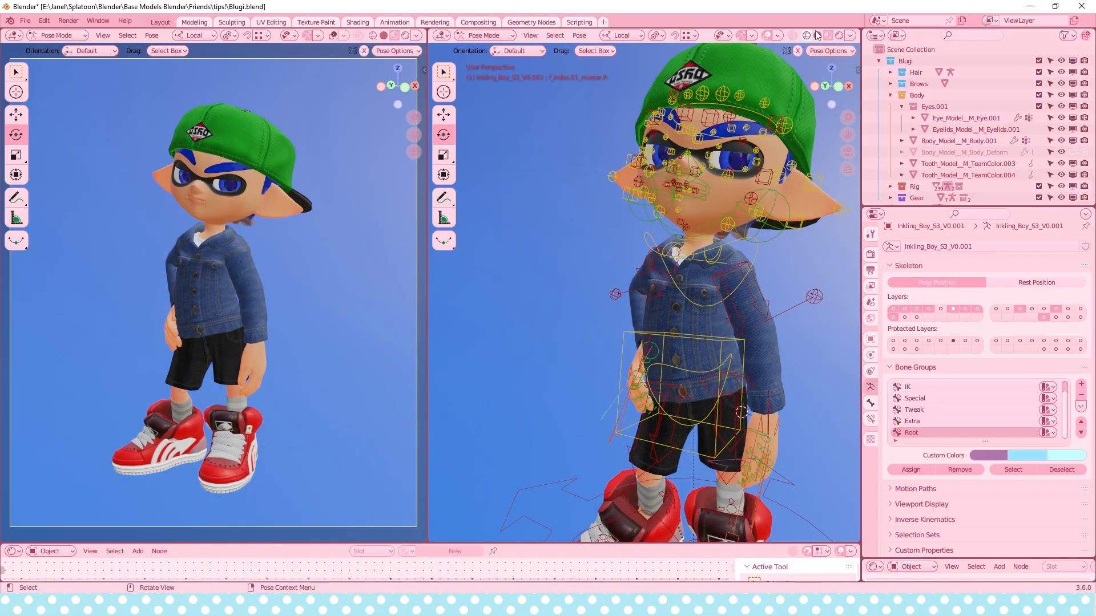
Bring up the available HDRI environments for the viewport's material preview lighting.
{"action": "left_click", "coordinate": [851, 36]}
{"action": "left_click", "coordinate": [841, 141]}
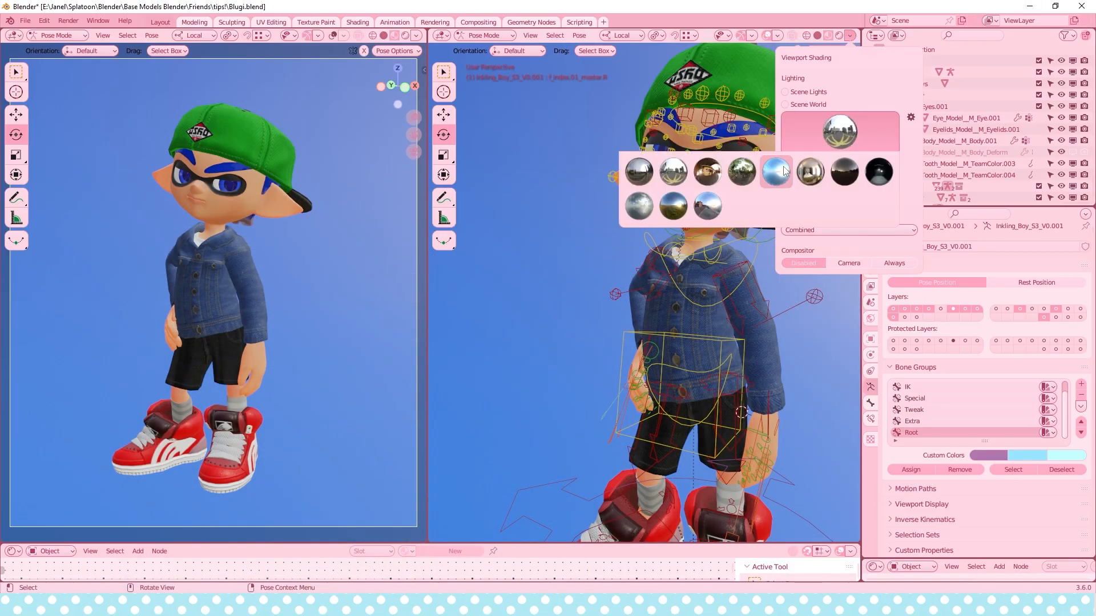
Switch to Pinterest in the browser and browse the "blue studio shot men" results for reference photos.
{"action": "key", "text": "ctrl+Tab"}
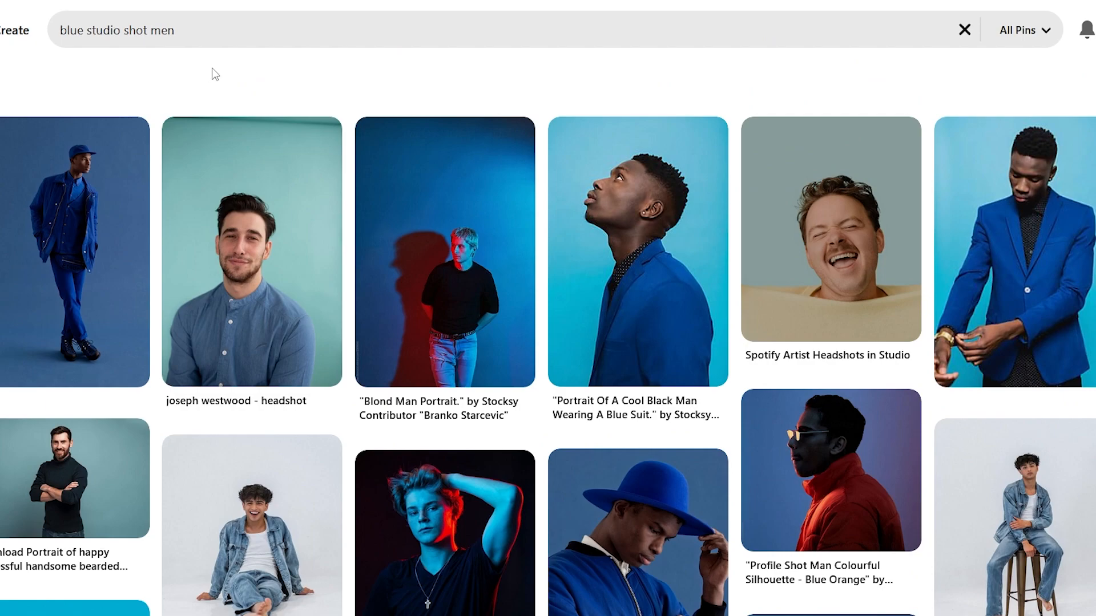
{"action": "left_click", "coordinate": [162, 30]}
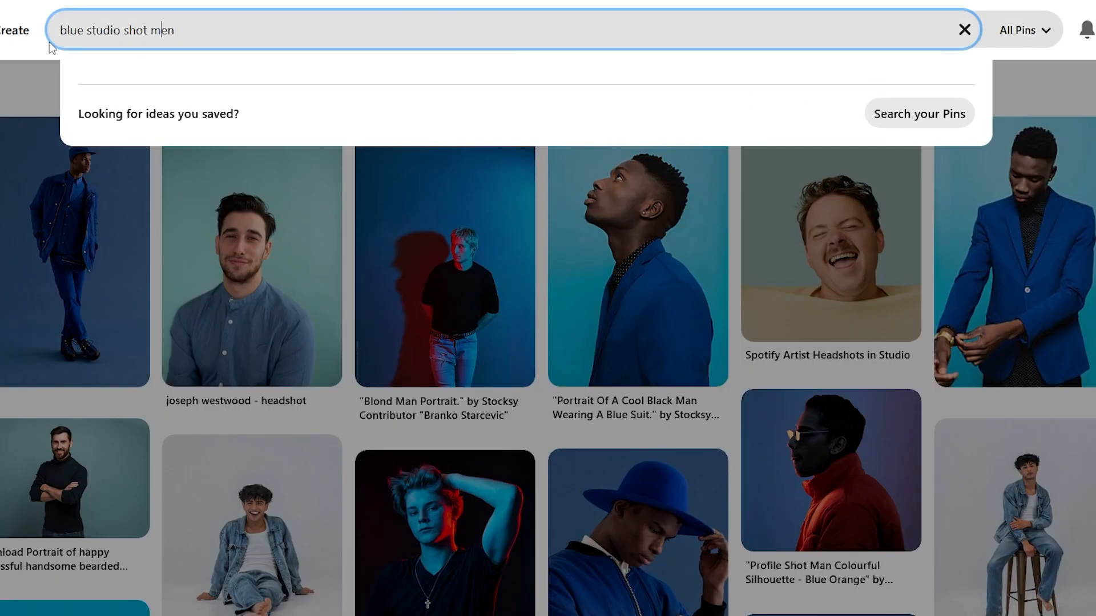
{"action": "left_click_drag", "start_coordinate": [52, 171], "coordinate": [114, 85]}
{"action": "left_click", "coordinate": [108, 85]}
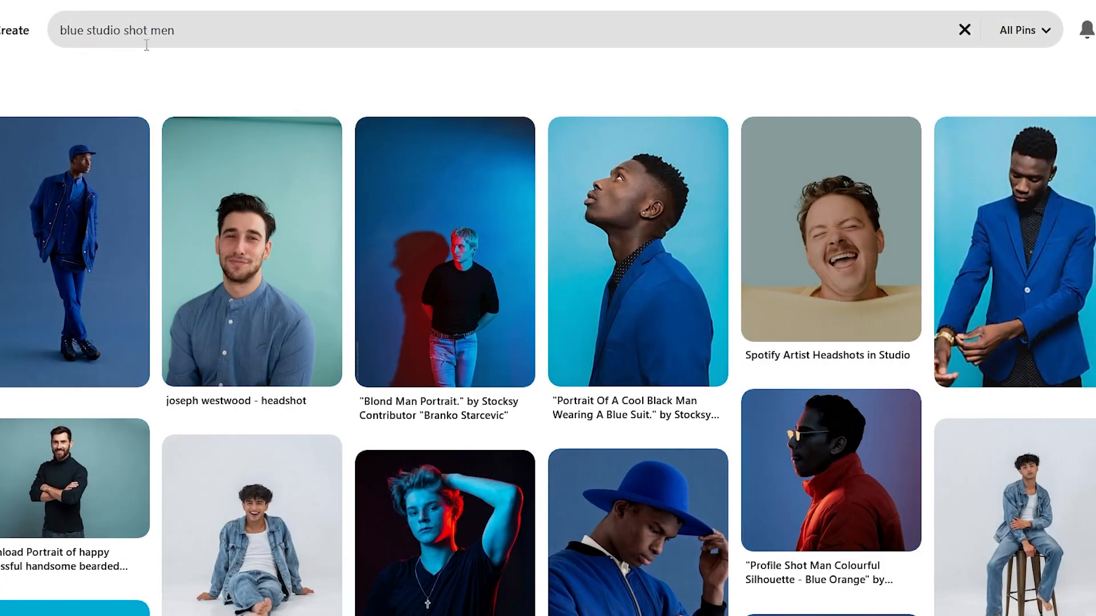
{"action": "scroll", "coordinate": [649, 252], "scroll_direction": "down", "scroll_amount": 4}
{"action": "scroll", "coordinate": [876, 210], "scroll_direction": "up", "scroll_amount": 3}
{"action": "scroll", "coordinate": [876, 210], "scroll_direction": "down", "scroll_amount": 7}
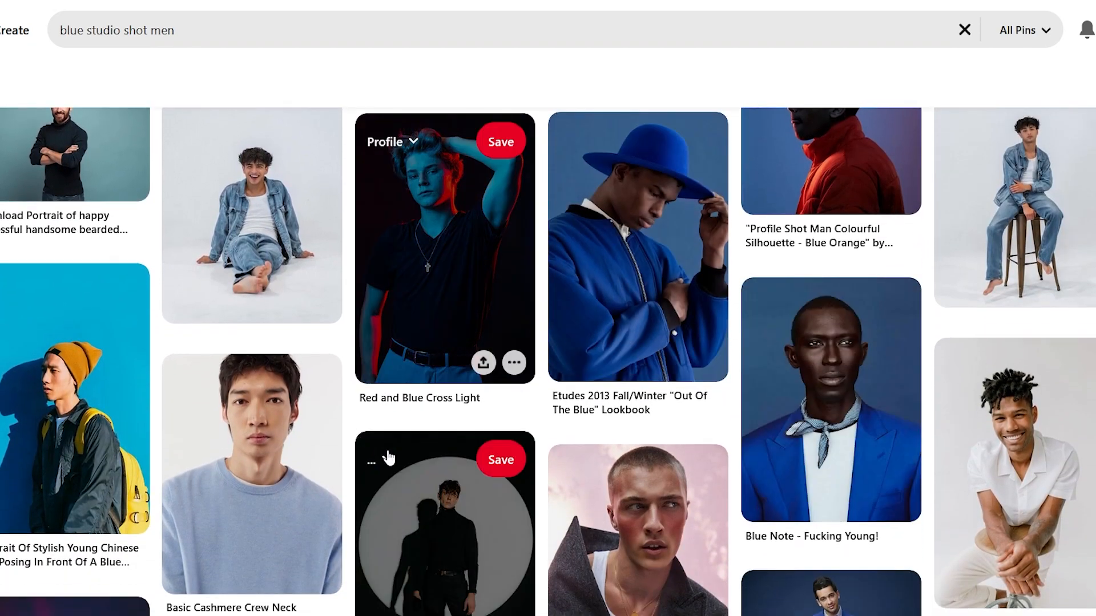
{"action": "scroll", "coordinate": [964, 390], "scroll_direction": "down", "scroll_amount": 10}
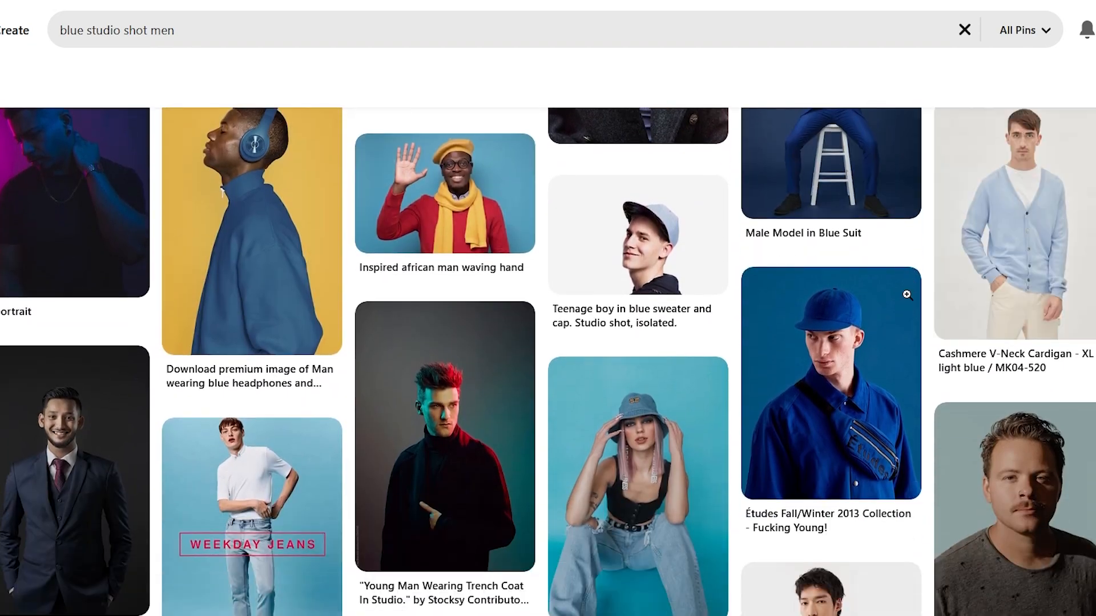
{"action": "scroll", "coordinate": [337, 318], "scroll_direction": "down", "scroll_amount": 10}
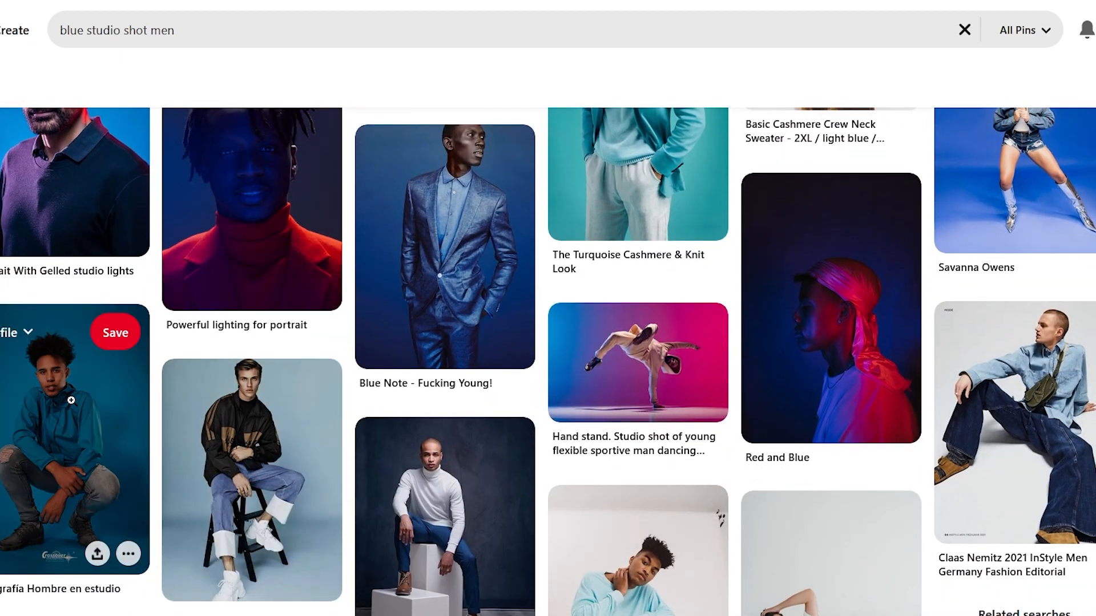
Open the "Fotografía Hombre en estudio" pin and choose a command from its photo's context options.
{"action": "left_click", "coordinate": [70, 399]}
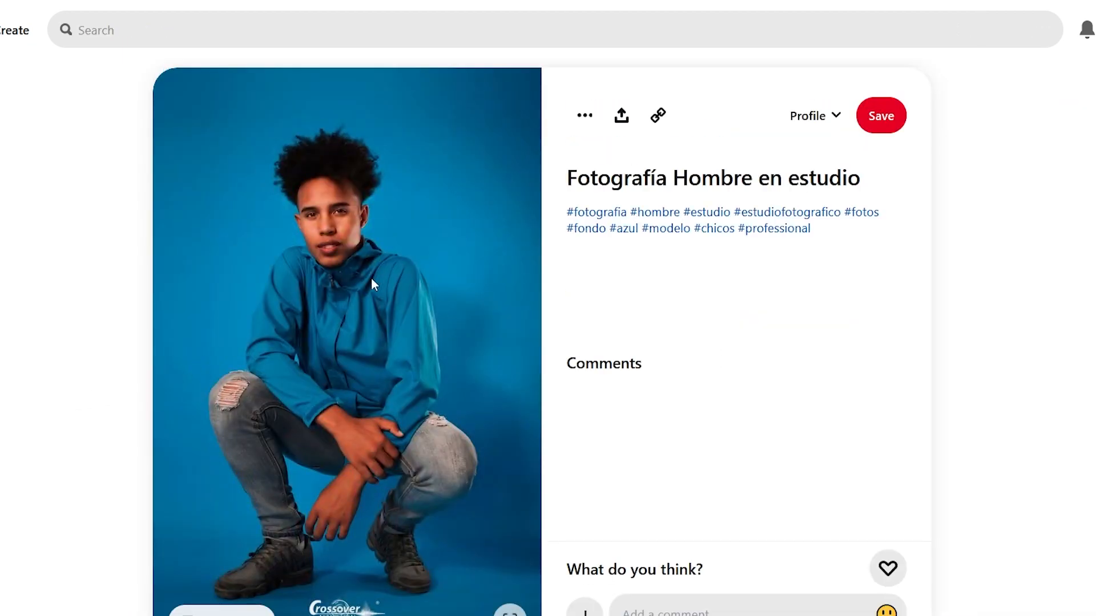
{"action": "right_click", "coordinate": [390, 263]}
{"action": "left_click", "coordinate": [421, 277]}
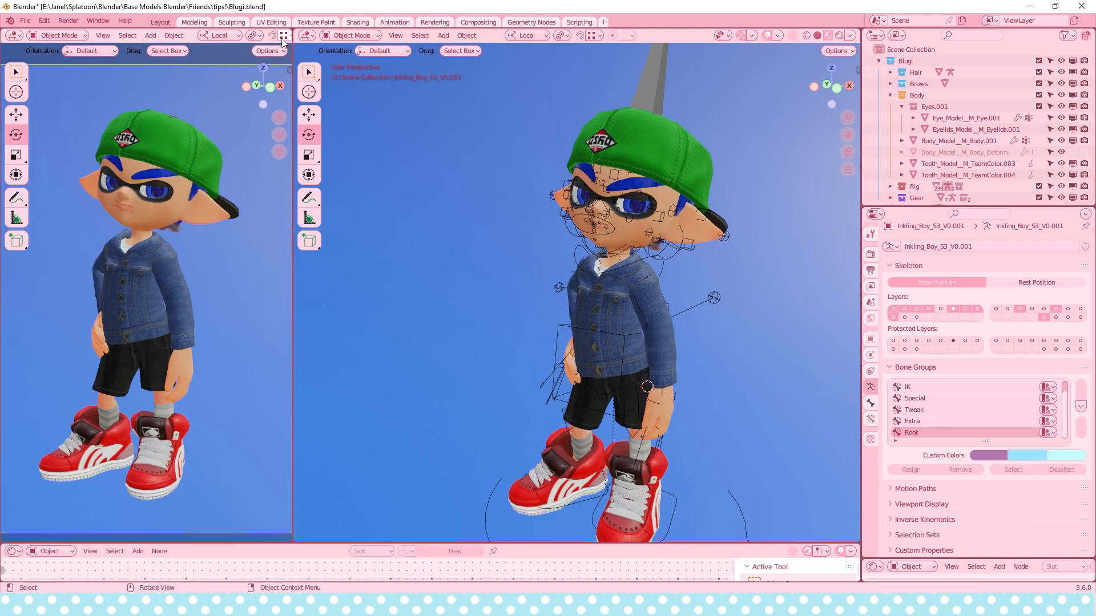
Enable Scene Lights and Scene World for the material preview shading in both viewports.
{"action": "scroll", "coordinate": [283, 40], "scroll_direction": "right", "scroll_amount": 6}
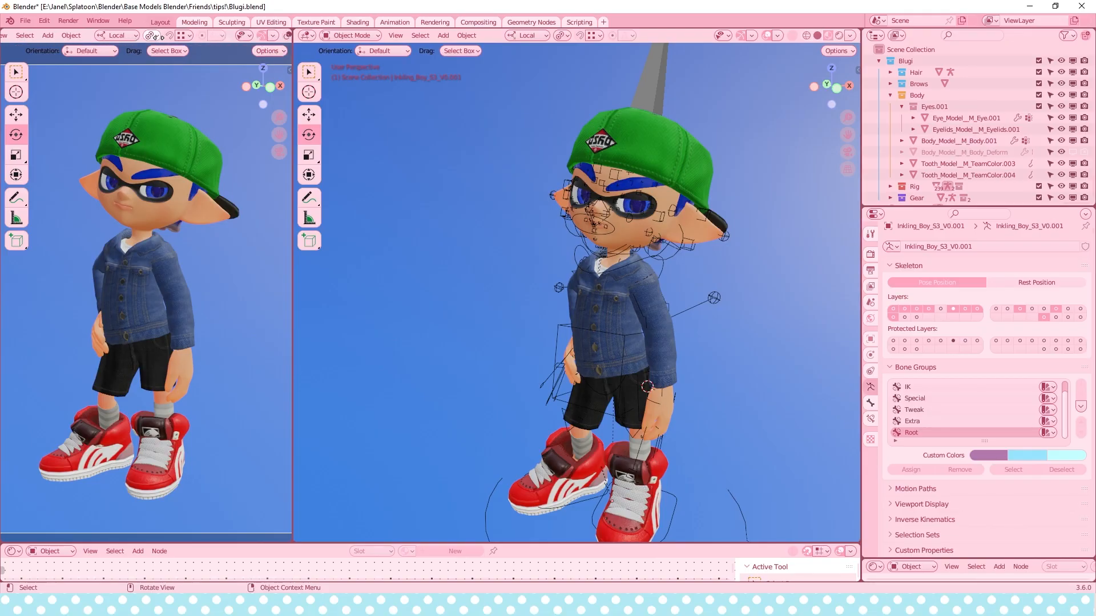
{"action": "left_click", "coordinate": [283, 35]}
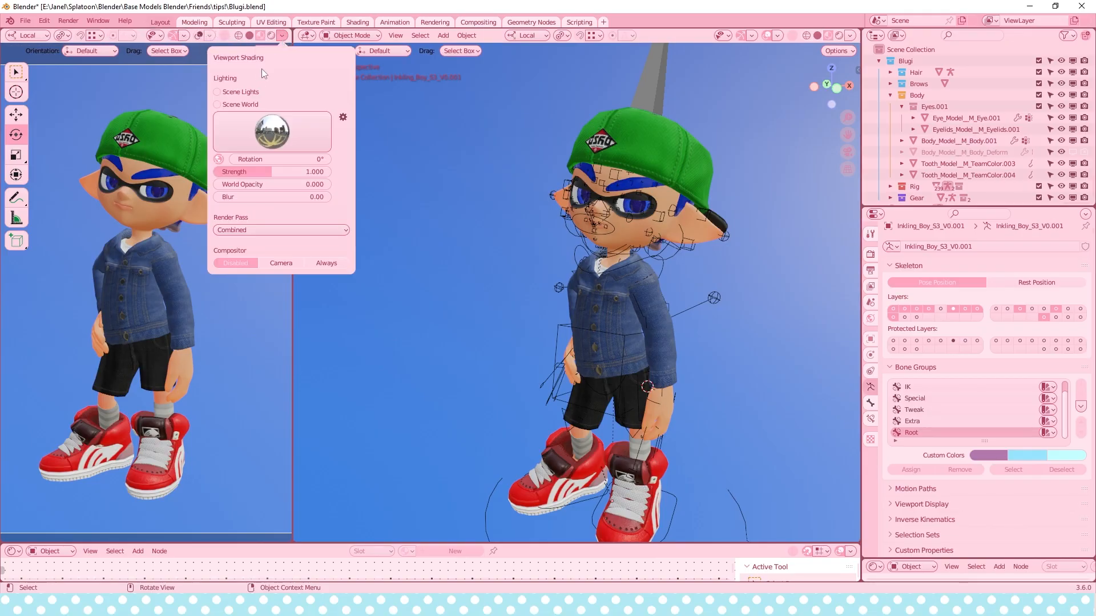
{"action": "left_click", "coordinate": [254, 92]}
{"action": "left_click", "coordinate": [254, 105]}
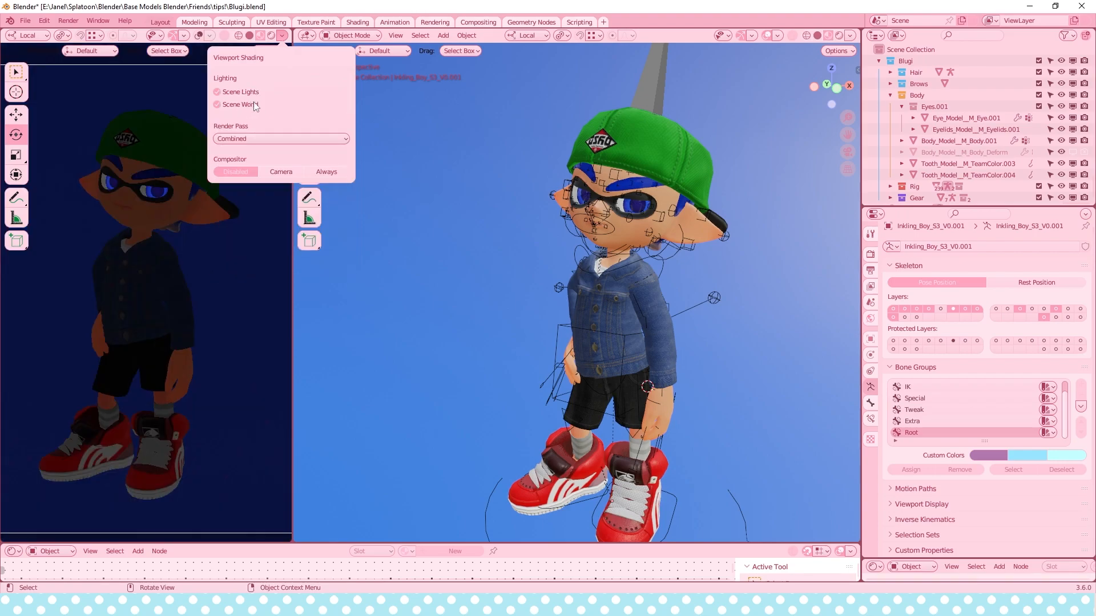
{"action": "left_click", "coordinate": [851, 36]}
{"action": "left_click", "coordinate": [814, 107]}
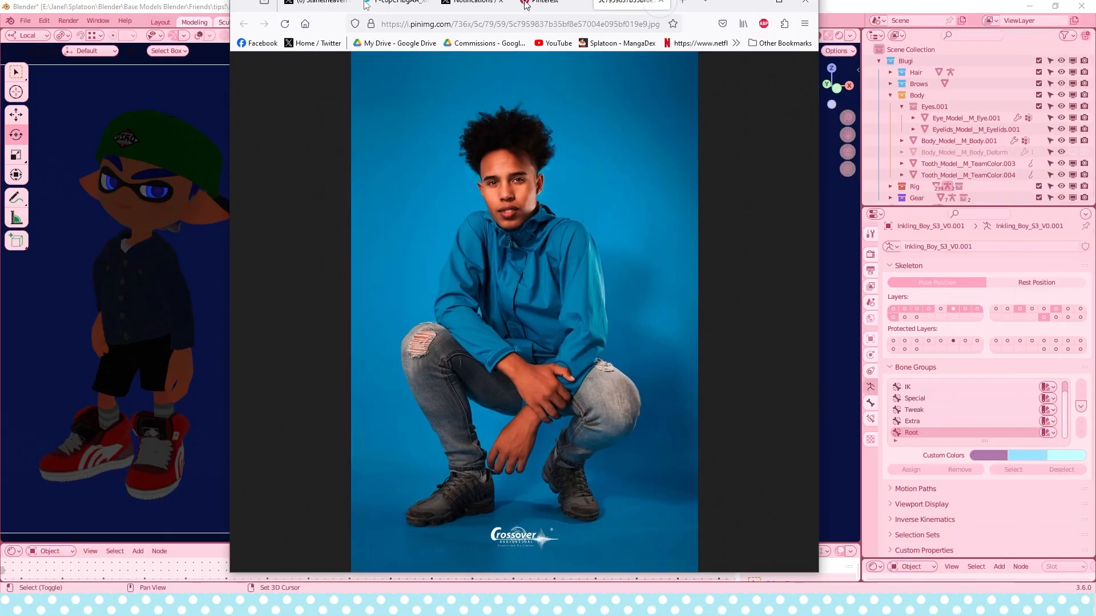
Return from the reference photo to Blender and display the world's shader nodes in an enlarged node editor.
{"action": "key", "text": "alt+Tab"}
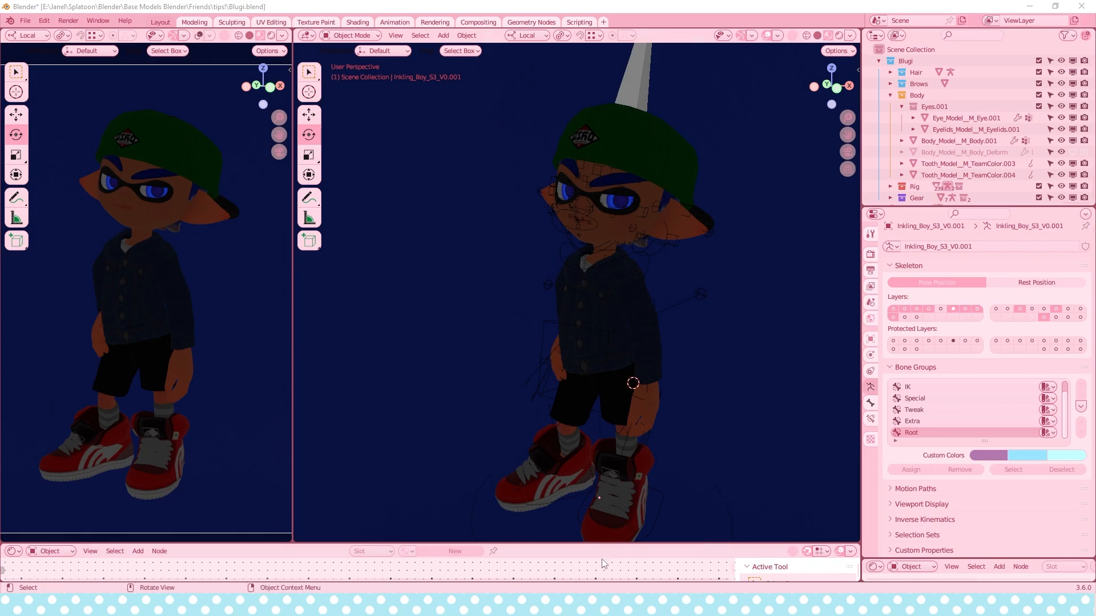
{"action": "left_click_drag", "start_coordinate": [422, 543], "coordinate": [60, 367]}
{"action": "left_click", "coordinate": [52, 373]}
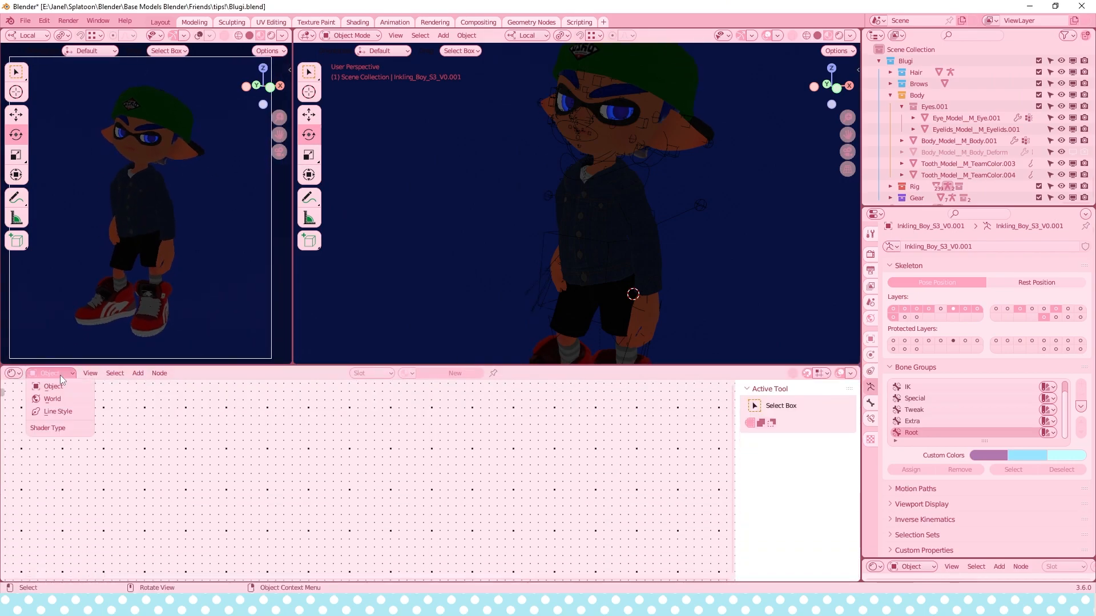
{"action": "left_click", "coordinate": [59, 400]}
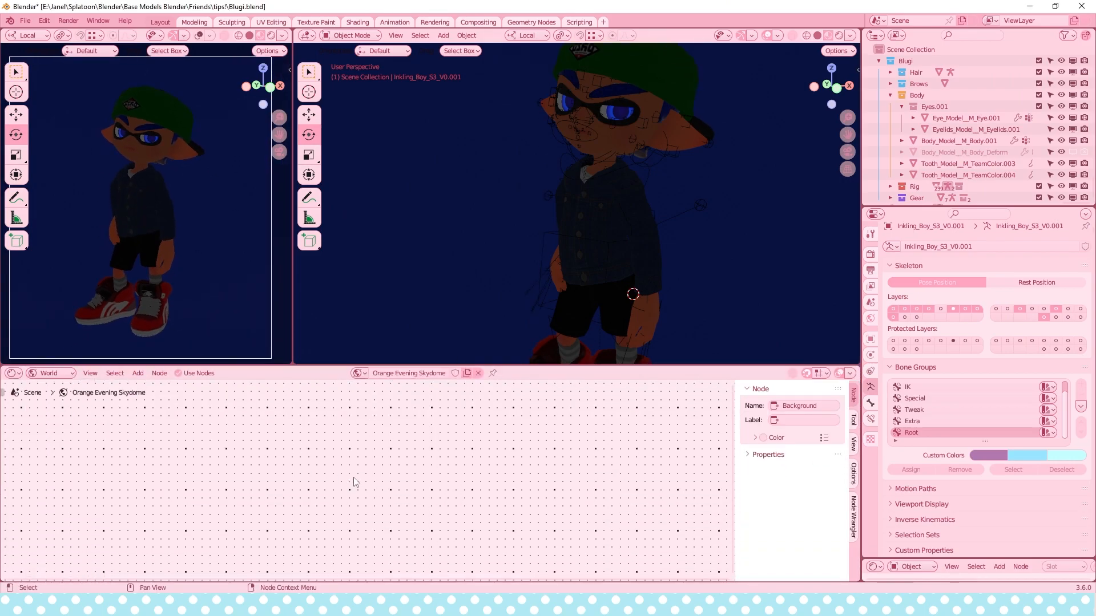
{"action": "key", "text": "Home"}
Lighten the world Background node's color to a greyish blue and shrink the node editor back down.
{"action": "left_click", "coordinate": [285, 497]}
{"action": "mouse_move", "coordinate": [394, 345]}
{"action": "left_mouse_down"}
{"action": "mouse_move", "coordinate": [396, 317]}
{"action": "mouse_move", "coordinate": [361, 309]}
{"action": "mouse_move", "coordinate": [334, 319]}
{"action": "left_mouse_up"}
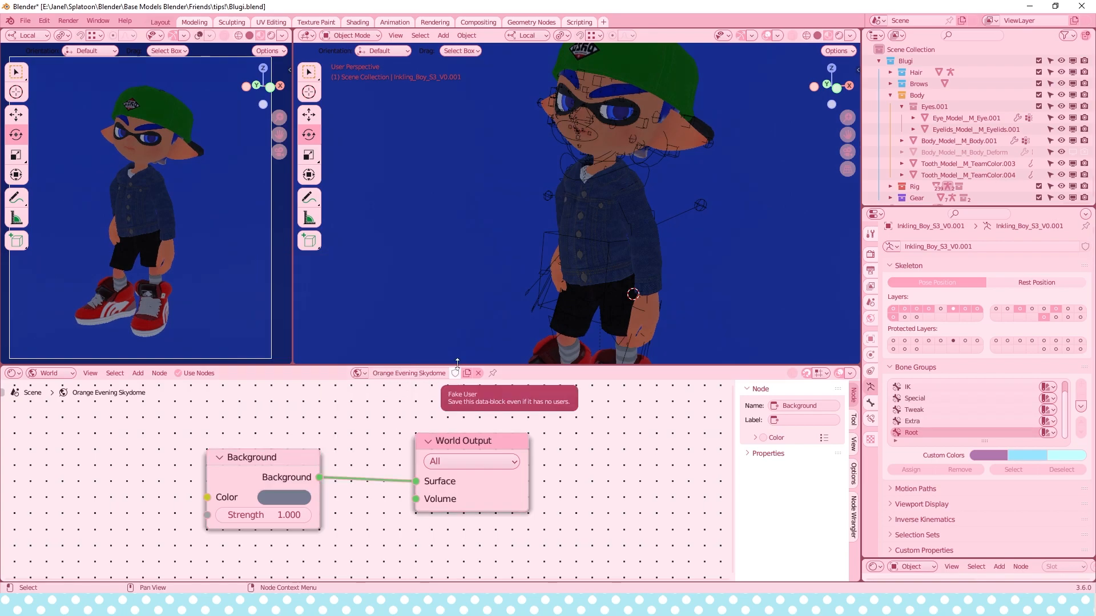
{"action": "left_click_drag", "start_coordinate": [455, 366], "coordinate": [405, 562]}
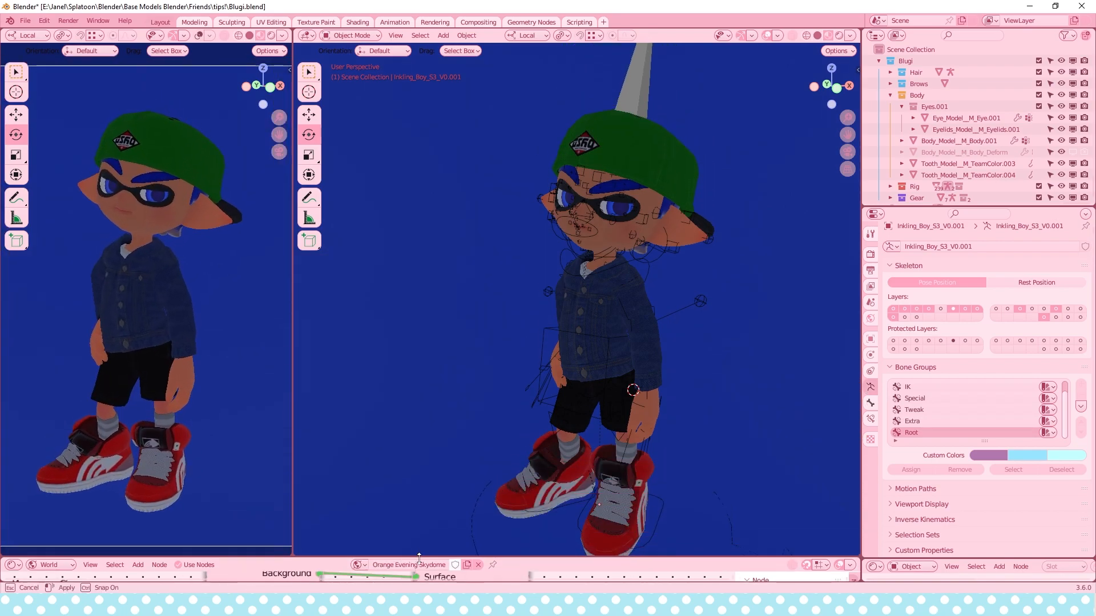
Collapse the Blugi collection and rename Collection 2 to "light".
{"action": "left_click", "coordinate": [879, 60]}
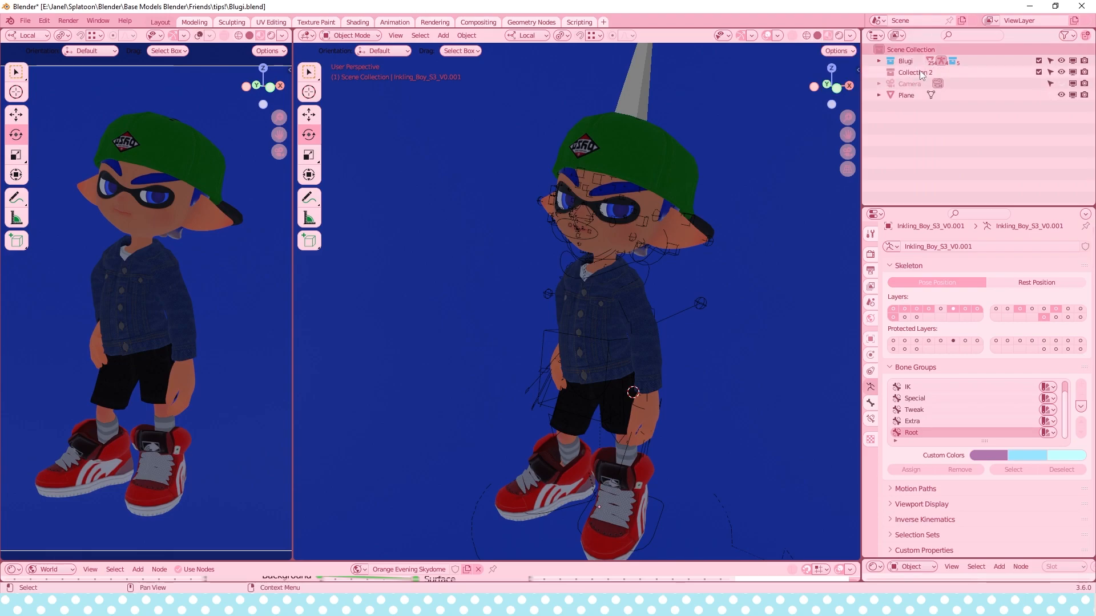
{"action": "left_click", "coordinate": [919, 71]}
{"action": "double_click", "coordinate": [917, 72]}
{"action": "type", "text": "light"}
{"action": "key", "text": "Return"}
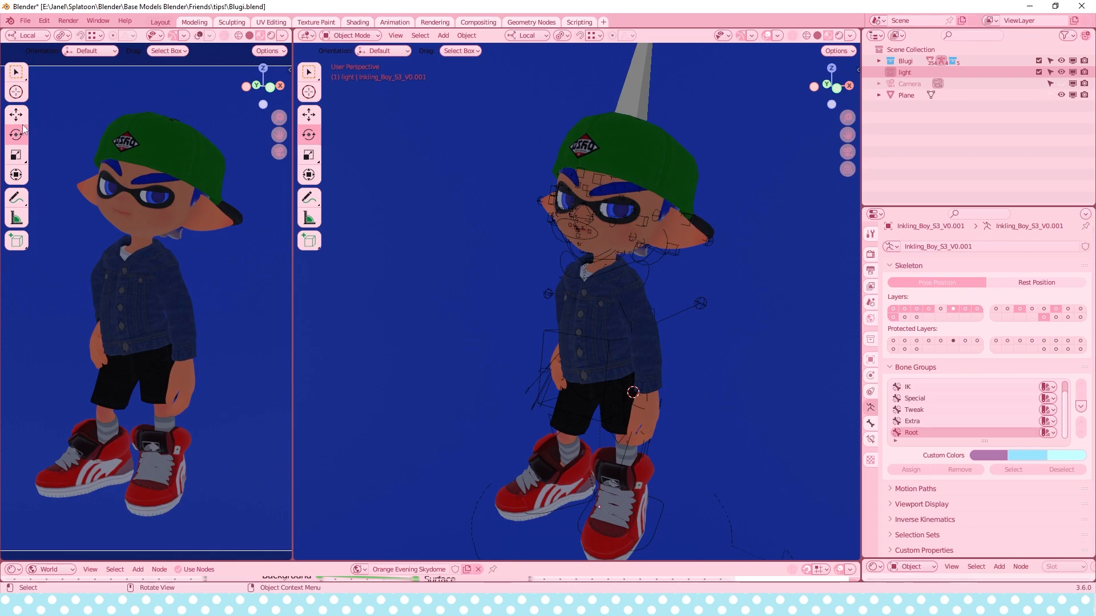
Place the 3D cursor on the character's face and add an area light there in the light collection.
{"action": "left_click", "coordinate": [16, 91]}
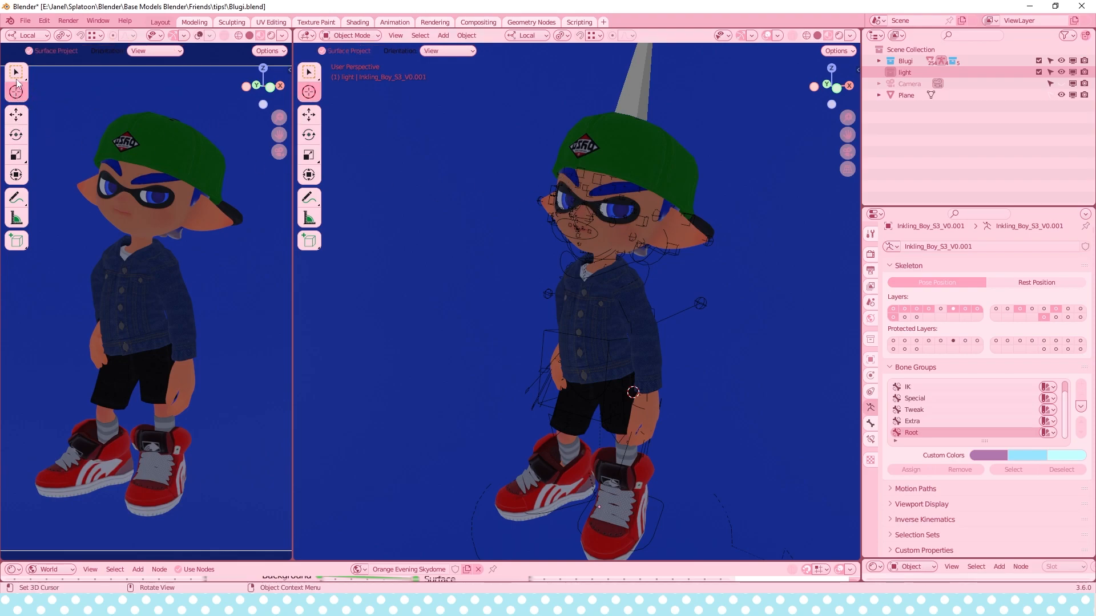
{"action": "left_click", "coordinate": [591, 197]}
{"action": "middle_click_drag", "start_coordinate": [594, 239], "coordinate": [592, 238], "text": "shift"}
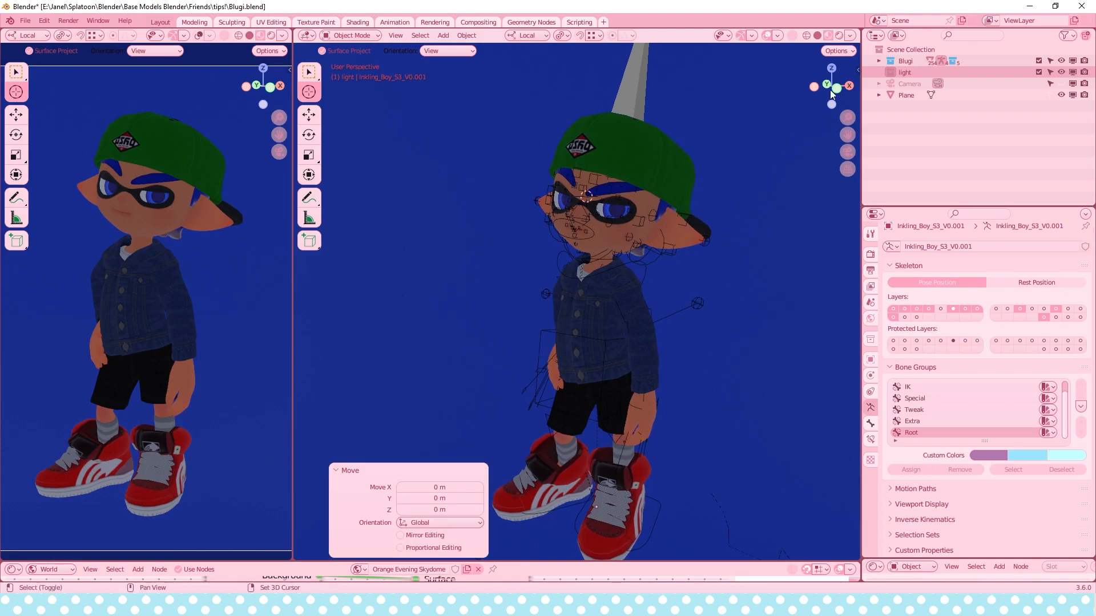
{"action": "key", "text": "shift+a"}
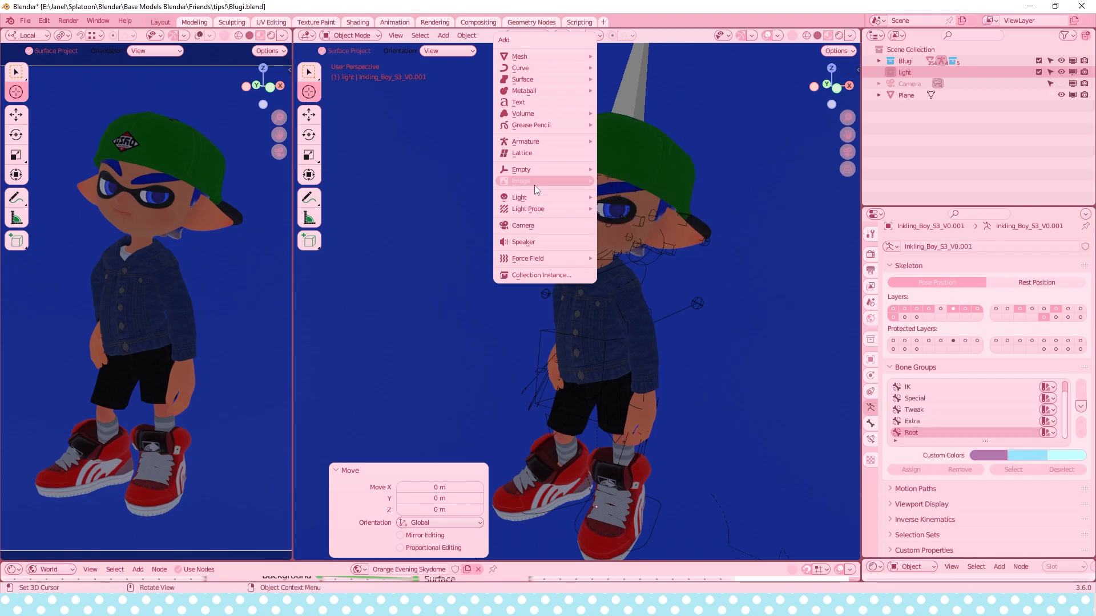
{"action": "mouse_move", "coordinate": [533, 194]}
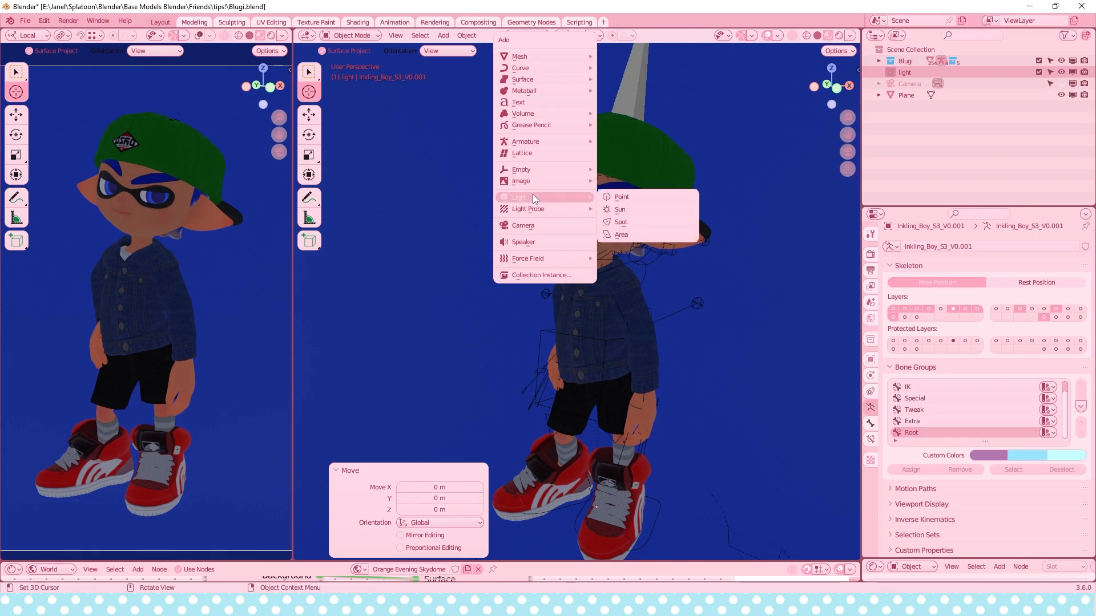
{"action": "left_click", "coordinate": [639, 233]}
Move the area light out in front of the face and rotate it to aim at the character.
{"action": "middle_click_drag", "start_coordinate": [554, 222], "coordinate": [553, 206]}
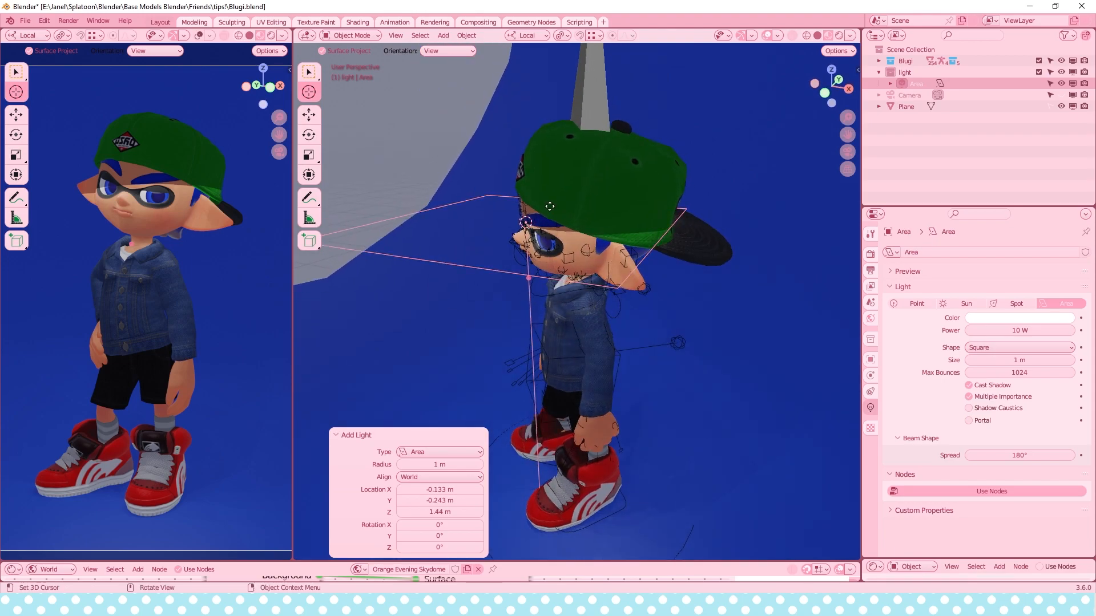
{"action": "key", "text": "g"}
{"action": "left_click", "coordinate": [434, 182]}
{"action": "scroll", "coordinate": [433, 184], "scroll_direction": "down", "scroll_amount": 1}
{"action": "left_click", "coordinate": [16, 134]}
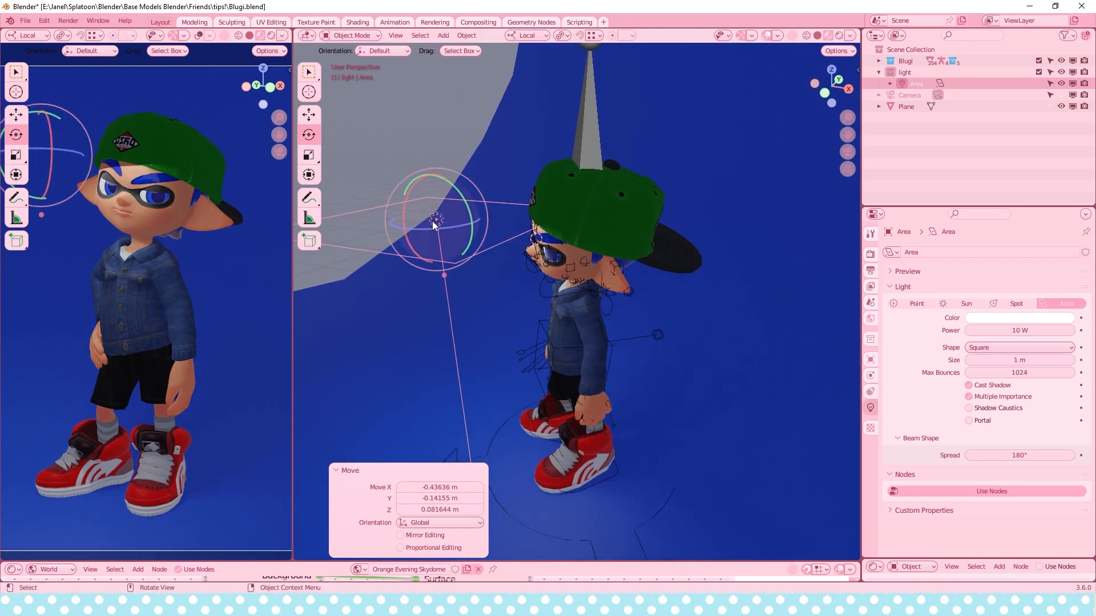
{"action": "middle_click_drag", "start_coordinate": [423, 230], "coordinate": [482, 214]}
{"action": "left_click_drag", "start_coordinate": [516, 196], "coordinate": [456, 270]}
{"action": "left_click_drag", "start_coordinate": [525, 174], "coordinate": [531, 180]}
Move the area light farther from the character, about -0.48 m in X, 0.07 m in Y and 0.10 m in Z.
{"action": "scroll", "coordinate": [527, 196], "scroll_direction": "down", "scroll_amount": 3}
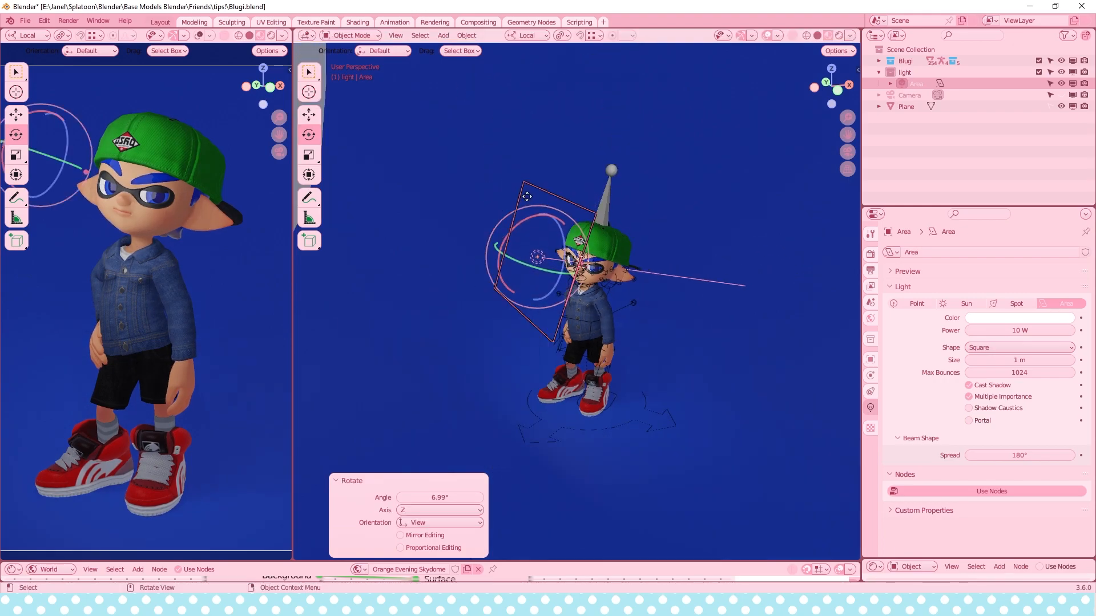
{"action": "key", "text": "g"}
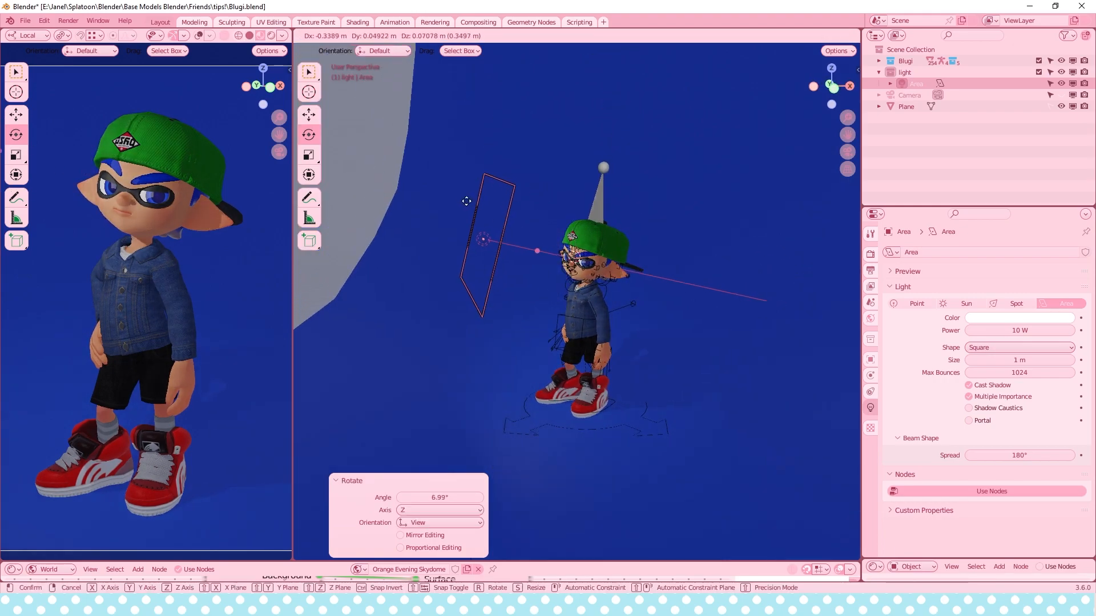
{"action": "left_click", "coordinate": [451, 197]}
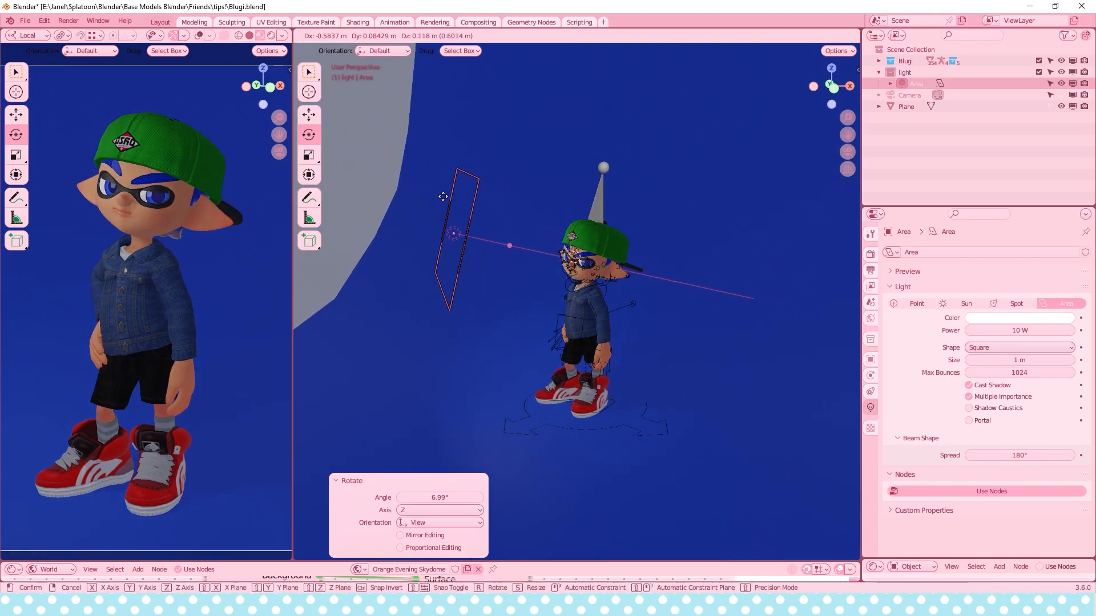
Change the area light's shape to Ellipse and scale it to about 0.27, checking its highlight in the eyes.
{"action": "left_click", "coordinate": [980, 348]}
{"action": "left_click", "coordinate": [993, 393]}
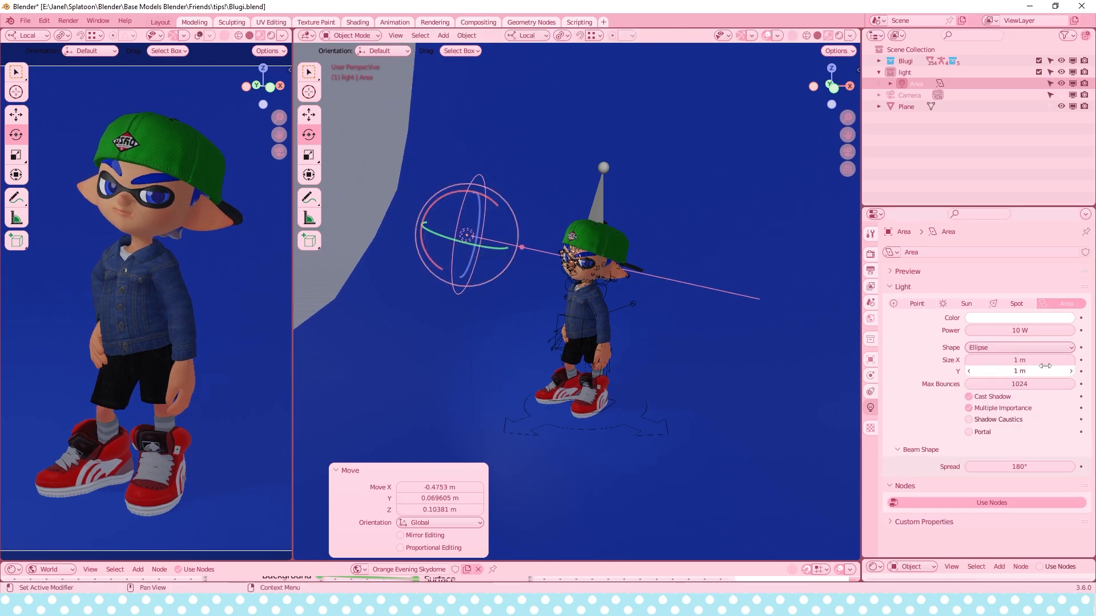
{"action": "middle_click_drag", "start_coordinate": [741, 274], "coordinate": [704, 259]}
{"action": "key", "text": "s"}
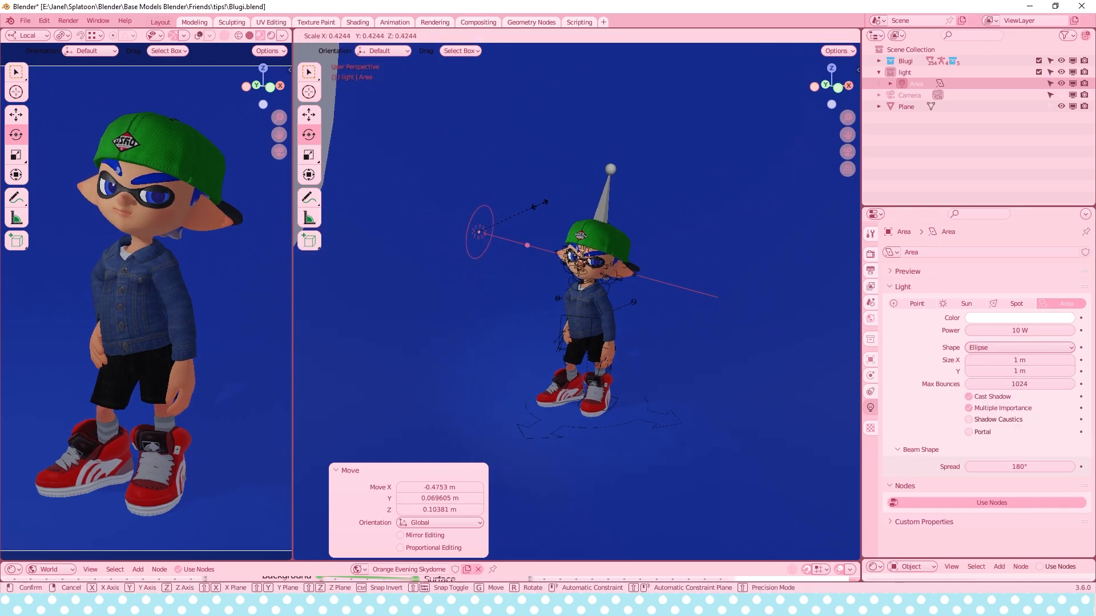
{"action": "left_click", "coordinate": [516, 212]}
{"action": "scroll", "coordinate": [115, 191], "scroll_direction": "up", "scroll_amount": 6}
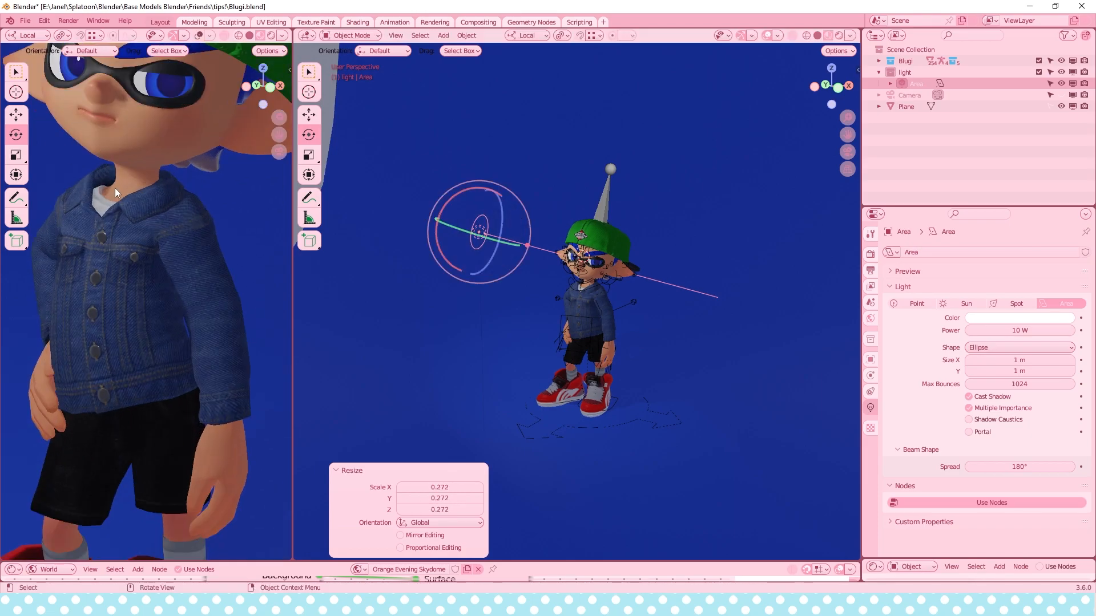
{"action": "middle_click_drag", "start_coordinate": [113, 156], "coordinate": [182, 444], "text": "shift"}
{"action": "scroll", "coordinate": [120, 291], "scroll_direction": "up", "scroll_amount": 3}
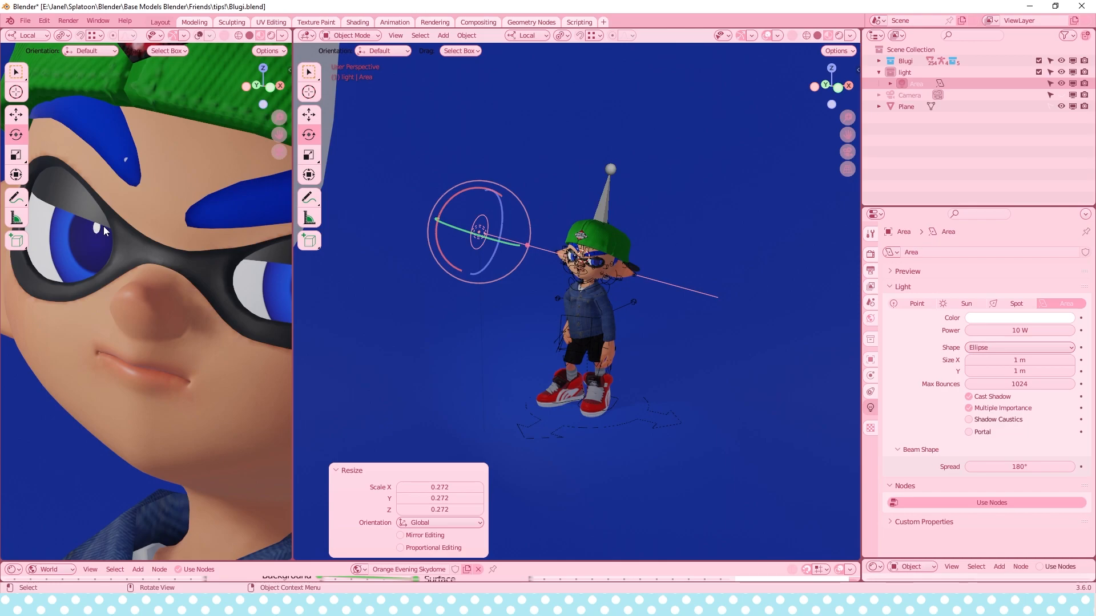
{"action": "scroll", "coordinate": [105, 229], "scroll_direction": "down", "scroll_amount": 5}
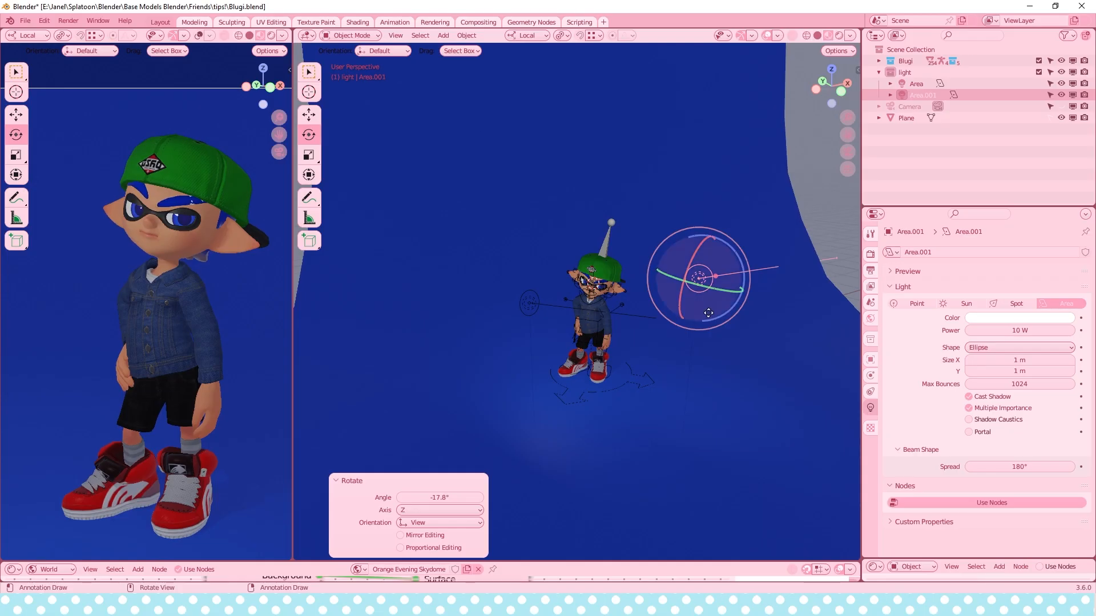
Aim the second area light at the character with free trackball rotation.
{"action": "key", "text": "r"}
{"action": "key", "text": "r"}
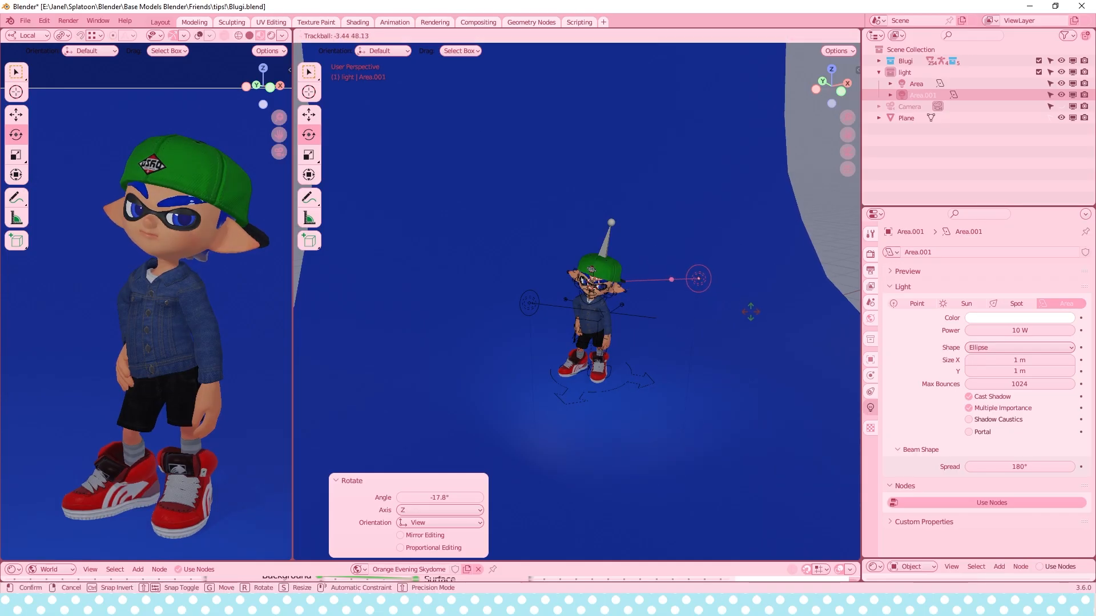
{"action": "left_click_drag", "start_coordinate": [756, 306], "coordinate": [759, 308]}
{"action": "middle_click_drag", "start_coordinate": [759, 308], "coordinate": [679, 306]}
{"action": "left_click_drag", "start_coordinate": [513, 298], "coordinate": [527, 299]}
{"action": "left_click", "coordinate": [527, 297]}
Reposition and re-aim the second area light beside the character, resize it to about 1.94 m by 1.49 m, and save the file.
{"action": "key", "text": "g"}
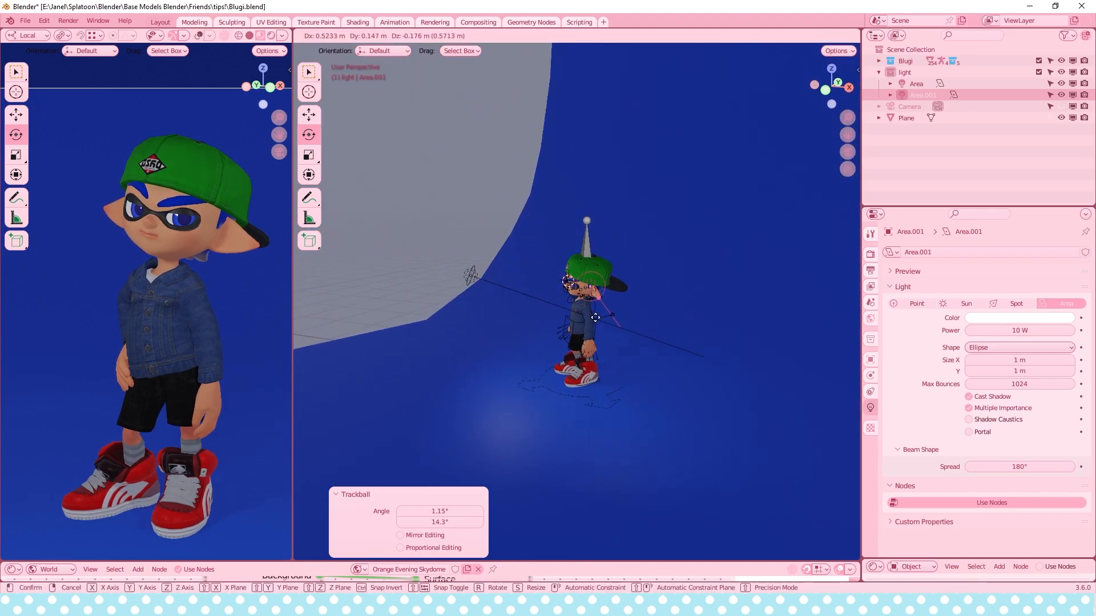
{"action": "left_click", "coordinate": [597, 316]}
{"action": "middle_click_drag", "start_coordinate": [597, 316], "coordinate": [671, 325]}
{"action": "left_click_drag", "start_coordinate": [723, 313], "coordinate": [733, 328]}
{"action": "middle_click_drag", "start_coordinate": [746, 330], "coordinate": [685, 325]}
{"action": "left_click_drag", "start_coordinate": [601, 305], "coordinate": [603, 312]}
{"action": "key", "text": "ctrl+s"}
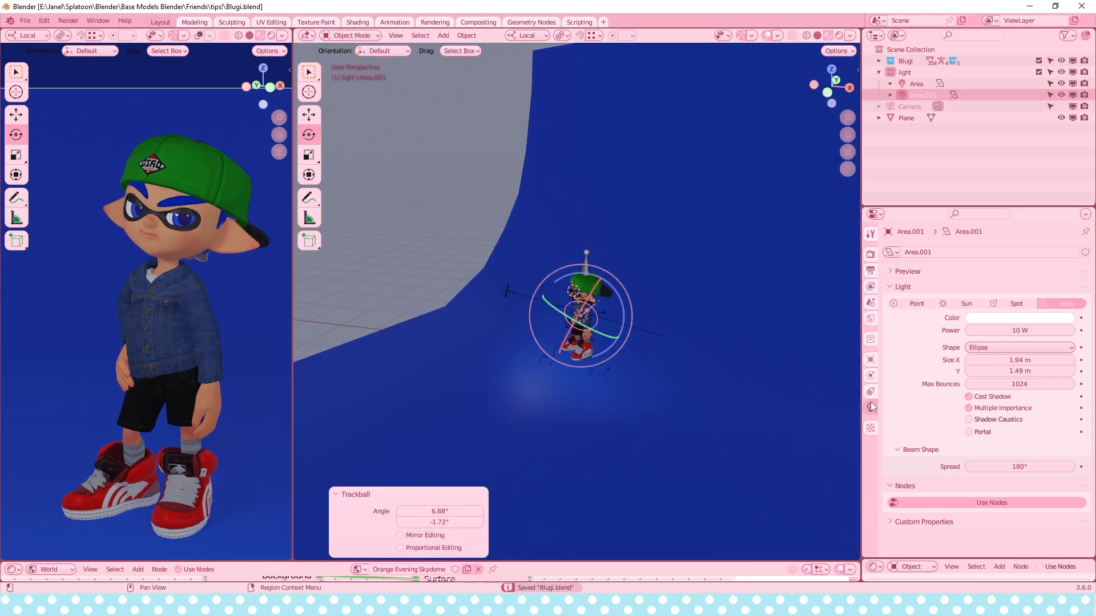
Switch the camera viewport to rendered shading and set the first area light's power to 16.7 W.
{"action": "left_click", "coordinate": [870, 254]}
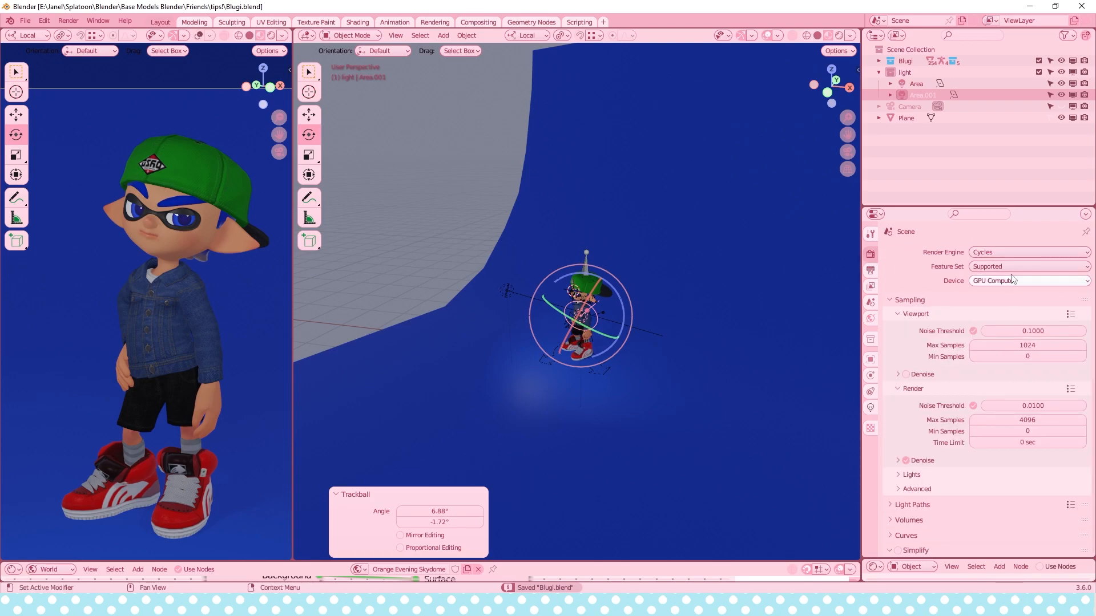
{"action": "left_click", "coordinate": [282, 36]}
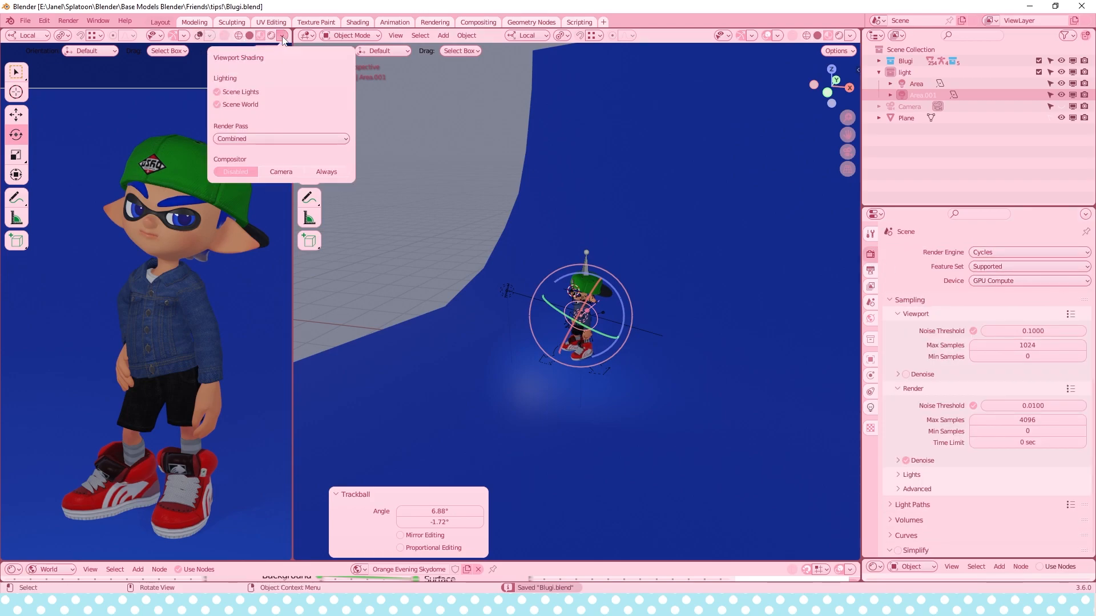
{"action": "left_click", "coordinate": [272, 36]}
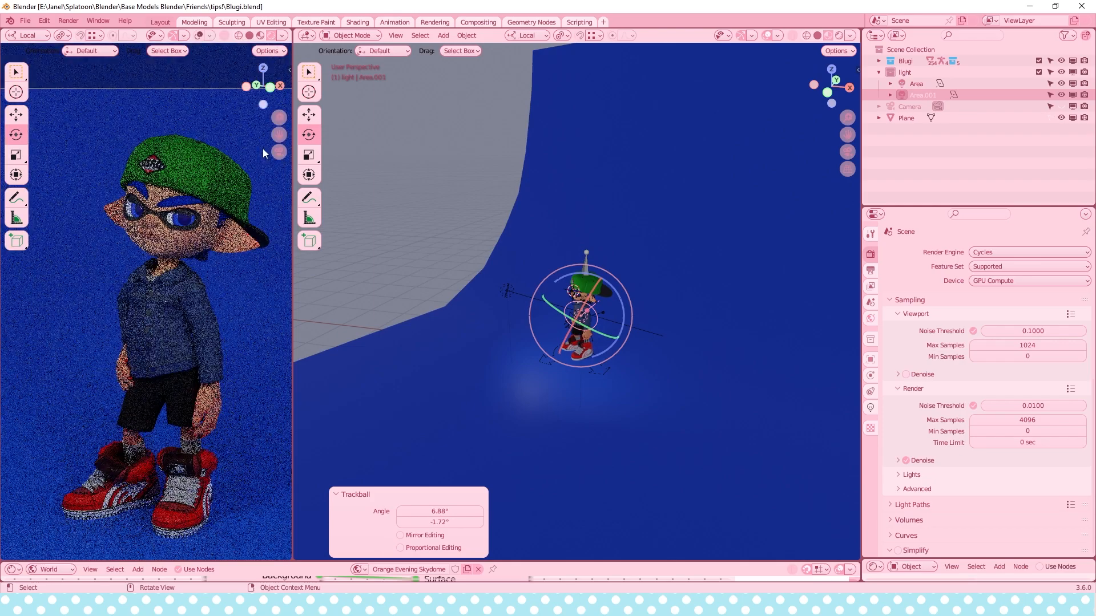
{"action": "middle_click_drag", "start_coordinate": [622, 318], "coordinate": [651, 312]}
{"action": "left_click", "coordinate": [517, 294]}
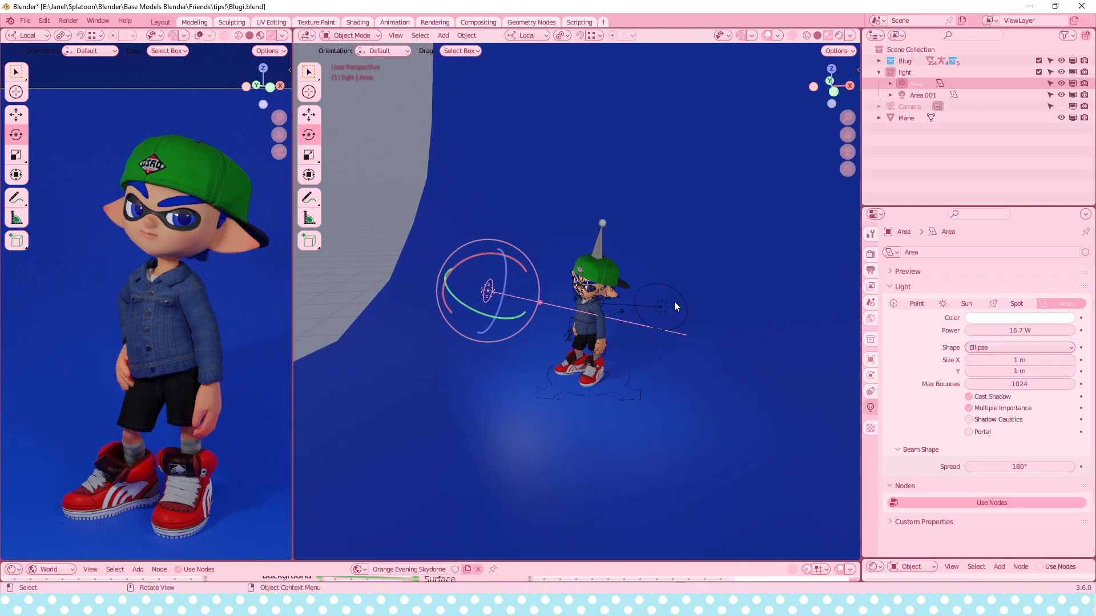
Duplicate the second area light and place the copy higher up, above and behind the character.
{"action": "left_click", "coordinate": [665, 303]}
{"action": "middle_click_drag", "start_coordinate": [664, 303], "coordinate": [620, 380], "text": "shift"}
{"action": "key", "text": "shift+d"}
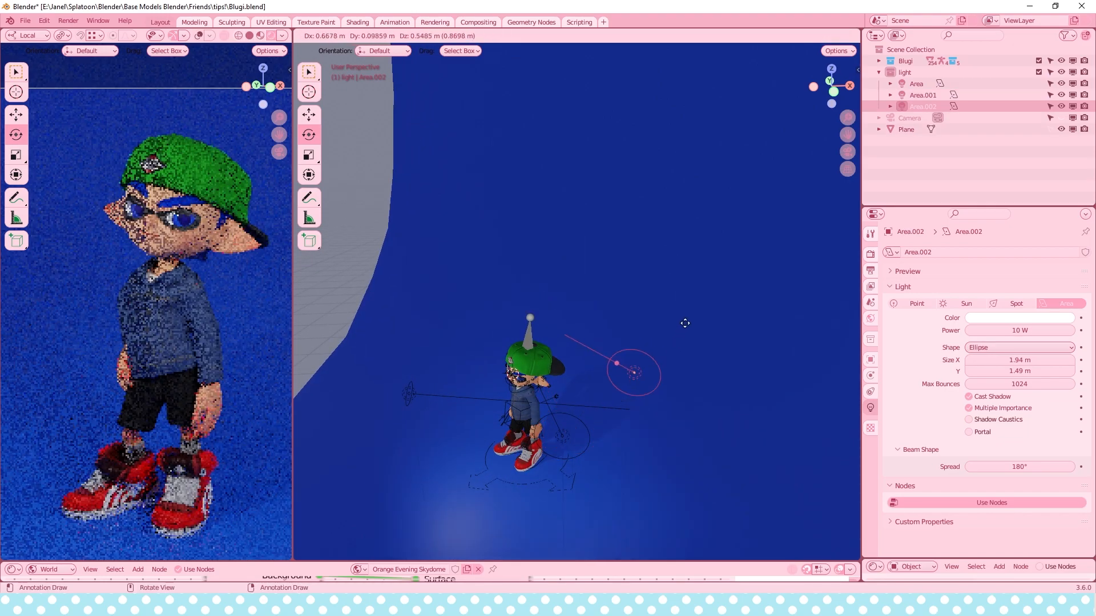
{"action": "left_click", "coordinate": [722, 225]}
Adjust the copied light's placement, resize it to about 1.94 m by 2.04 m and set its power to 32.3 W.
{"action": "scroll", "coordinate": [716, 244], "scroll_direction": "up", "scroll_amount": 2}
{"action": "scroll", "coordinate": [715, 244], "scroll_direction": "up", "scroll_amount": 1}
{"action": "middle_click_drag", "start_coordinate": [693, 254], "coordinate": [643, 301], "text": "shift"}
{"action": "left_click_drag", "start_coordinate": [711, 272], "coordinate": [724, 257]}
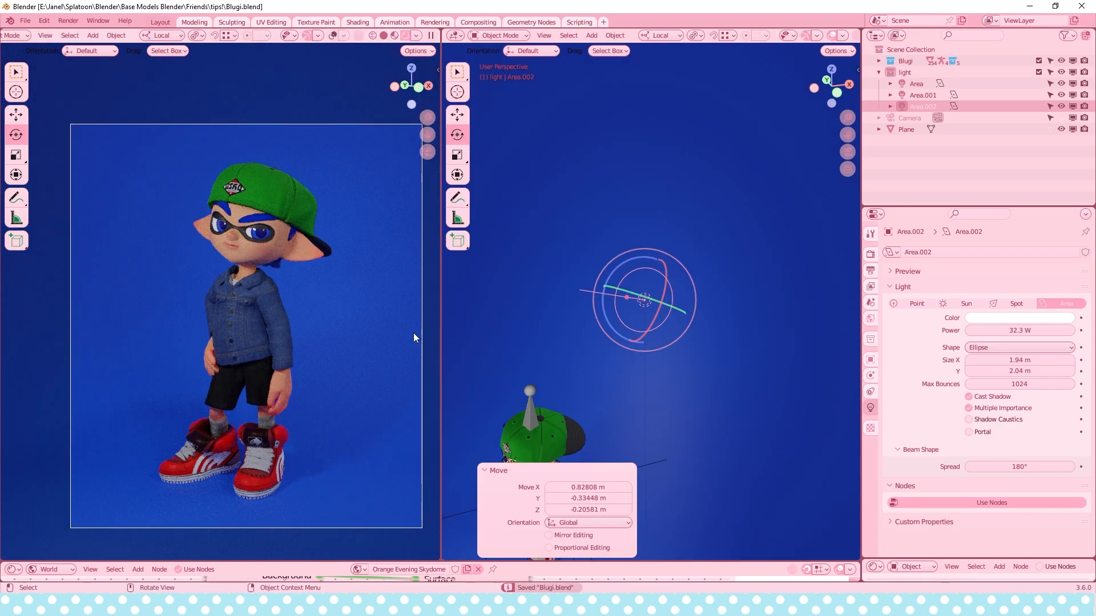
Set the scene's color management exposure to 0.097 in the render settings.
{"action": "left_click", "coordinate": [871, 253]}
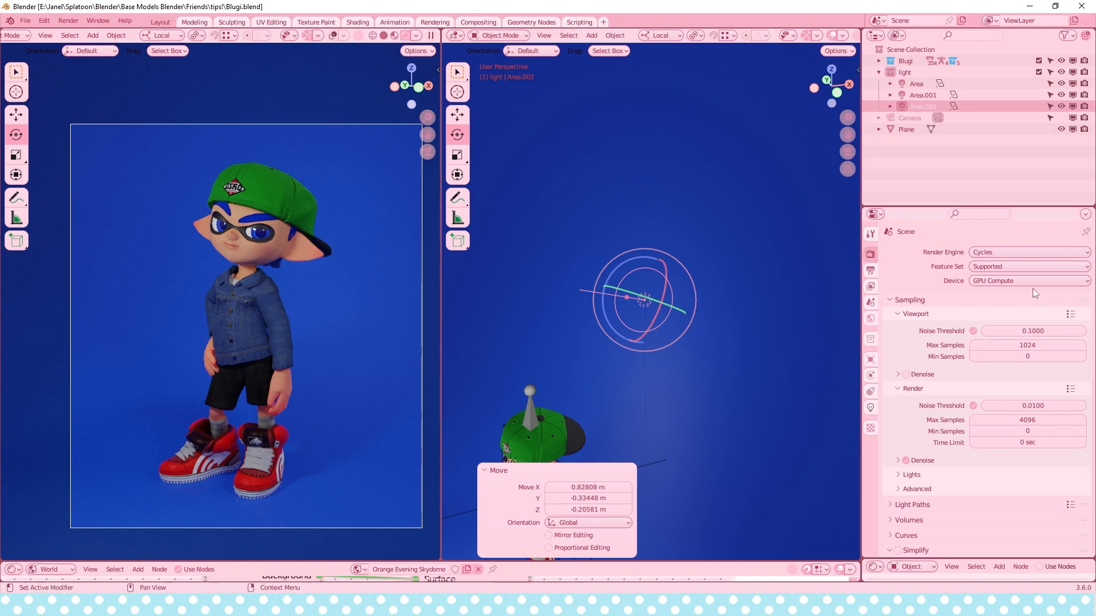
{"action": "left_click", "coordinate": [870, 269]}
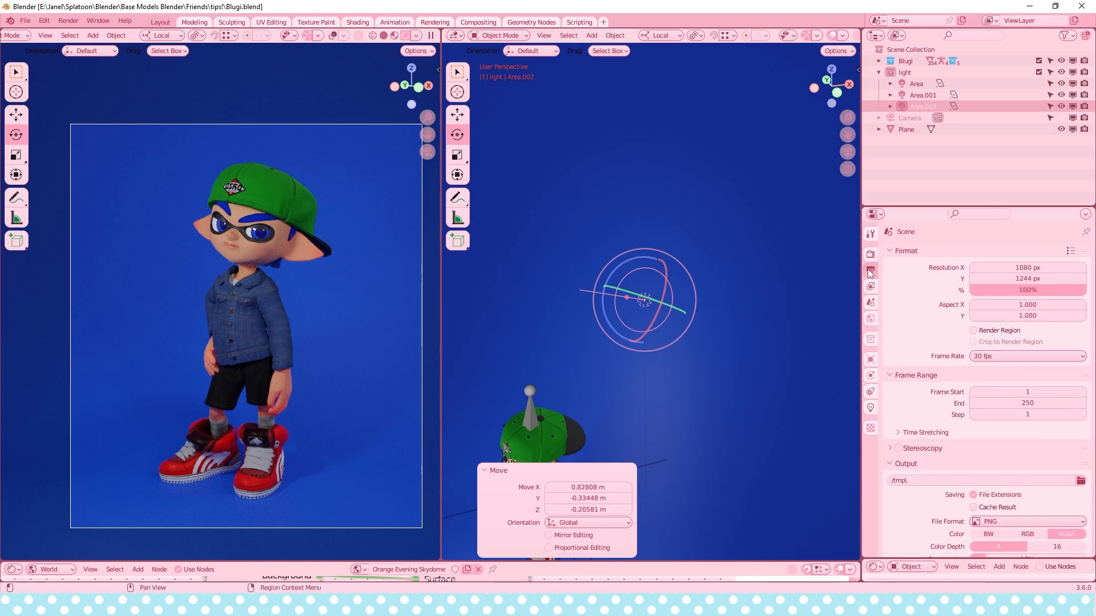
{"action": "scroll", "coordinate": [954, 381], "scroll_direction": "down", "scroll_amount": 4}
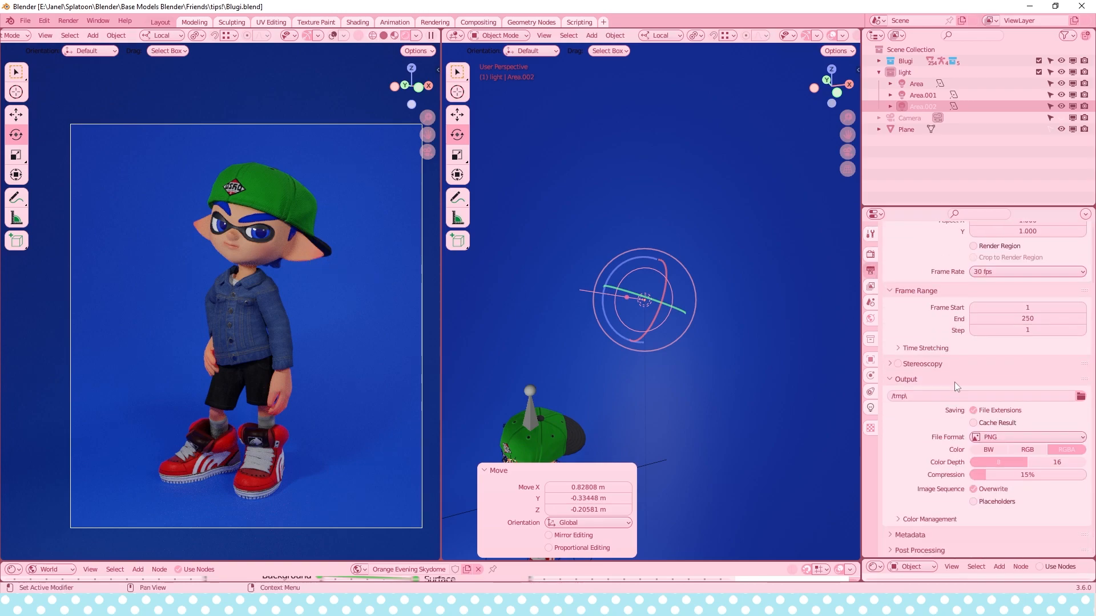
{"action": "left_click", "coordinate": [870, 254]}
{"action": "scroll", "coordinate": [920, 420], "scroll_direction": "down", "scroll_amount": 10}
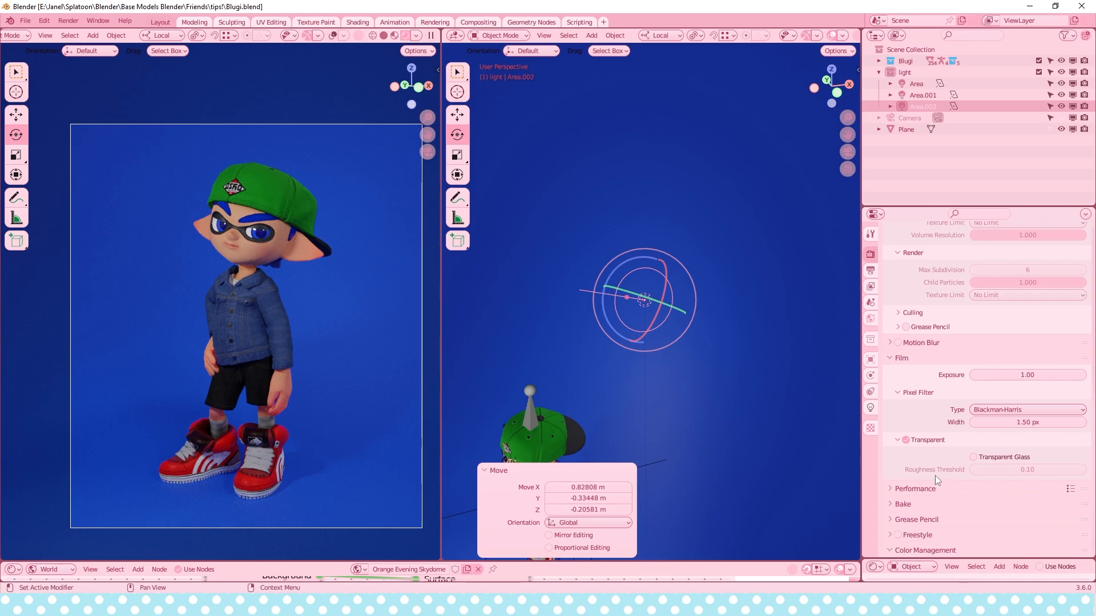
{"action": "left_click", "coordinate": [905, 549]}
{"action": "scroll", "coordinate": [911, 517], "scroll_direction": "down", "scroll_amount": 4}
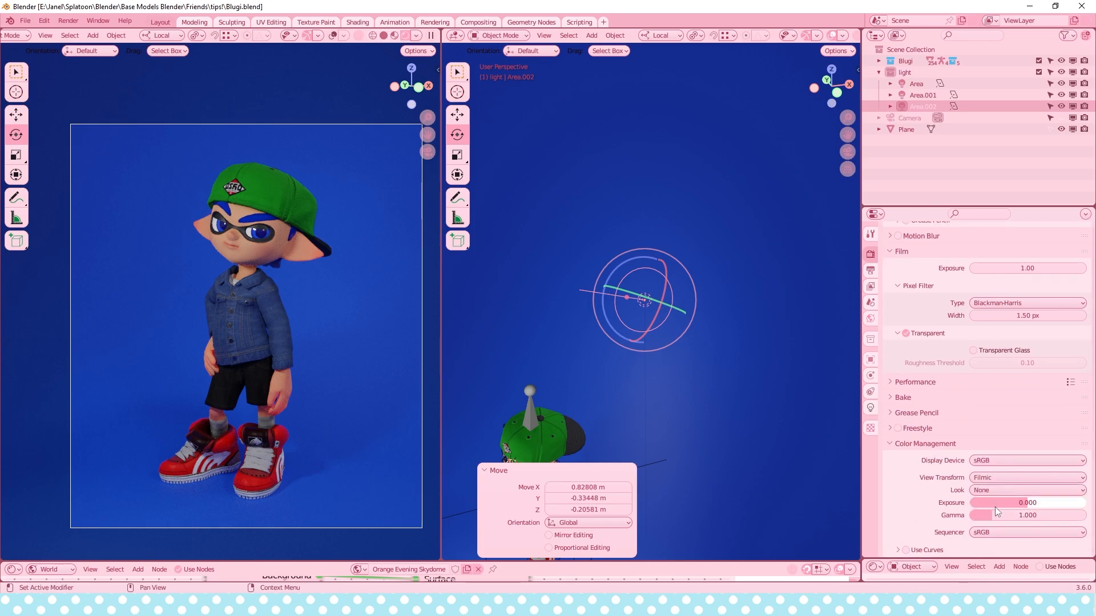
{"action": "mouse_move", "coordinate": [1021, 506]}
{"action": "left_mouse_down"}
{"action": "mouse_move", "coordinate": [1044, 507]}
{"action": "mouse_move", "coordinate": [1007, 506]}
{"action": "mouse_move", "coordinate": [1028, 506]}
{"action": "mouse_move", "coordinate": [1007, 516]}
{"action": "left_mouse_up"}
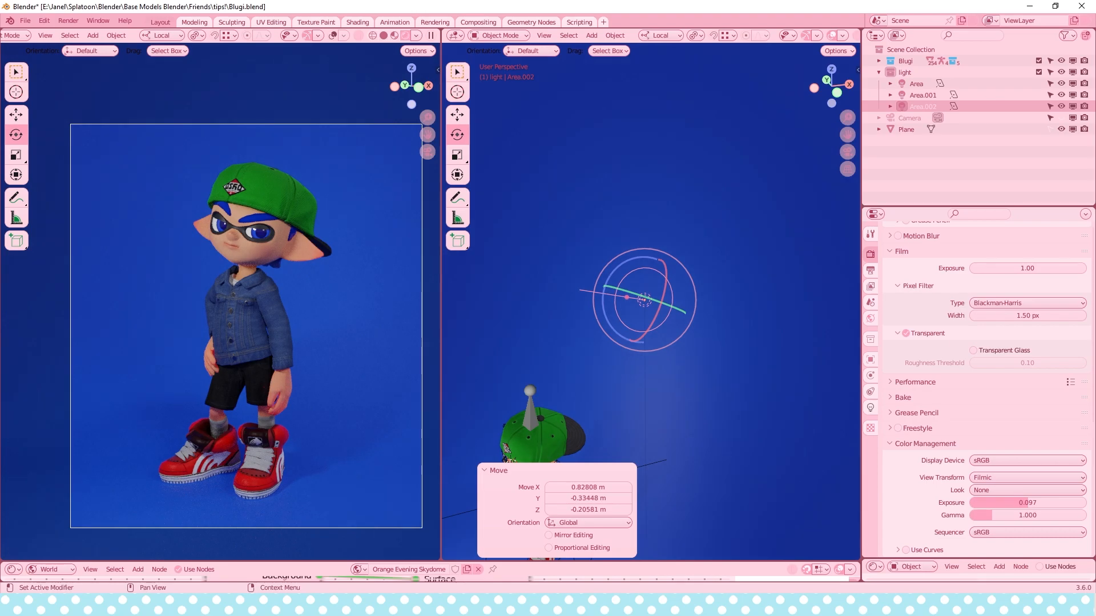
Duplicate the third area light and place the copy lower down, close behind the character.
{"action": "middle_click_drag", "start_coordinate": [625, 404], "coordinate": [755, 174], "text": "shift"}
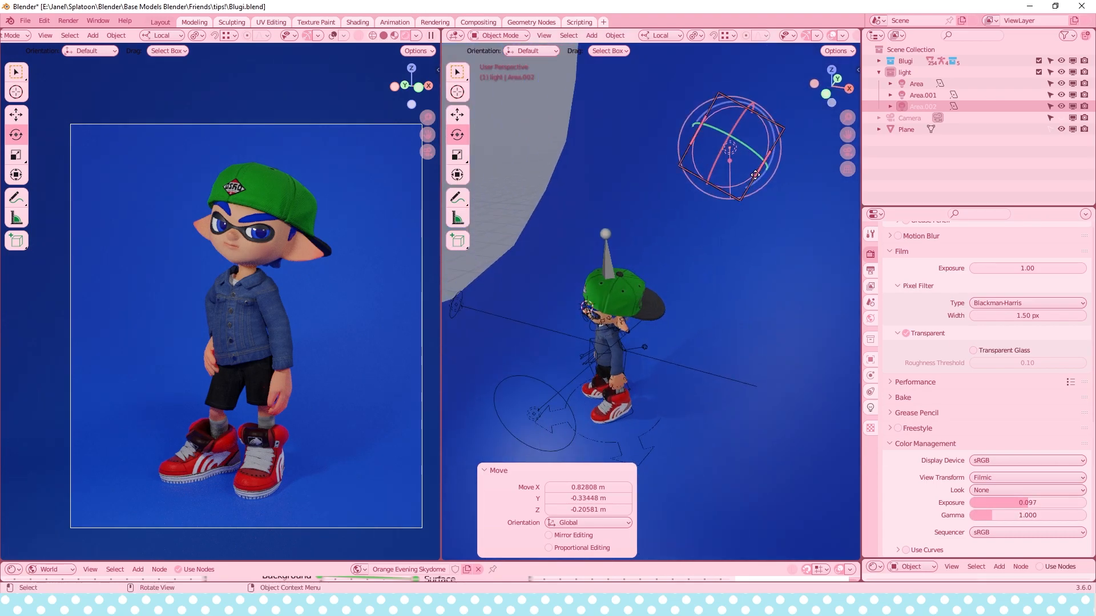
{"action": "key", "text": "shift+d"}
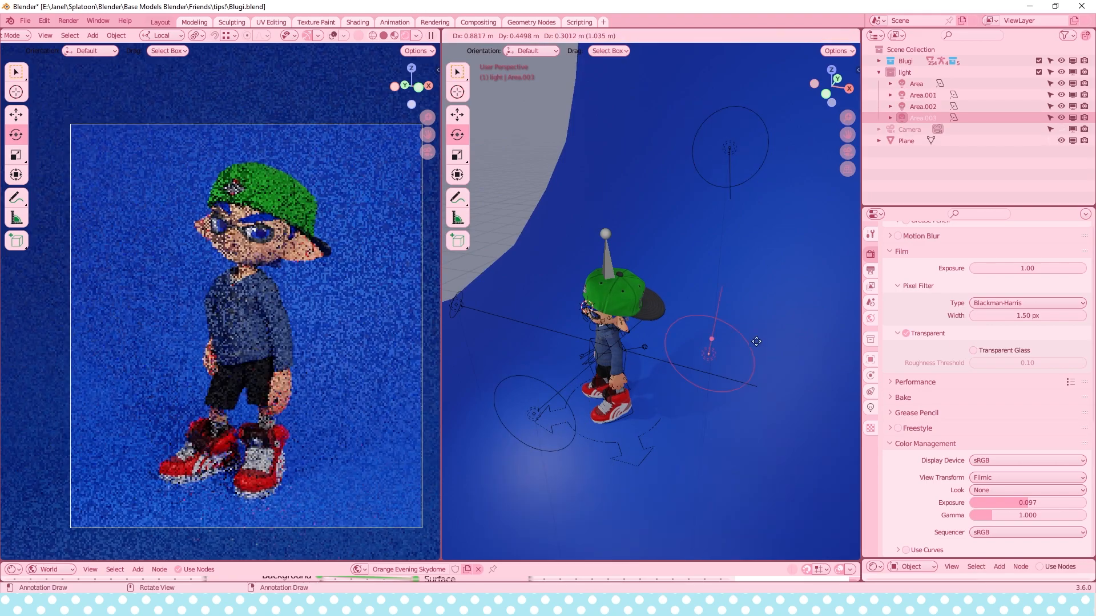
{"action": "left_click", "coordinate": [759, 343]}
{"action": "middle_click_drag", "start_coordinate": [759, 343], "coordinate": [611, 253]}
{"action": "left_click_drag", "start_coordinate": [611, 253], "coordinate": [615, 256]}
{"action": "middle_click_drag", "start_coordinate": [615, 256], "coordinate": [516, 273]}
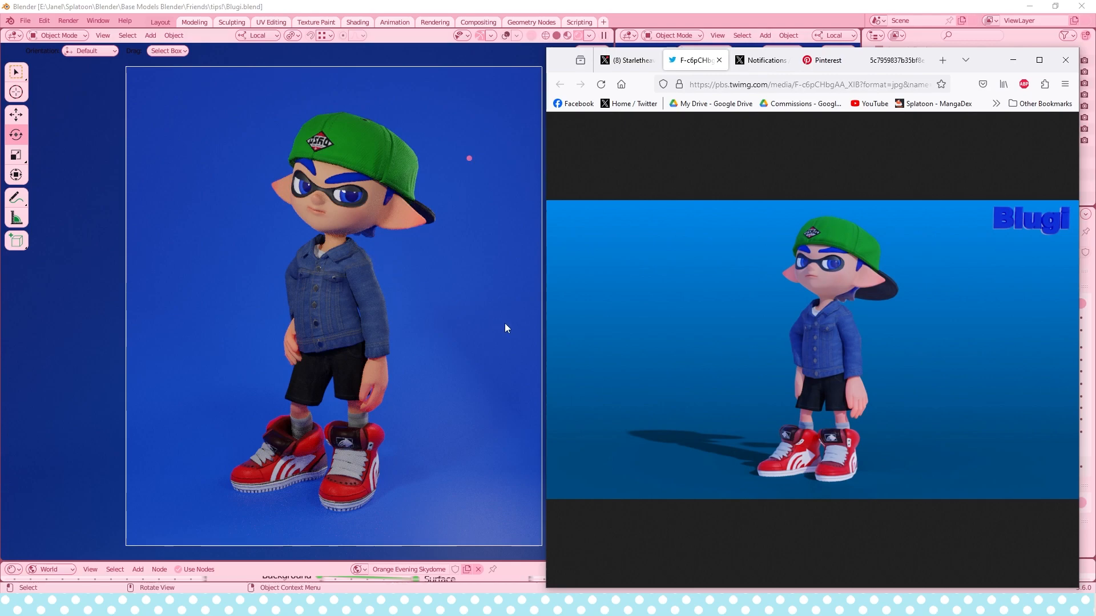
Switch to Photoshop, add a new layer over the side-by-side screenshot and set up a 4 px brush in red ff0000.
{"action": "left_click", "coordinate": [543, 44]}
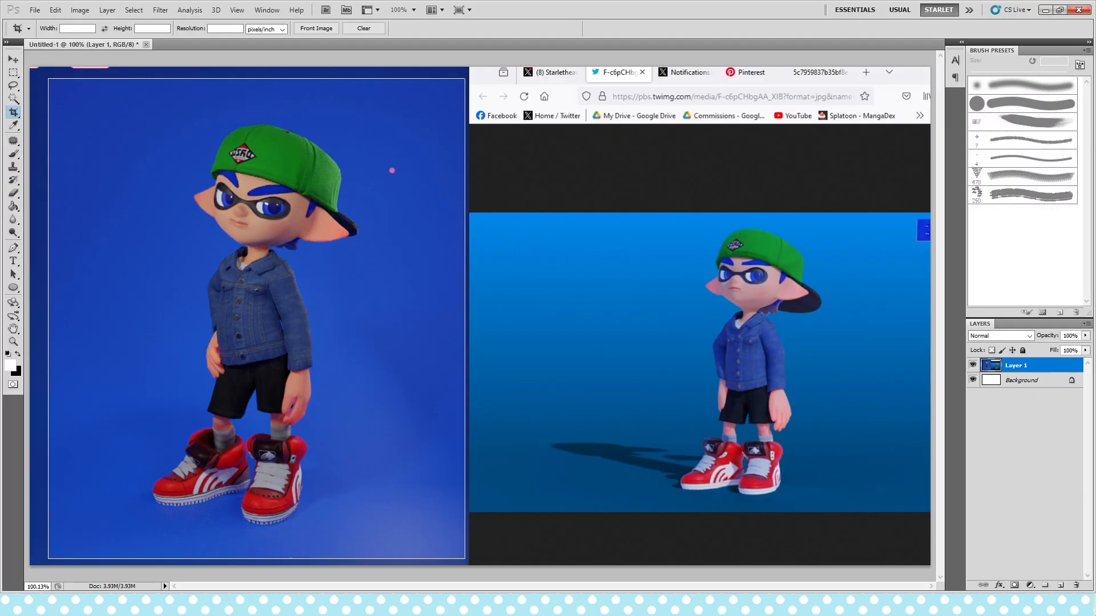
{"action": "left_click", "coordinate": [1060, 585]}
{"action": "key", "text": "b"}
{"action": "left_click", "coordinate": [1016, 160]}
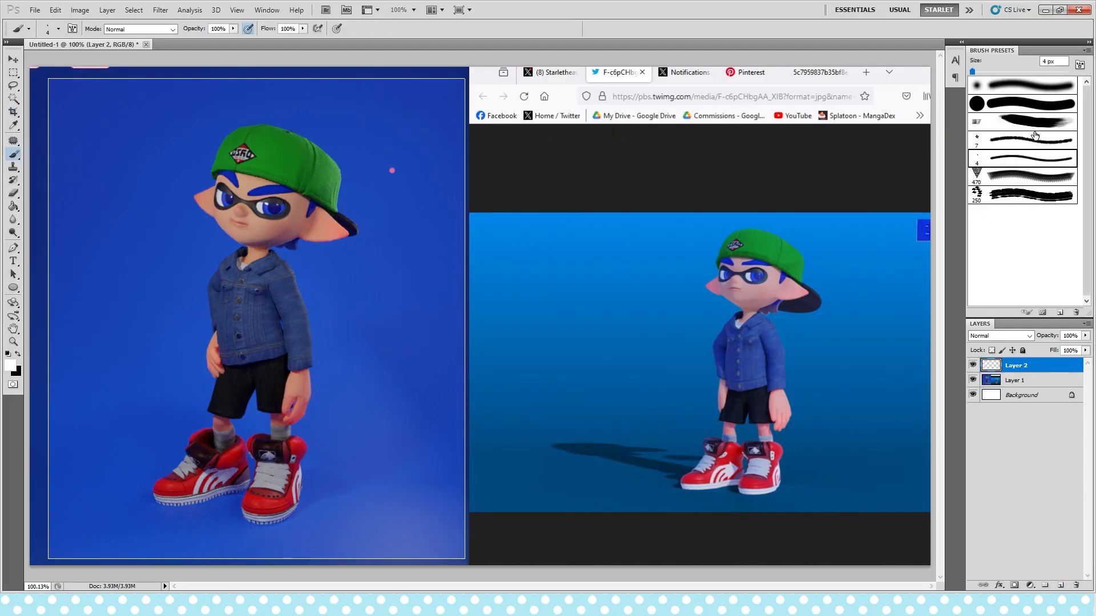
{"action": "left_click", "coordinate": [11, 365]}
{"action": "left_click", "coordinate": [725, 194]}
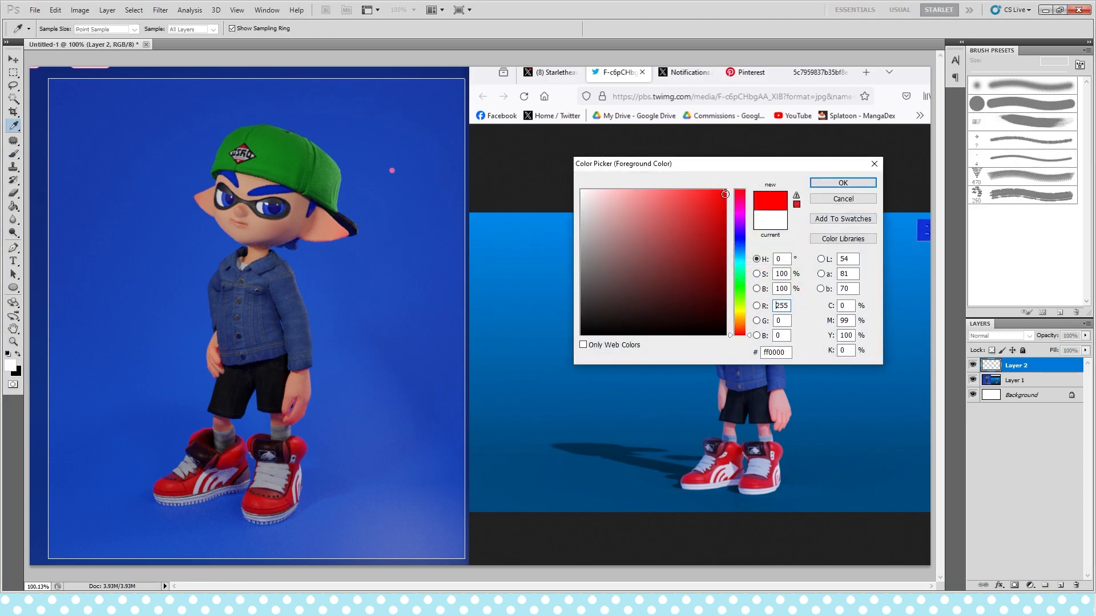
{"action": "key", "text": "Return"}
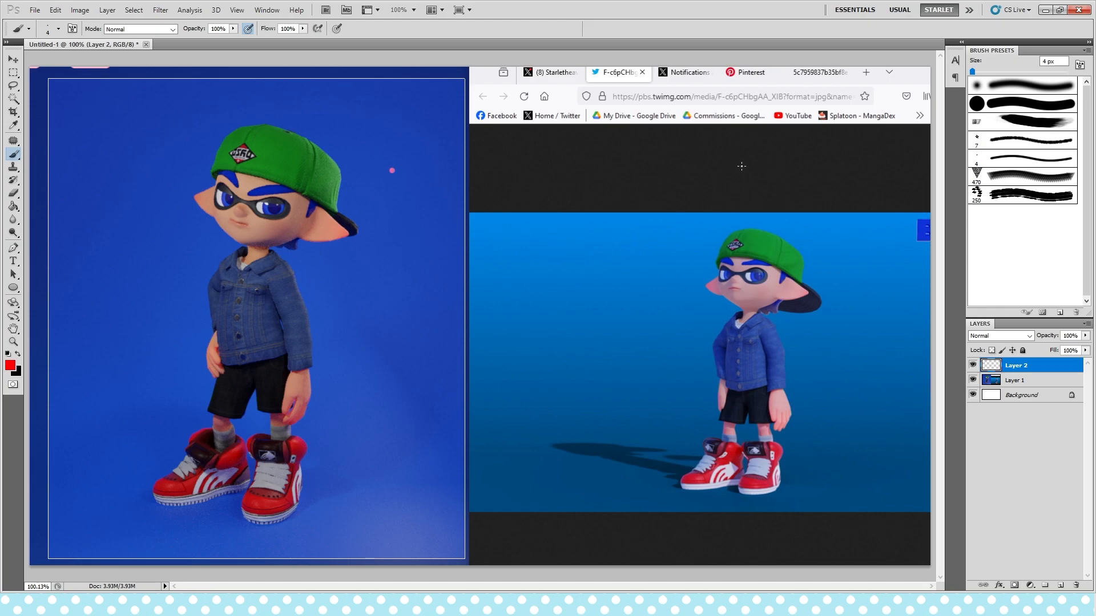
Draw a straight center line down the older render's body and a curved line of action through the new render's pose.
{"action": "left_click_drag", "start_coordinate": [743, 261], "coordinate": [742, 357]}
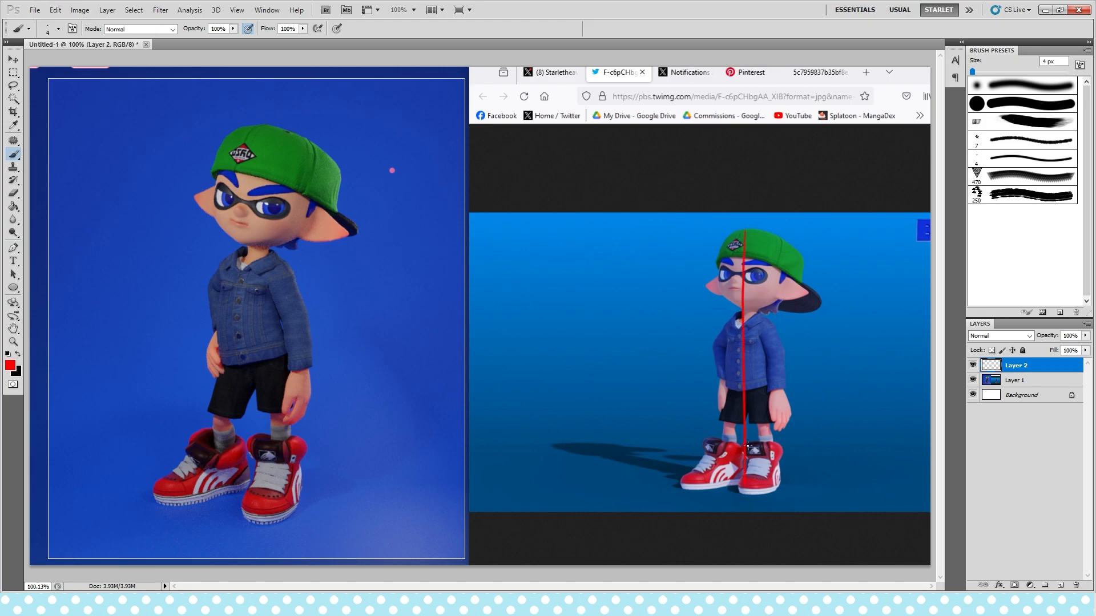
{"action": "mouse_move", "coordinate": [291, 124]}
{"action": "left_mouse_down"}
{"action": "mouse_move", "coordinate": [243, 220]}
{"action": "mouse_move", "coordinate": [243, 431]}
{"action": "left_mouse_up"}
{"action": "key", "text": "ctrl+z"}
{"action": "mouse_move", "coordinate": [301, 117]}
{"action": "left_mouse_down"}
{"action": "mouse_move", "coordinate": [255, 197]}
{"action": "mouse_move", "coordinate": [246, 453]}
{"action": "left_mouse_up"}
Sketch a dynamic gesture figure with curved torso, legs and a bent arm beside the new render's character.
{"action": "left_click_drag", "start_coordinate": [404, 247], "coordinate": [396, 250]}
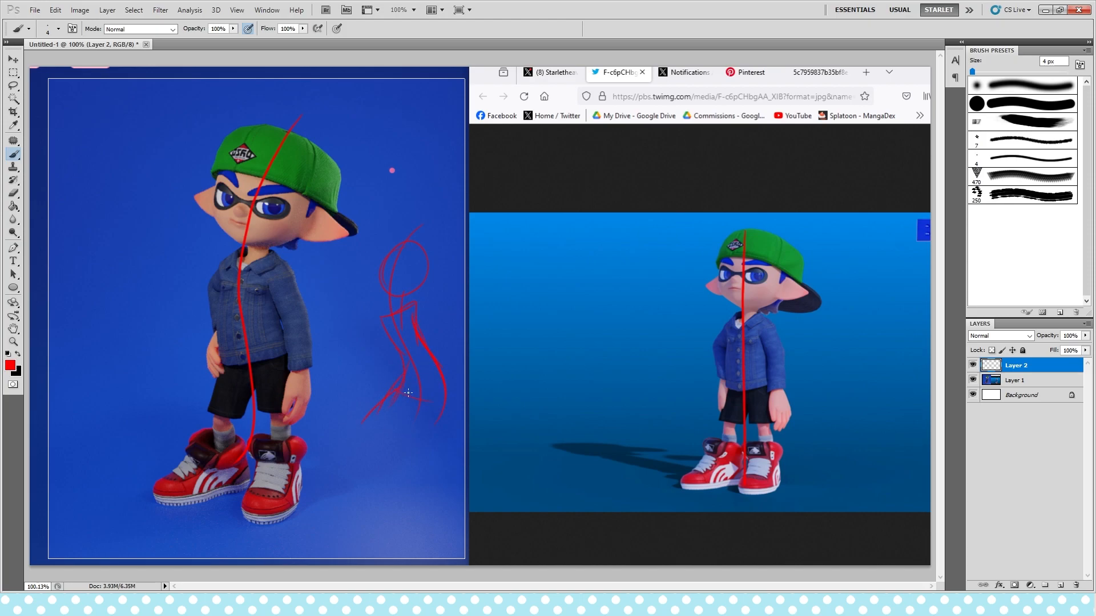
{"action": "left_click_drag", "start_coordinate": [419, 398], "coordinate": [429, 492]}
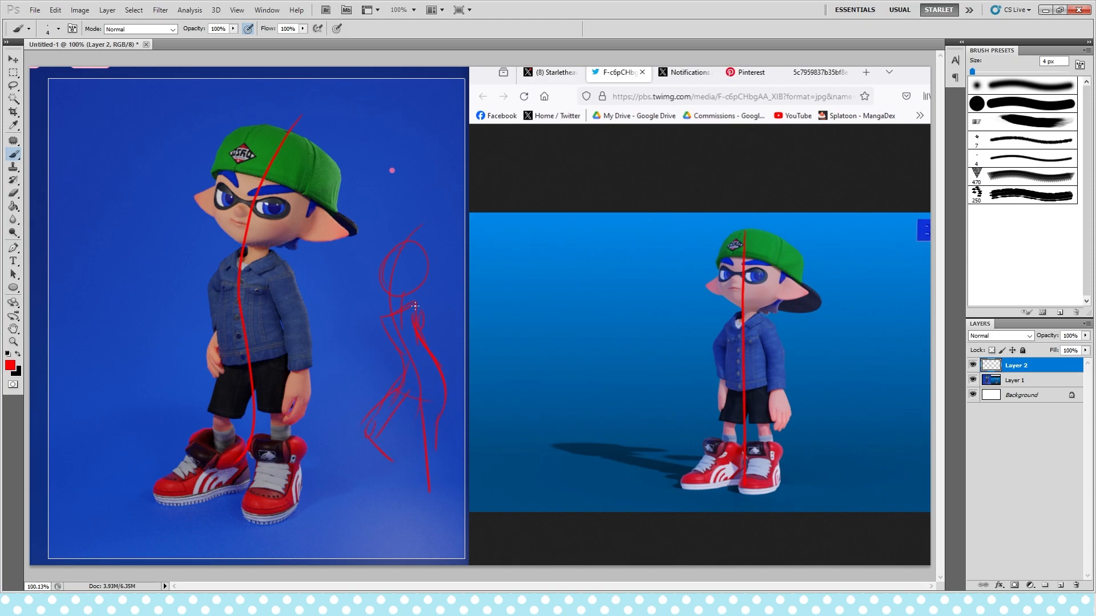
{"action": "left_click_drag", "start_coordinate": [466, 322], "coordinate": [447, 358]}
Sketch a stiff, upright stick figure beside the older render and mark the shoulder and hip tilt on the new render's torso.
{"action": "left_click_drag", "start_coordinate": [572, 260], "coordinate": [555, 328]}
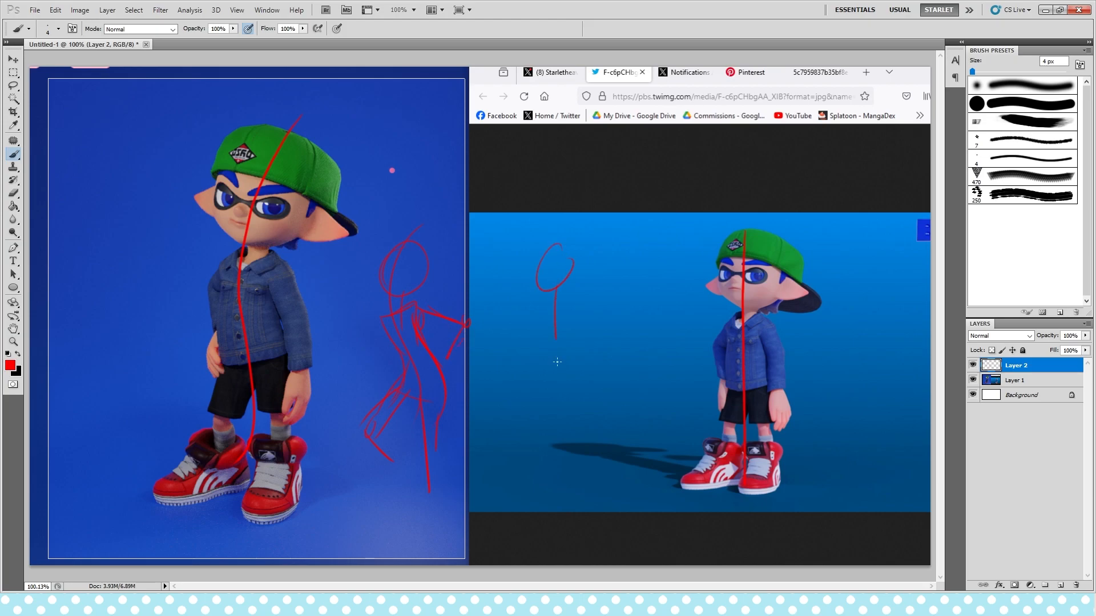
{"action": "left_click_drag", "start_coordinate": [549, 290], "coordinate": [550, 353]}
{"action": "key", "text": "ctrl+alt+z"}
{"action": "key", "text": "ctrl+alt+z"}
{"action": "left_click_drag", "start_coordinate": [559, 214], "coordinate": [550, 448]}
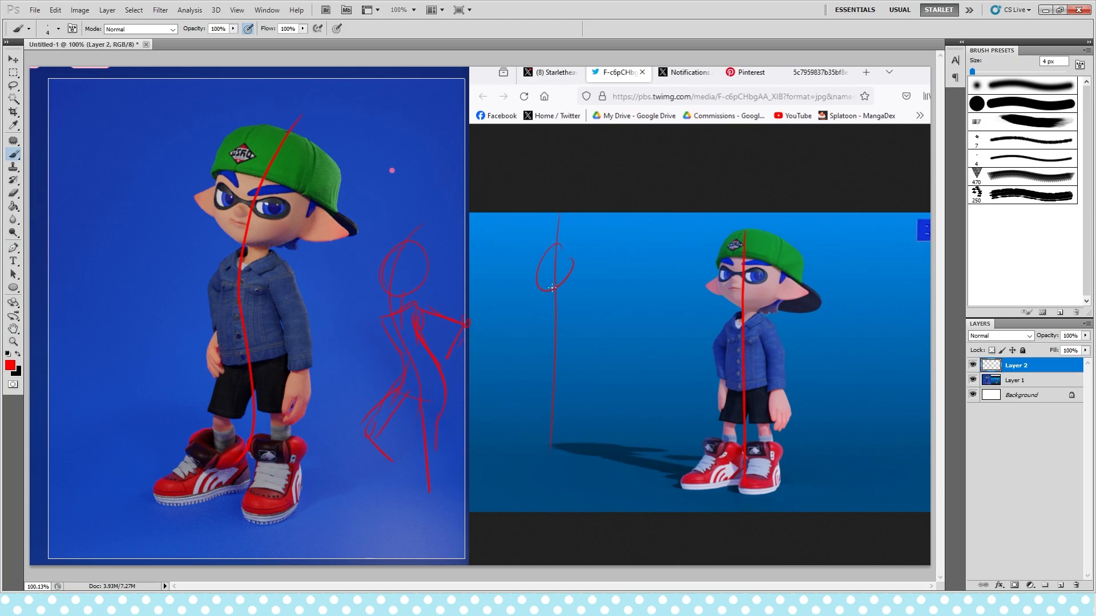
{"action": "mouse_move", "coordinate": [569, 295]}
{"action": "left_mouse_down"}
{"action": "mouse_move", "coordinate": [546, 361]}
{"action": "mouse_move", "coordinate": [558, 344]}
{"action": "mouse_move", "coordinate": [576, 429]}
{"action": "mouse_move", "coordinate": [601, 387]}
{"action": "left_mouse_up"}
{"action": "left_click_drag", "start_coordinate": [579, 320], "coordinate": [595, 374]}
{"action": "left_click_drag", "start_coordinate": [538, 305], "coordinate": [522, 377]}
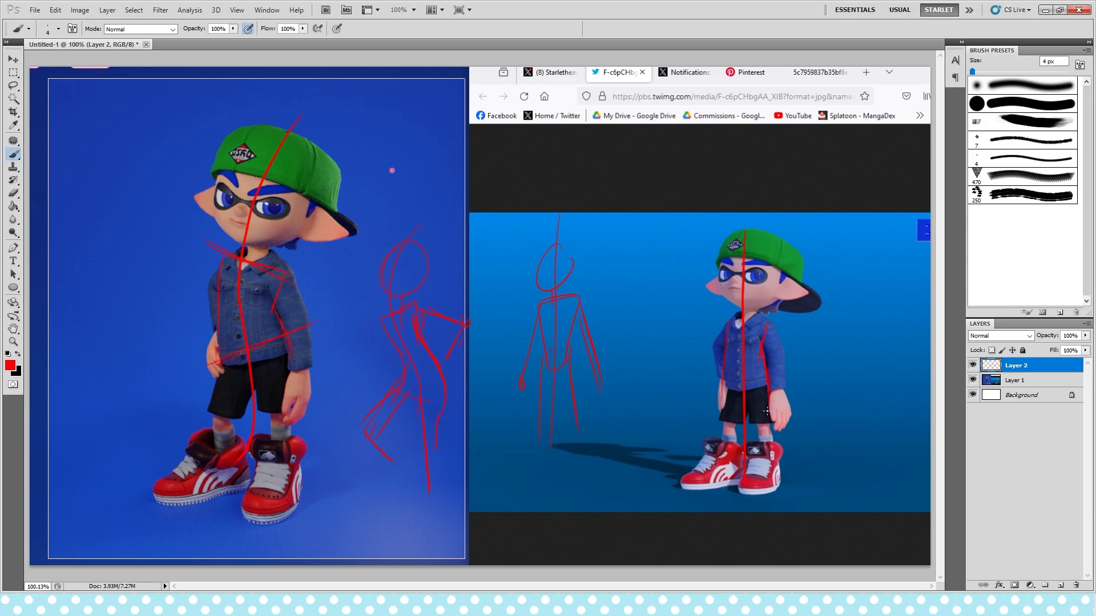
{"action": "left_click_drag", "start_coordinate": [184, 227], "coordinate": [325, 294]}
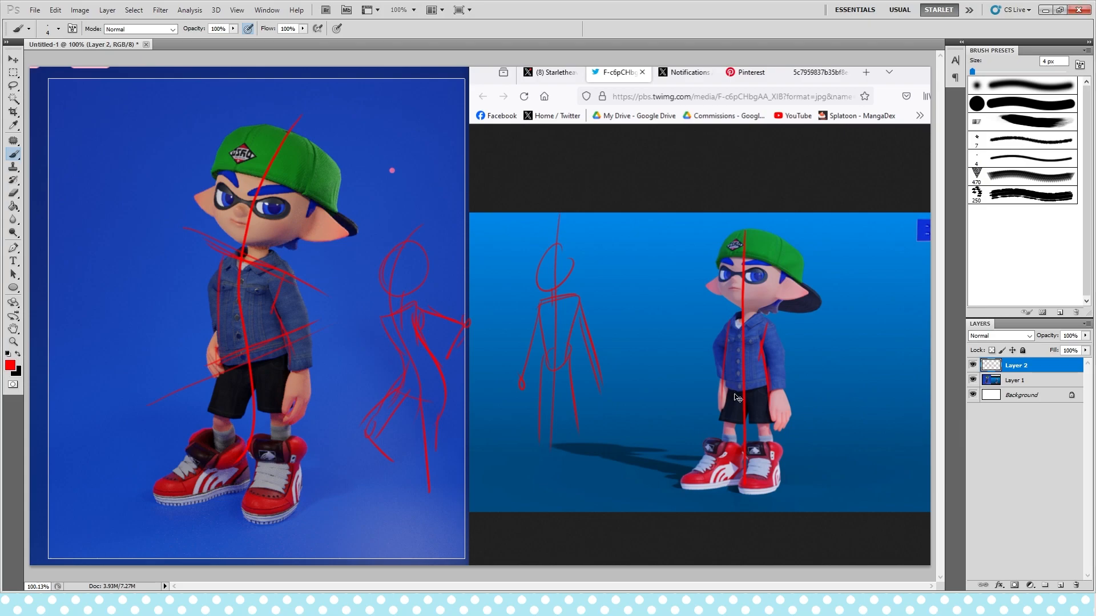
Hide the pose sketch layer, add a new layer and outline the older render's stiff hand beside the shorts in red.
{"action": "key", "text": "ctrl+plus"}
{"action": "left_click_drag", "start_coordinate": [822, 446], "coordinate": [520, 435]}
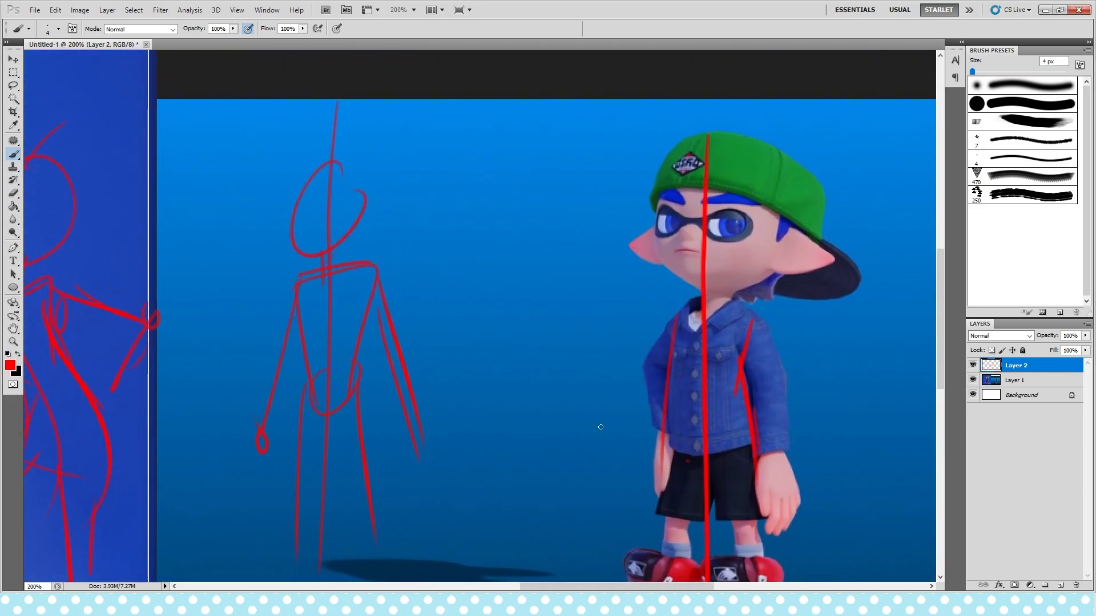
{"action": "left_click", "coordinate": [973, 365]}
{"action": "left_click", "coordinate": [1060, 584]}
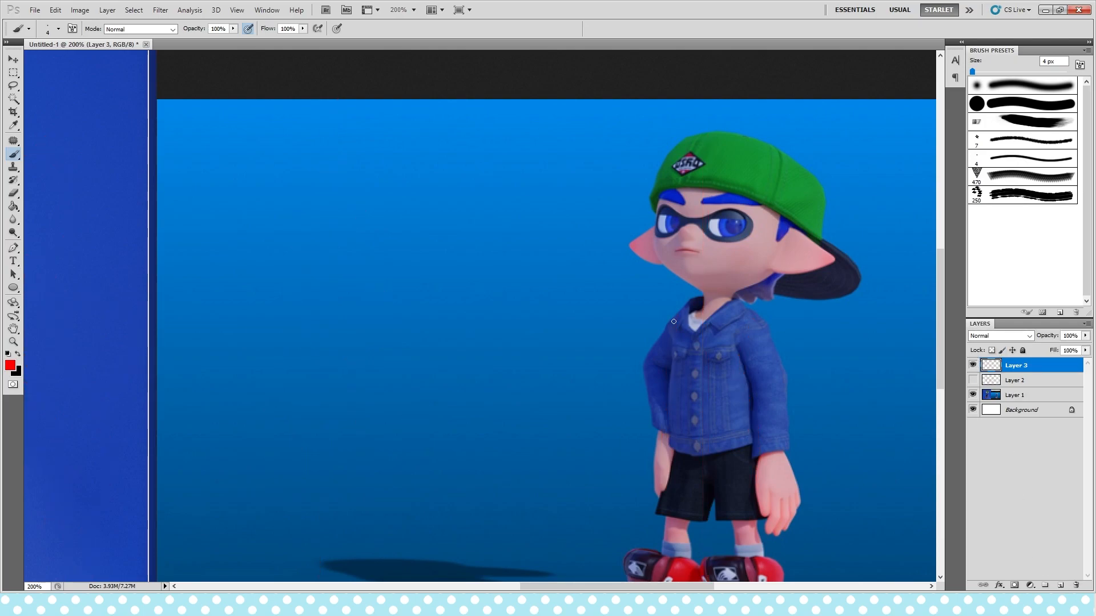
{"action": "left_click_drag", "start_coordinate": [672, 436], "coordinate": [668, 468]}
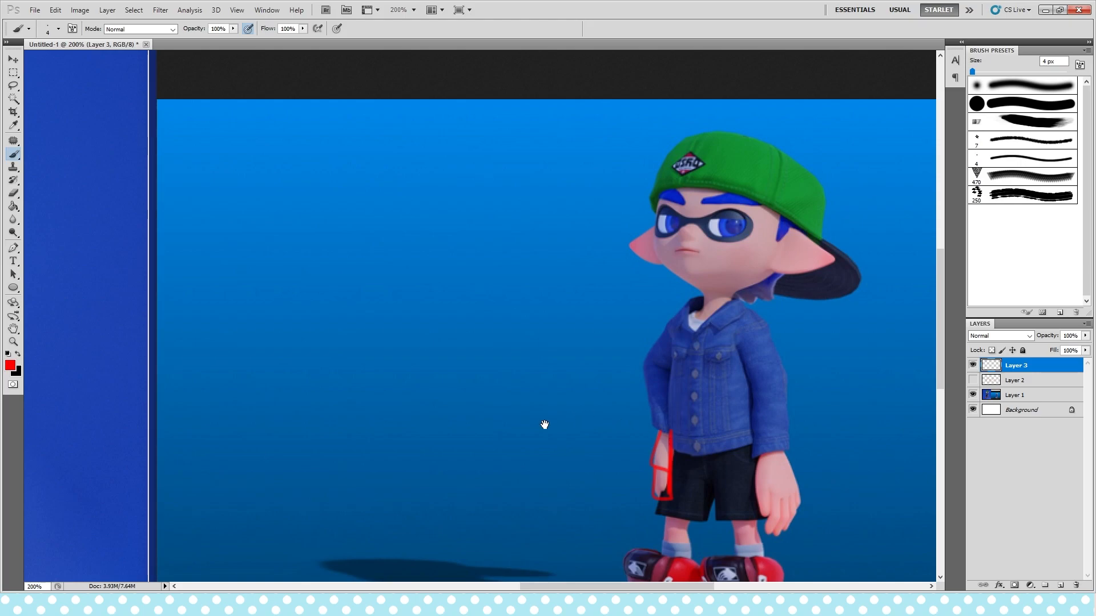
Trace the bent wrist and fingers of the new render's hand resting at the hip with a 3 px brush.
{"action": "left_click_drag", "start_coordinate": [547, 424], "coordinate": [658, 399]}
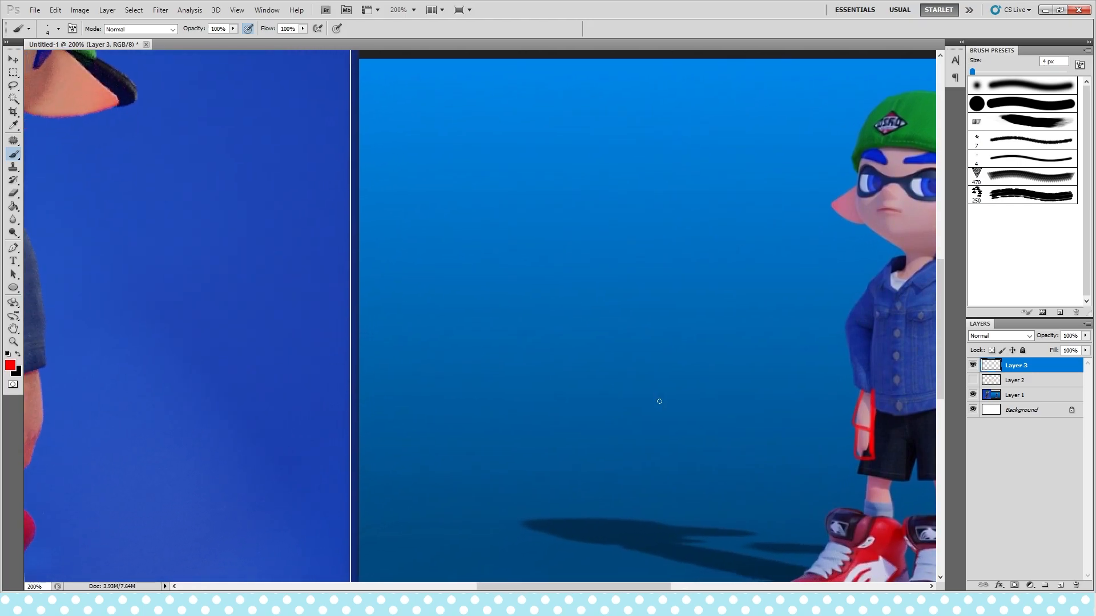
{"action": "left_click_drag", "start_coordinate": [204, 371], "coordinate": [644, 379]}
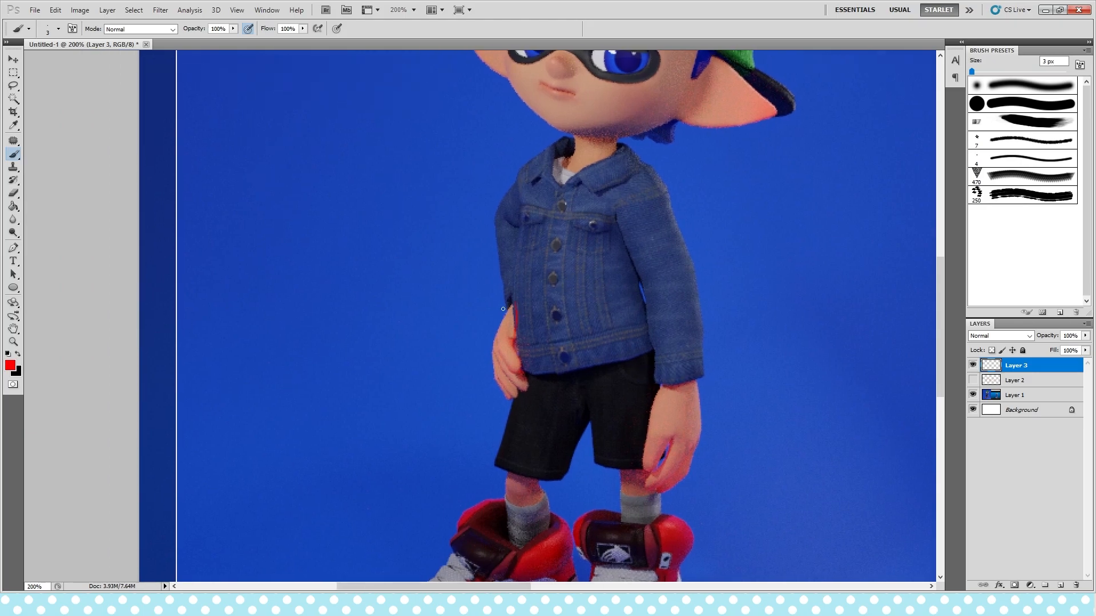
{"action": "mouse_move", "coordinate": [504, 340]}
{"action": "left_mouse_down"}
{"action": "mouse_move", "coordinate": [486, 376]}
{"action": "mouse_move", "coordinate": [513, 354]}
{"action": "left_mouse_up"}
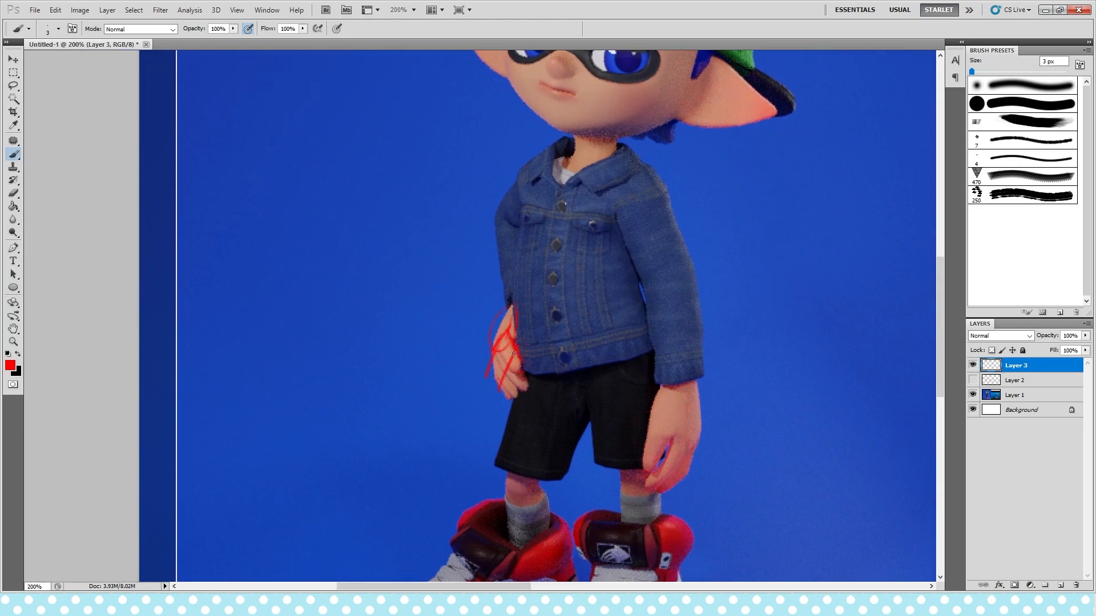
{"action": "left_click_drag", "start_coordinate": [514, 400], "coordinate": [510, 334]}
Sketch loose finger strokes beside the older render's hand and add guide lines around the new render's hand.
{"action": "mouse_move", "coordinate": [843, 463]}
{"action": "left_mouse_down"}
{"action": "mouse_move", "coordinate": [634, 433]}
{"action": "mouse_move", "coordinate": [525, 437]}
{"action": "left_mouse_up"}
{"action": "left_click_drag", "start_coordinate": [857, 314], "coordinate": [540, 286]}
{"action": "left_click_drag", "start_coordinate": [750, 306], "coordinate": [749, 303]}
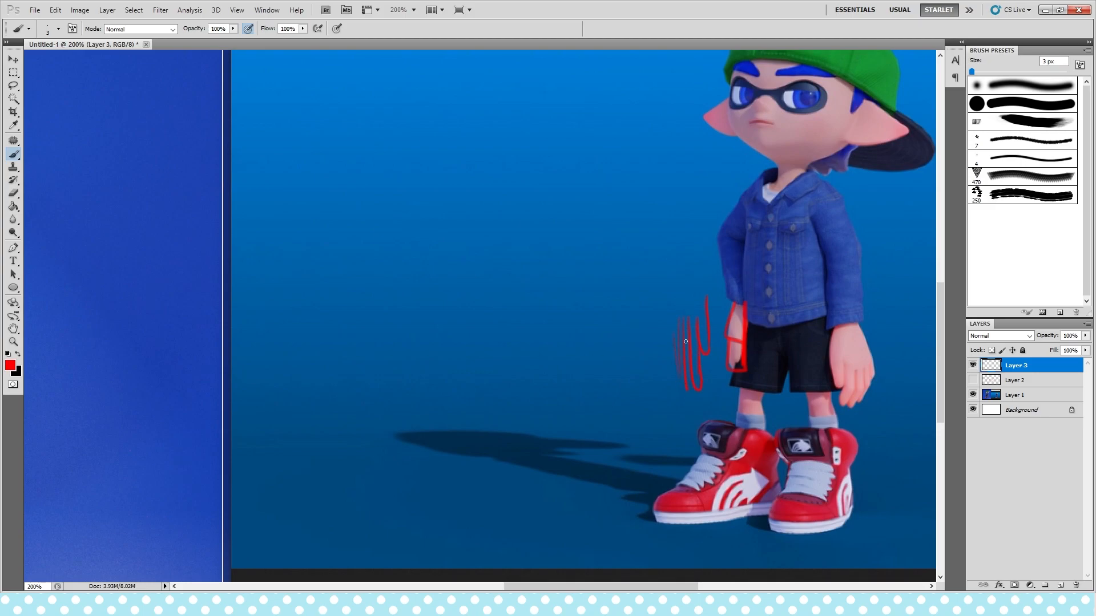
{"action": "left_click_drag", "start_coordinate": [349, 379], "coordinate": [717, 399]}
{"action": "mouse_move", "coordinate": [398, 251]}
{"action": "left_mouse_down"}
{"action": "mouse_move", "coordinate": [623, 246]}
{"action": "mouse_move", "coordinate": [566, 295]}
{"action": "left_mouse_up"}
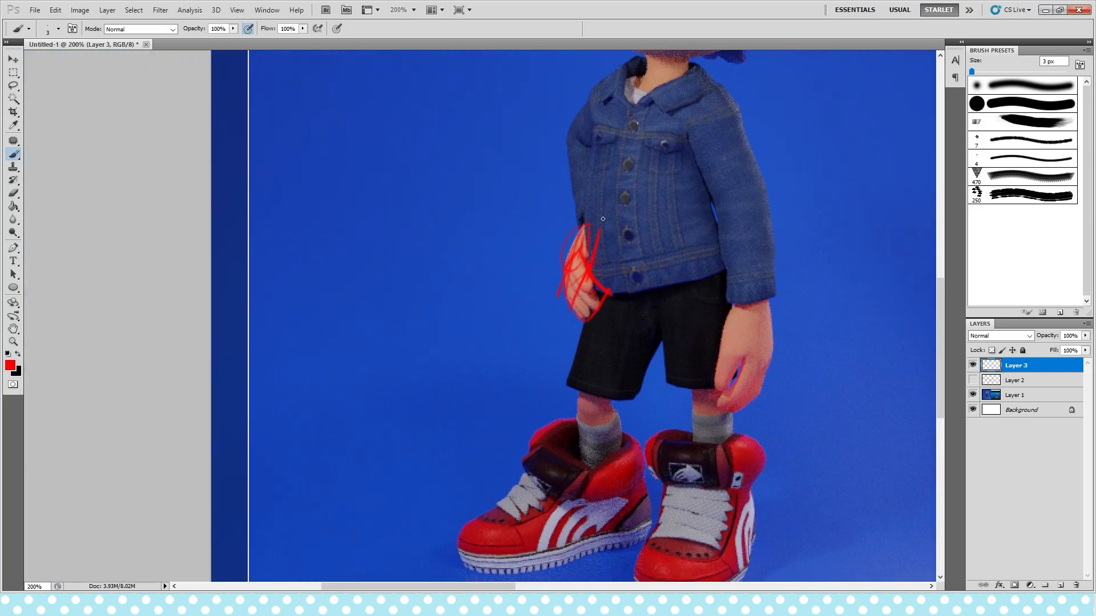
{"action": "key", "text": "ctrl+minus"}
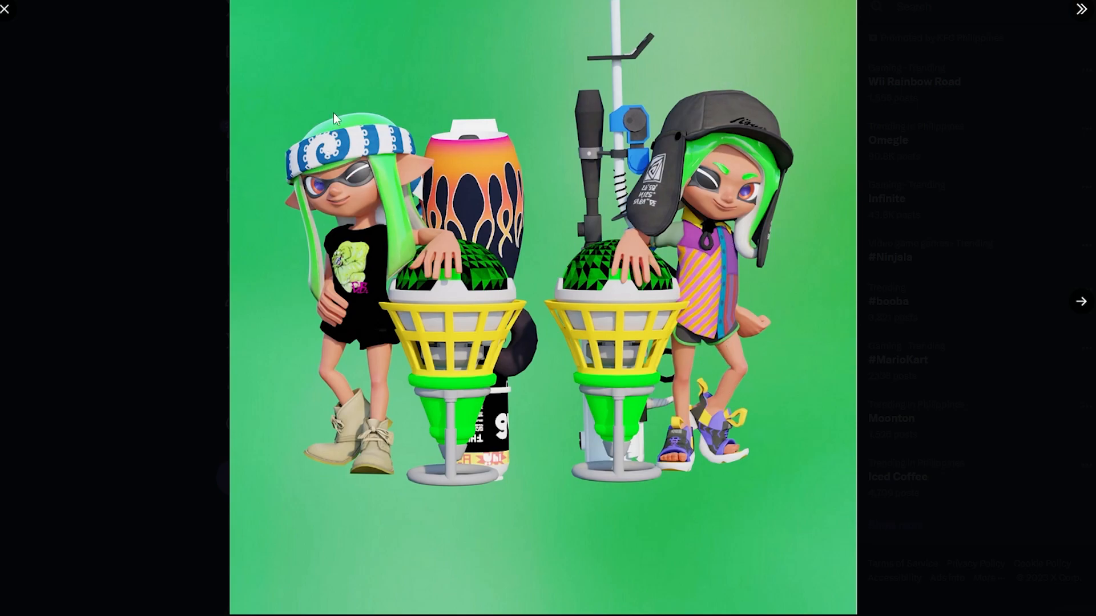
View the next image in the browser's photo post, and return to the green-background render of the two characters.
{"action": "left_click", "coordinate": [1081, 301]}
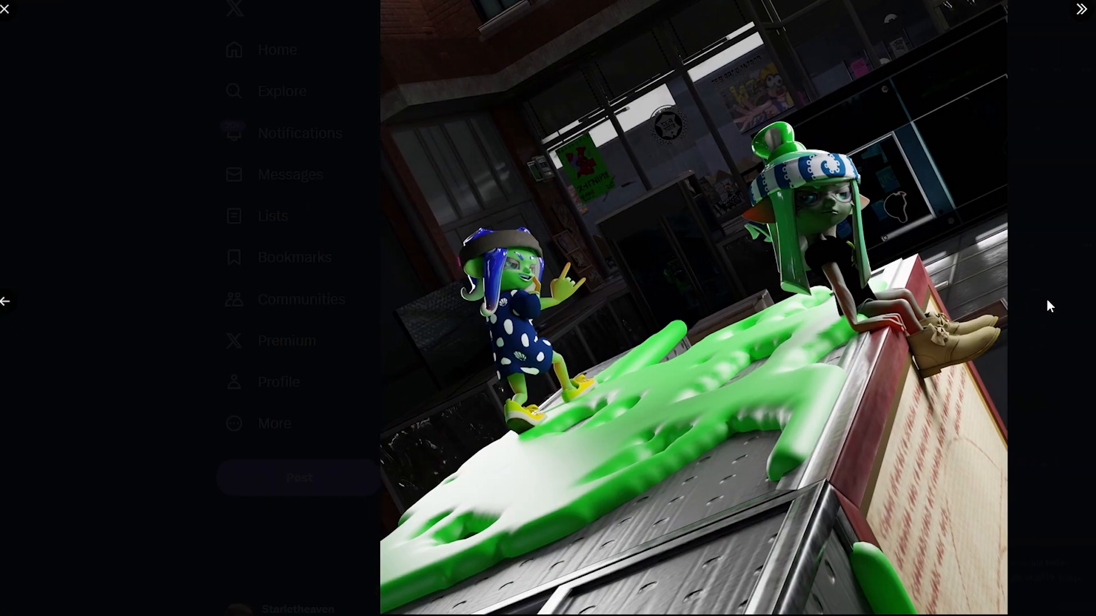
{"action": "left_click", "coordinate": [4, 303]}
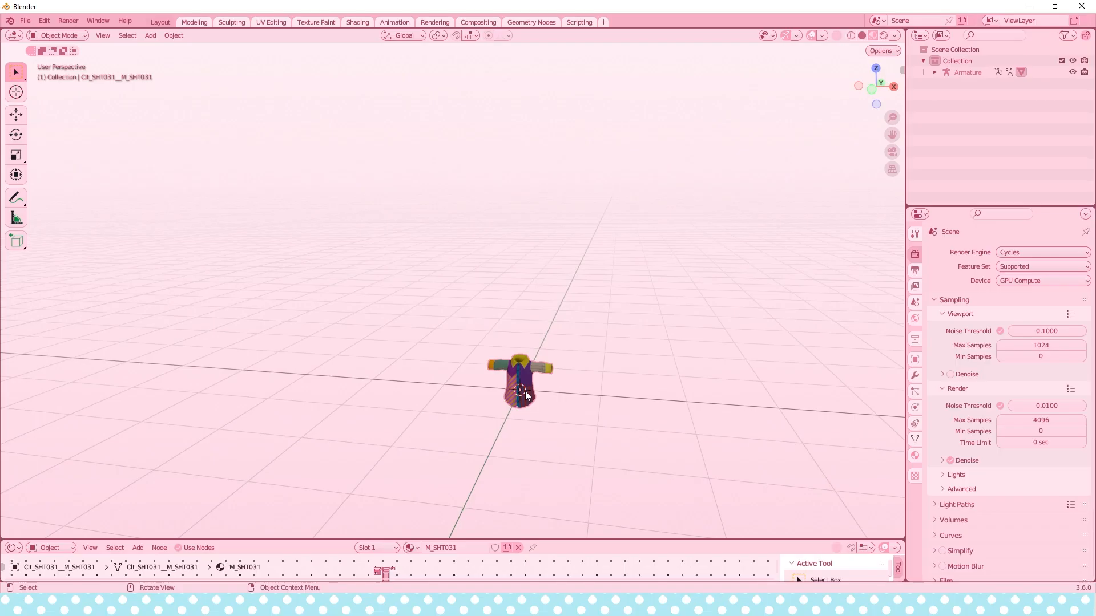
Examine the patchwork shirt model up close in Blender and compare it with the shirt in the green-background render.
{"action": "scroll", "coordinate": [525, 392], "scroll_direction": "up", "scroll_amount": 8}
{"action": "middle_click_drag", "start_coordinate": [518, 354], "coordinate": [554, 368]}
{"action": "scroll", "coordinate": [555, 368], "scroll_direction": "up", "scroll_amount": 3}
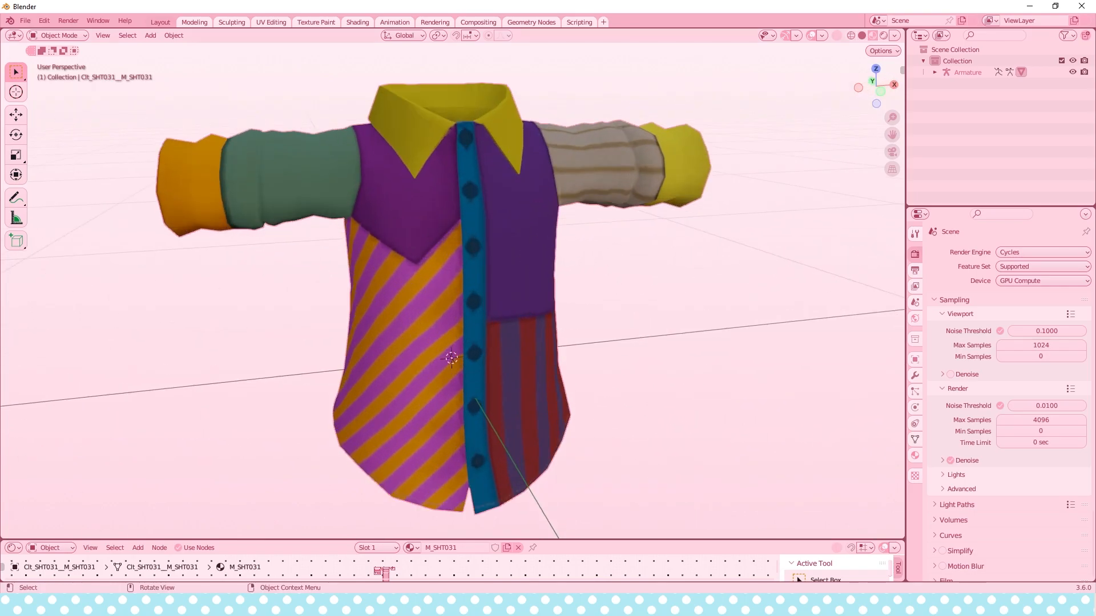
{"action": "key", "text": "alt+Tab"}
{"action": "left_click_drag", "start_coordinate": [461, 113], "coordinate": [418, 28]}
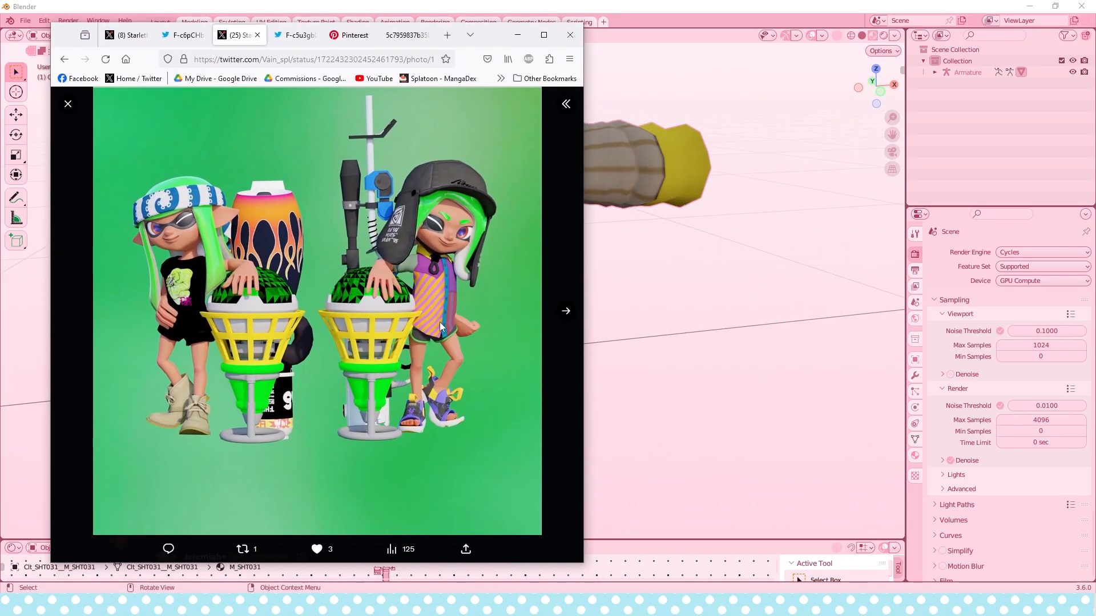
{"action": "left_click_drag", "start_coordinate": [494, 35], "coordinate": [0, 4]}
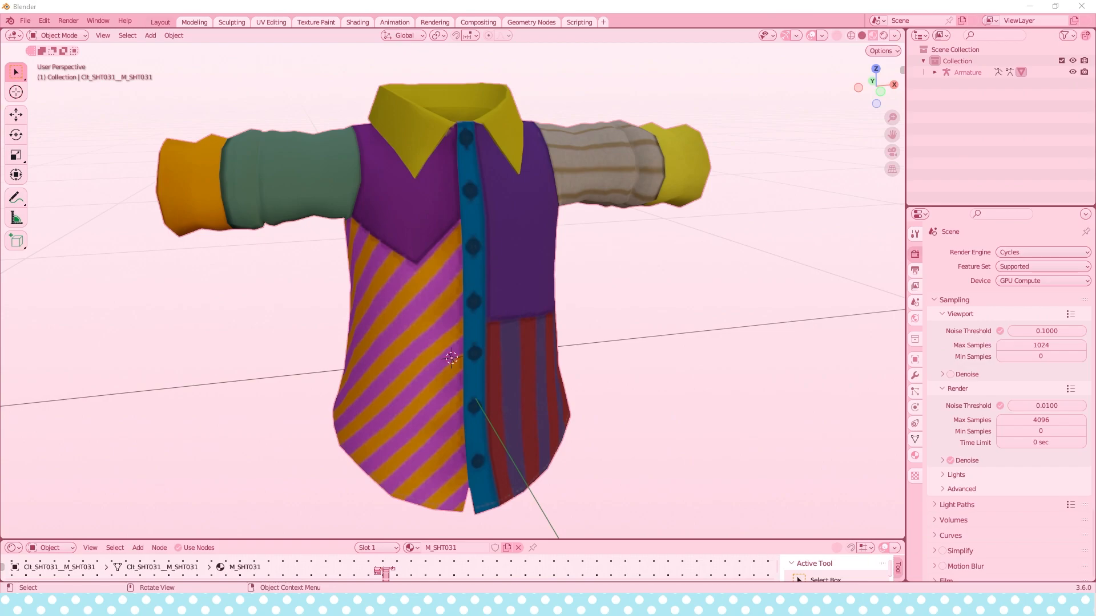
Search the add-ons in the preferences for "node" to check whether Node Wrangler is enabled.
{"action": "left_click", "coordinate": [25, 21]}
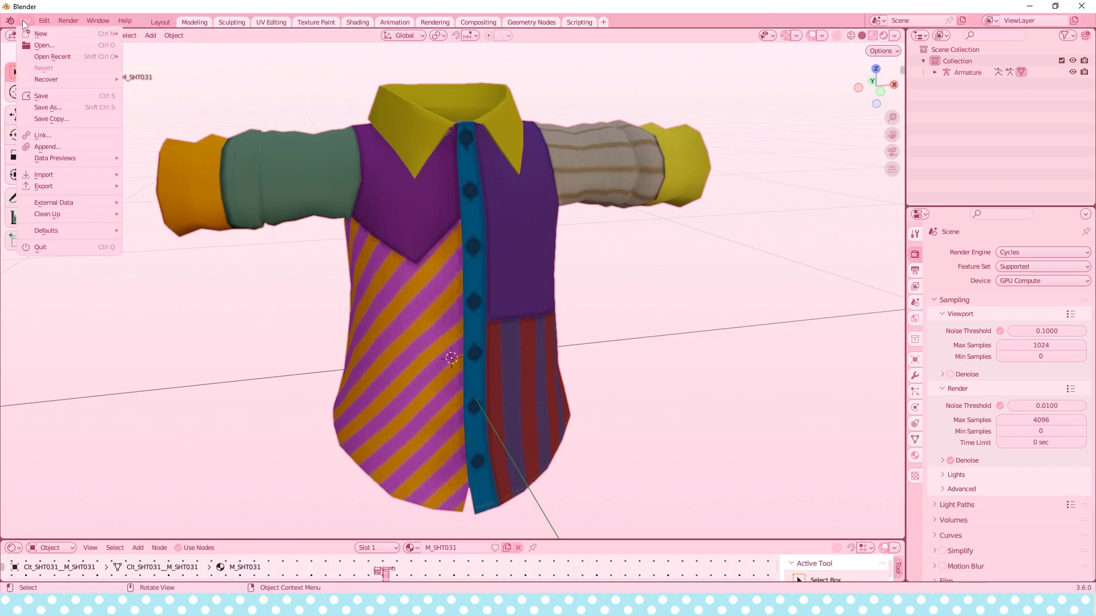
{"action": "left_click", "coordinate": [45, 20]}
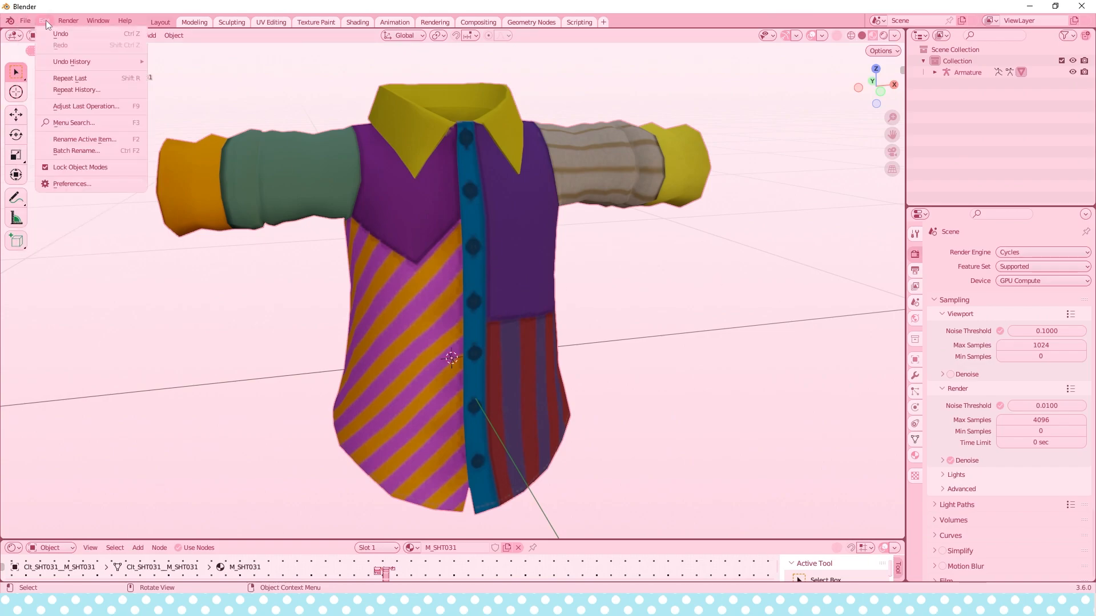
{"action": "left_click", "coordinate": [71, 184]}
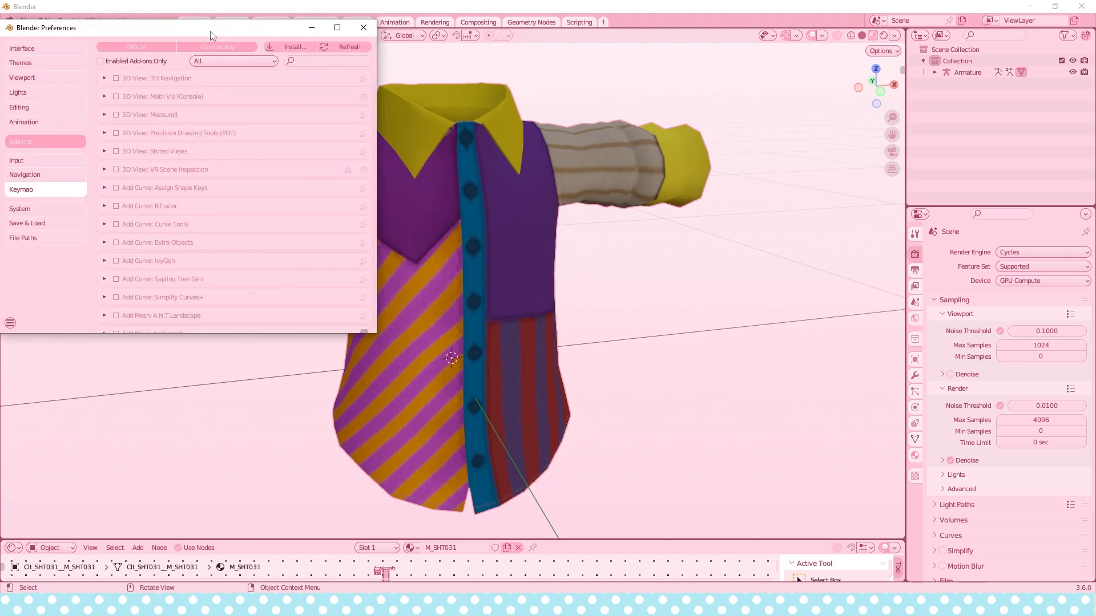
{"action": "left_click_drag", "start_coordinate": [210, 30], "coordinate": [374, 95]}
{"action": "left_click", "coordinate": [473, 122]}
{"action": "type", "text": "node"}
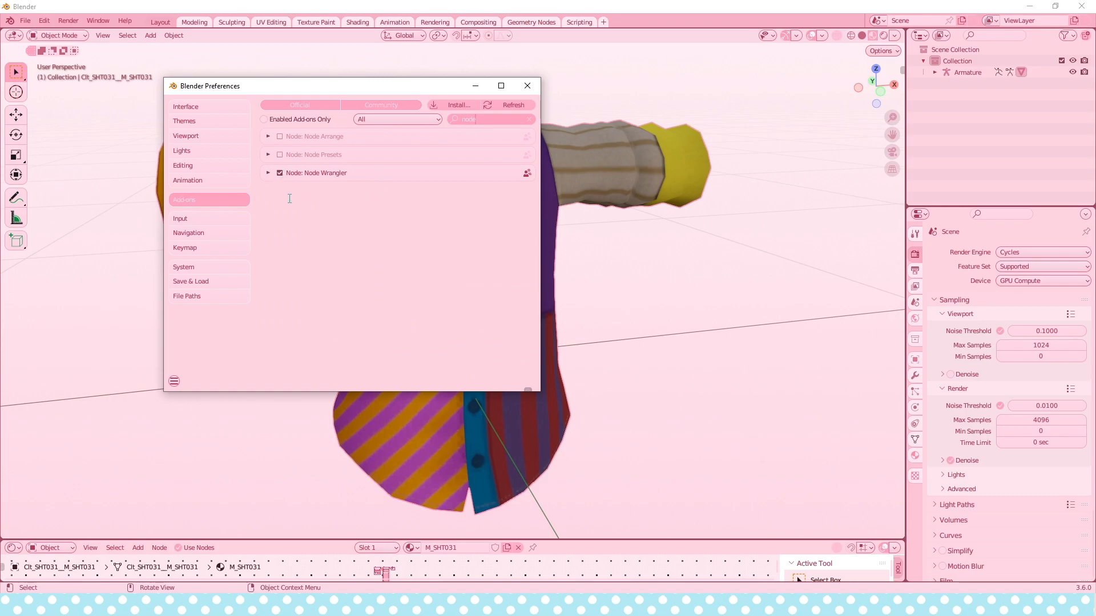
{"action": "left_click", "coordinate": [291, 197]}
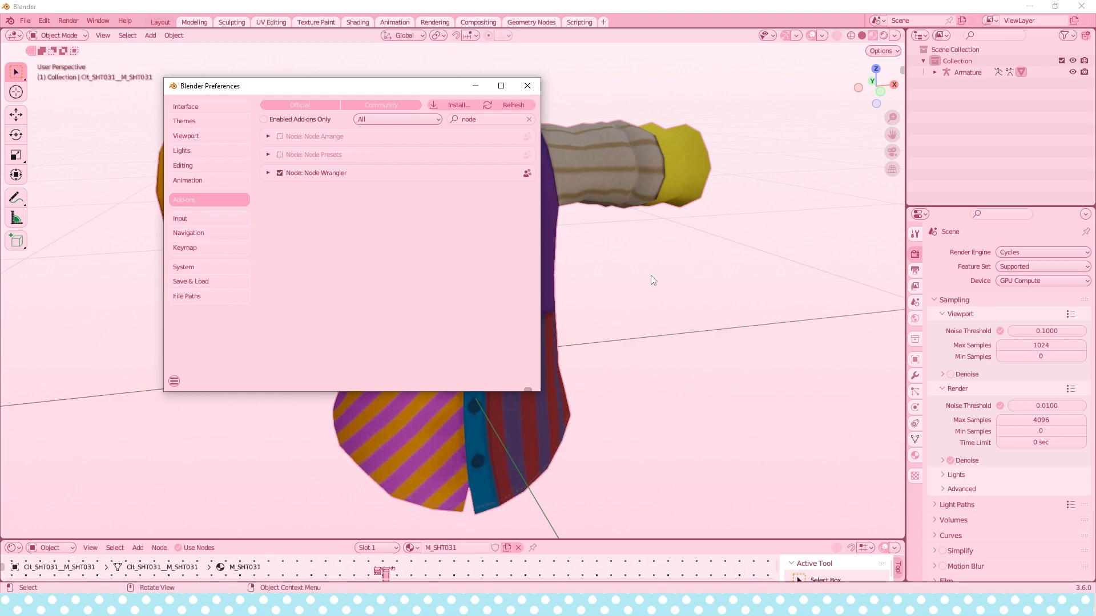
{"action": "left_click", "coordinate": [525, 85]}
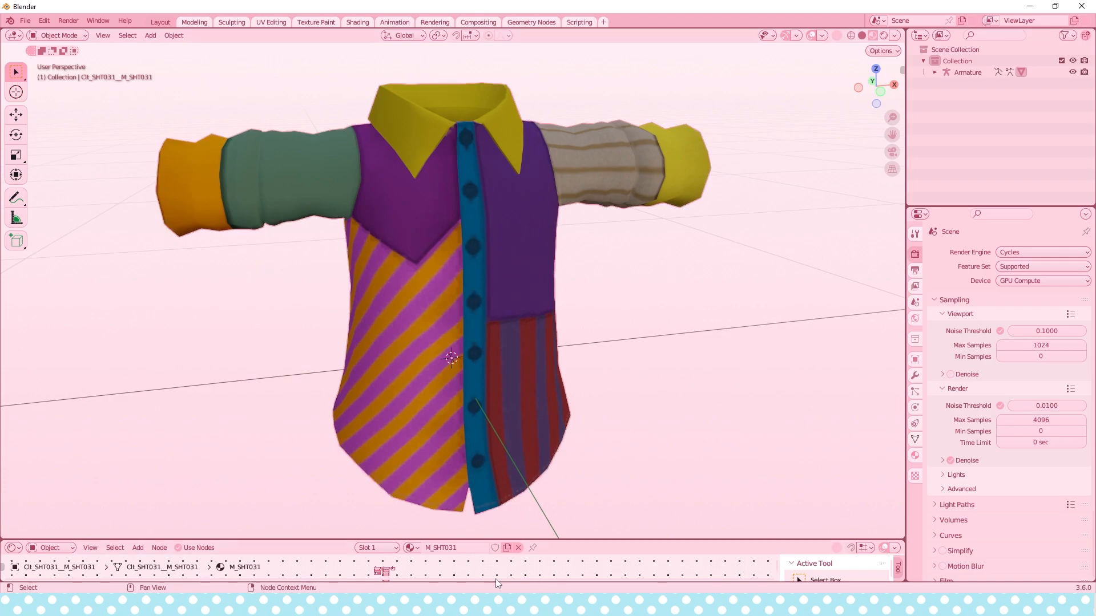
Enlarge the shader node editor and frame all nodes of the patchwork shirt's material.
{"action": "left_click_drag", "start_coordinate": [392, 539], "coordinate": [392, 402]}
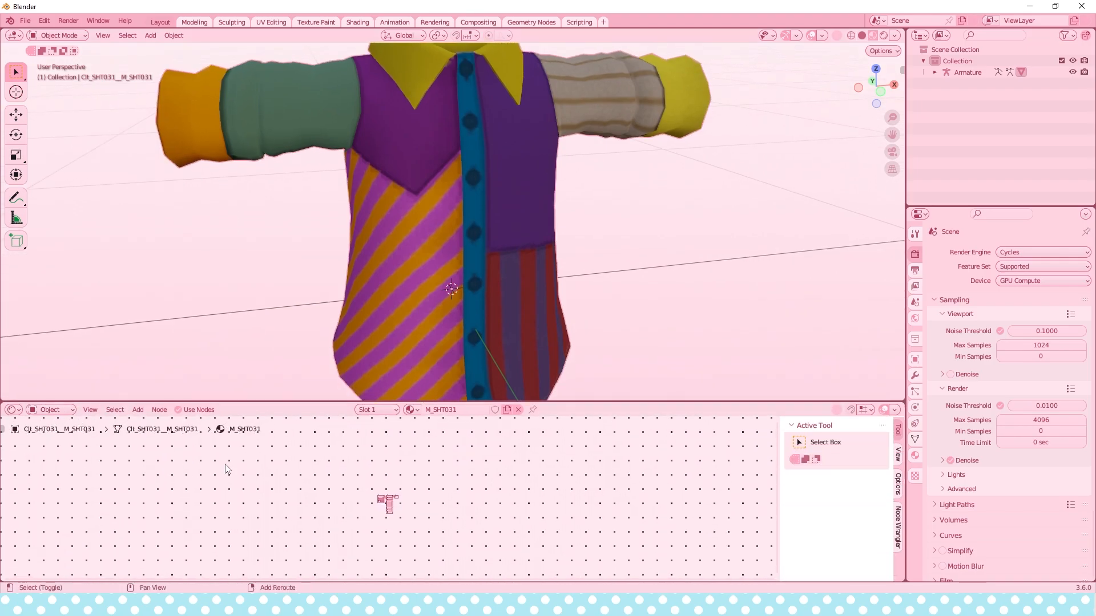
{"action": "key", "text": "shift+a"}
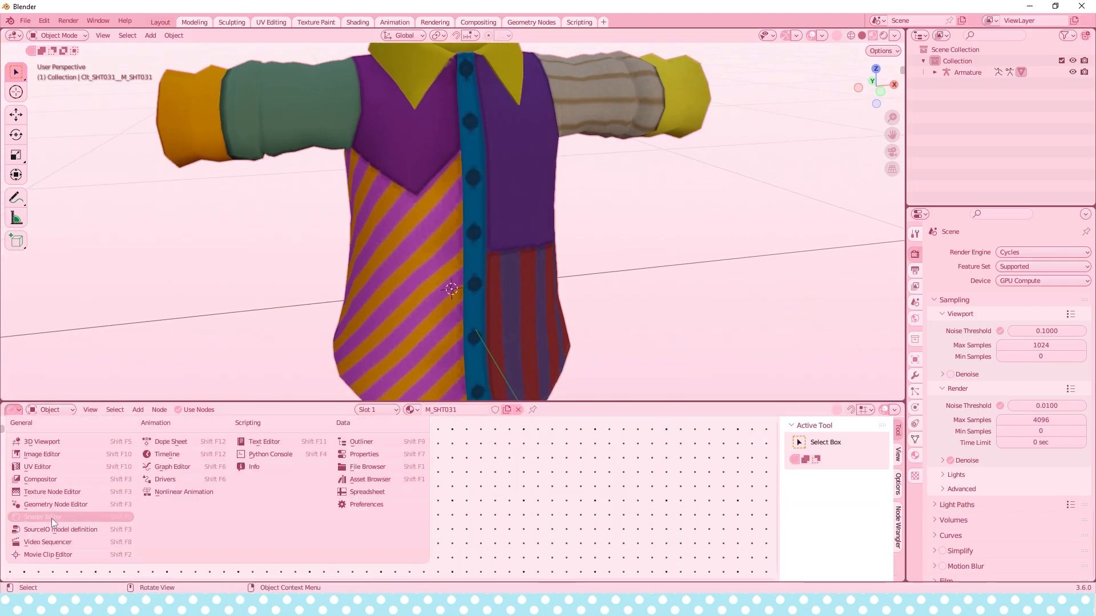
{"action": "scroll", "coordinate": [473, 517], "scroll_direction": "up", "scroll_amount": 3}
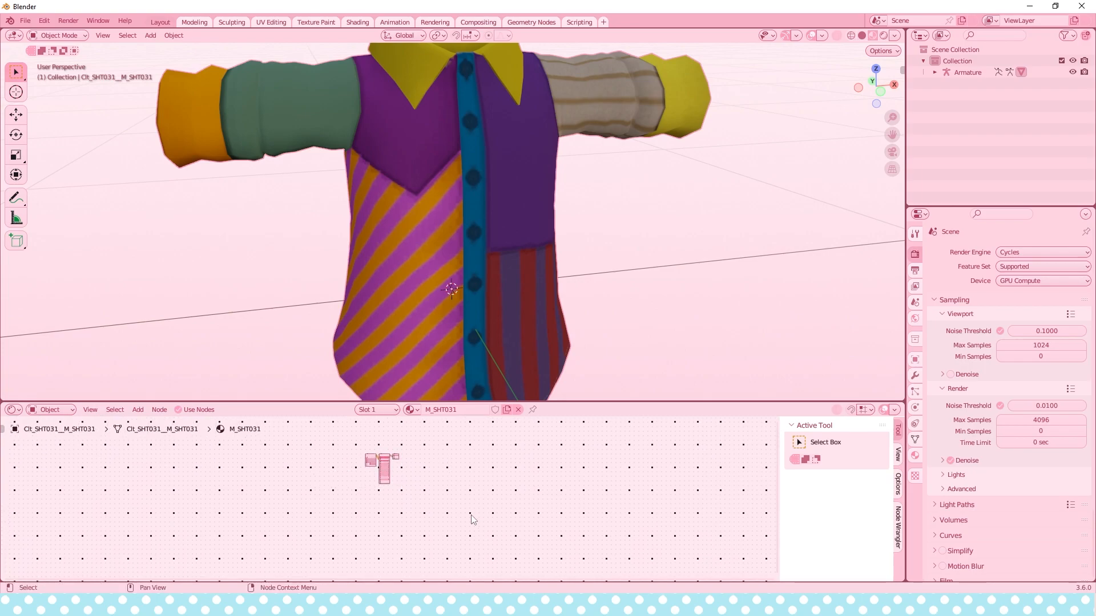
{"action": "key", "text": "Home"}
{"action": "left_click_drag", "start_coordinate": [479, 403], "coordinate": [485, 280]}
{"action": "key", "text": "Home"}
{"action": "middle_click_drag", "start_coordinate": [510, 350], "coordinate": [490, 397], "text": "shift"}
Add a Principled texture setup to the shirt from M_SHT031_Rgh, M_SHT031_Nrm and M_SHT031_Alb, and move the Textures frame clear of the Base Color node.
{"action": "left_click", "coordinate": [400, 374]}
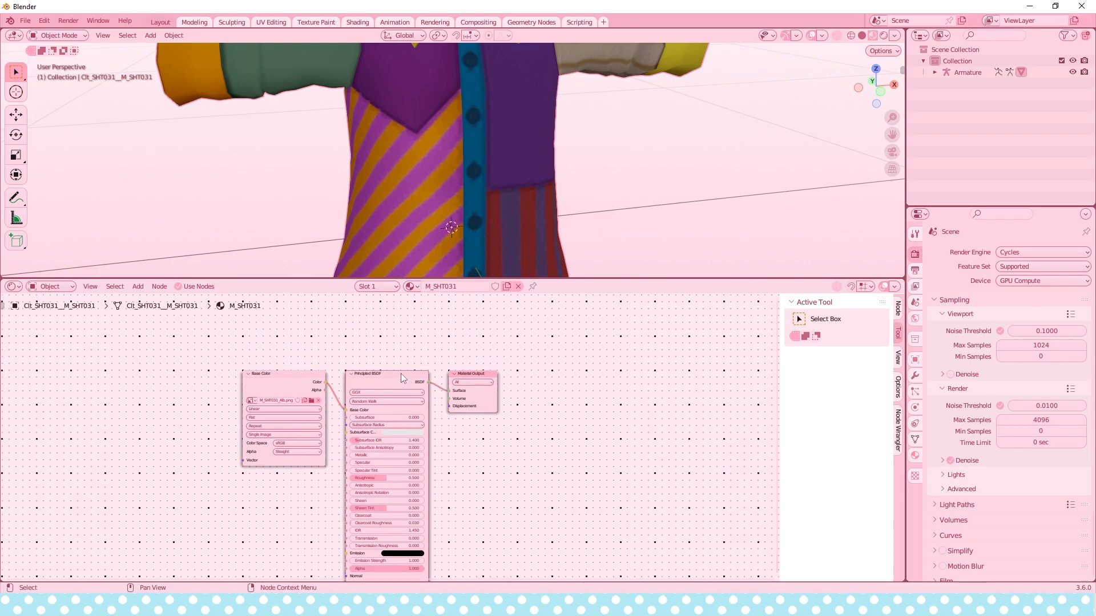
{"action": "left_click", "coordinate": [899, 438]}
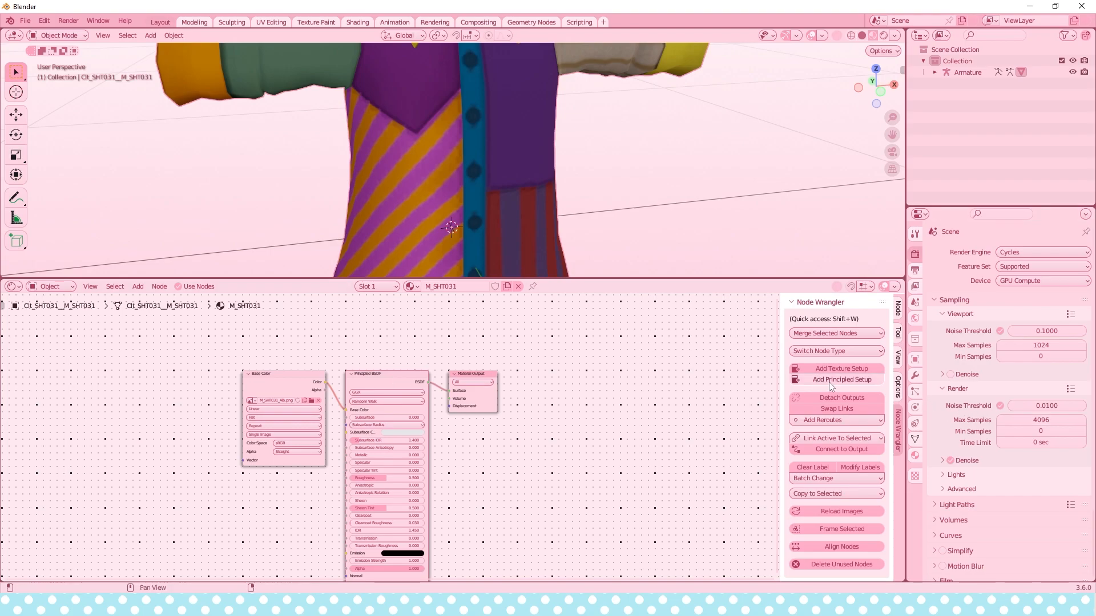
{"action": "left_click", "coordinate": [844, 381]}
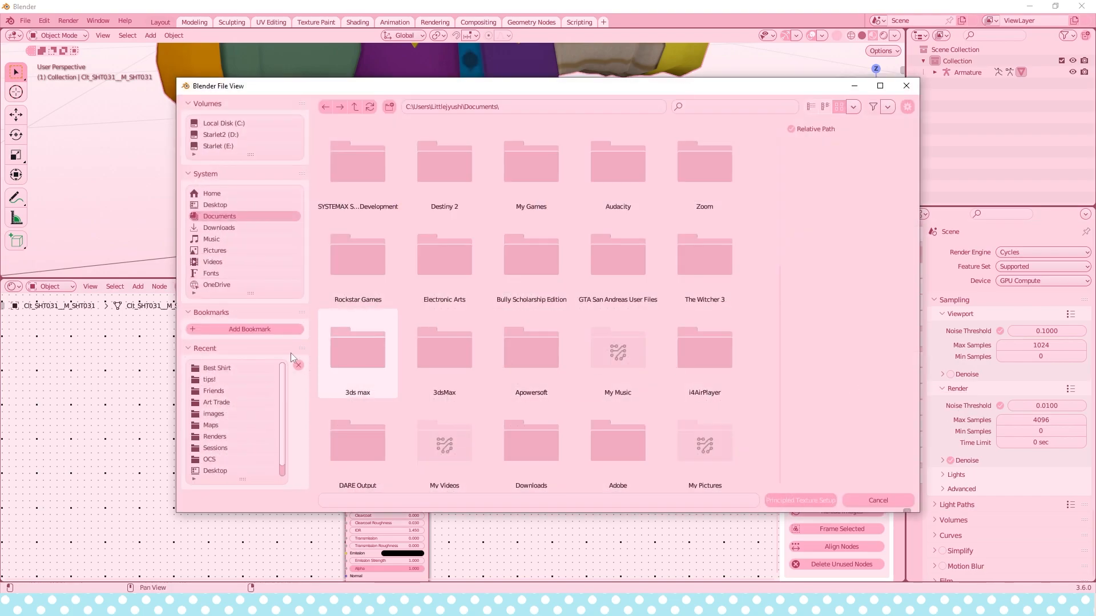
{"action": "left_click", "coordinate": [229, 369]}
{"action": "left_click_drag", "start_coordinate": [513, 85], "coordinate": [480, 156]}
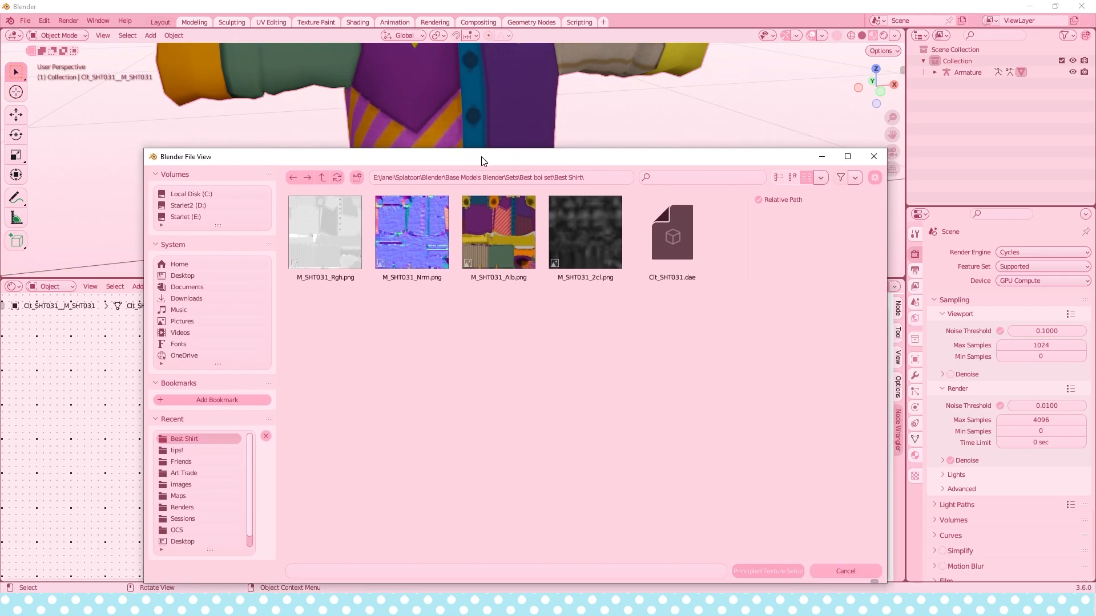
{"action": "left_click", "coordinate": [494, 228]}
{"action": "left_click", "coordinate": [314, 237], "text": "ctrl+shift"}
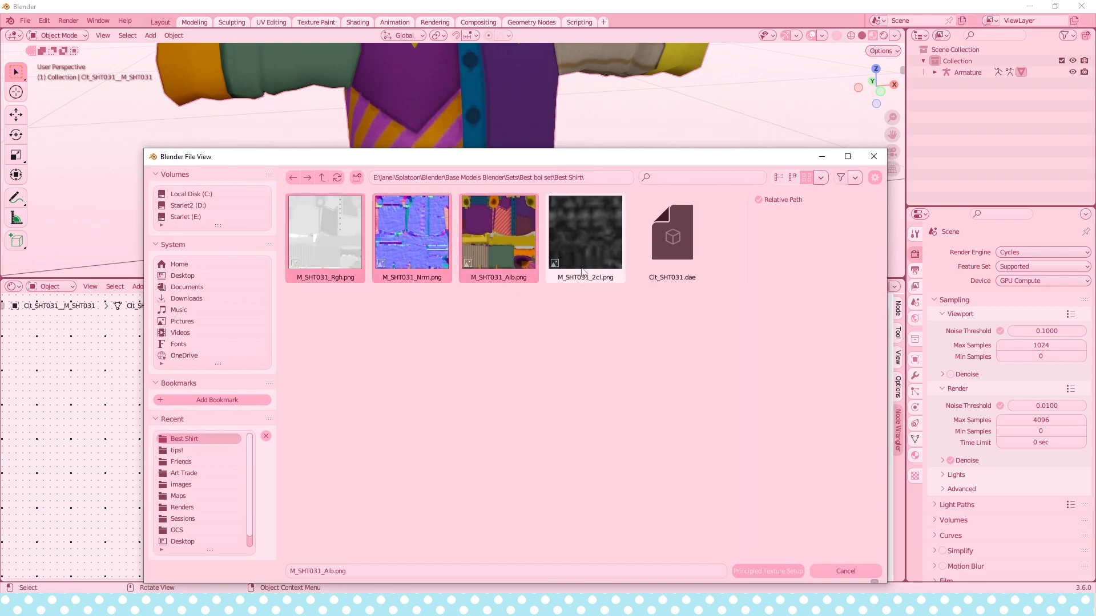
{"action": "left_click", "coordinate": [765, 571]}
{"action": "scroll", "coordinate": [319, 344], "scroll_direction": "down", "scroll_amount": 2}
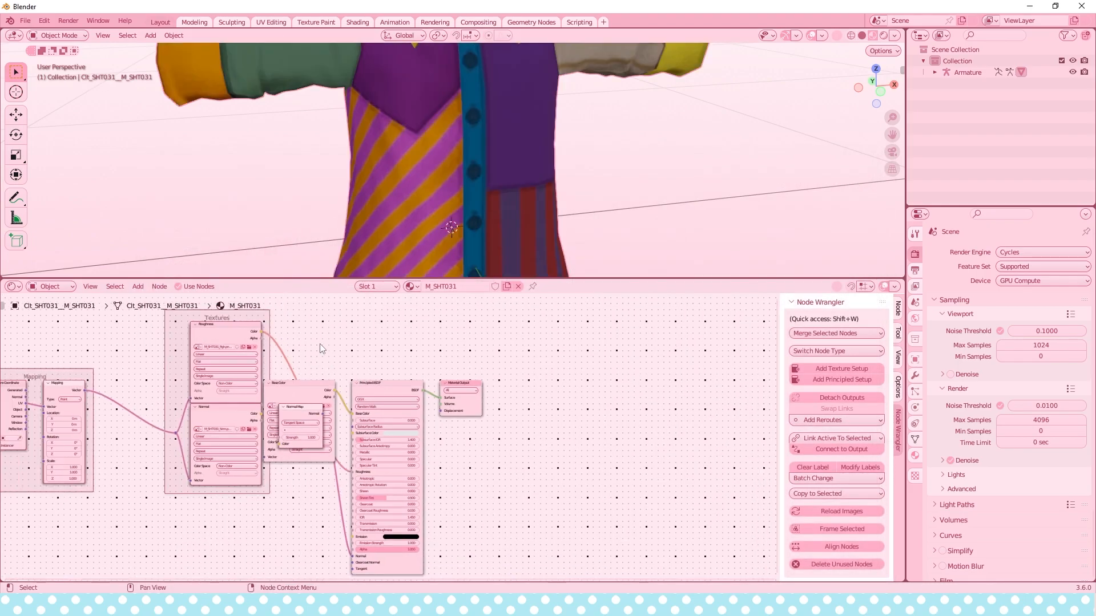
{"action": "left_click_drag", "start_coordinate": [245, 336], "coordinate": [189, 421]}
Set the shirt material's Specular to 0.309 and inspect the effect on the whole shirt.
{"action": "scroll", "coordinate": [536, 440], "scroll_direction": "up", "scroll_amount": 10}
{"action": "middle_click_drag", "start_coordinate": [455, 205], "coordinate": [447, 200], "text": "shift"}
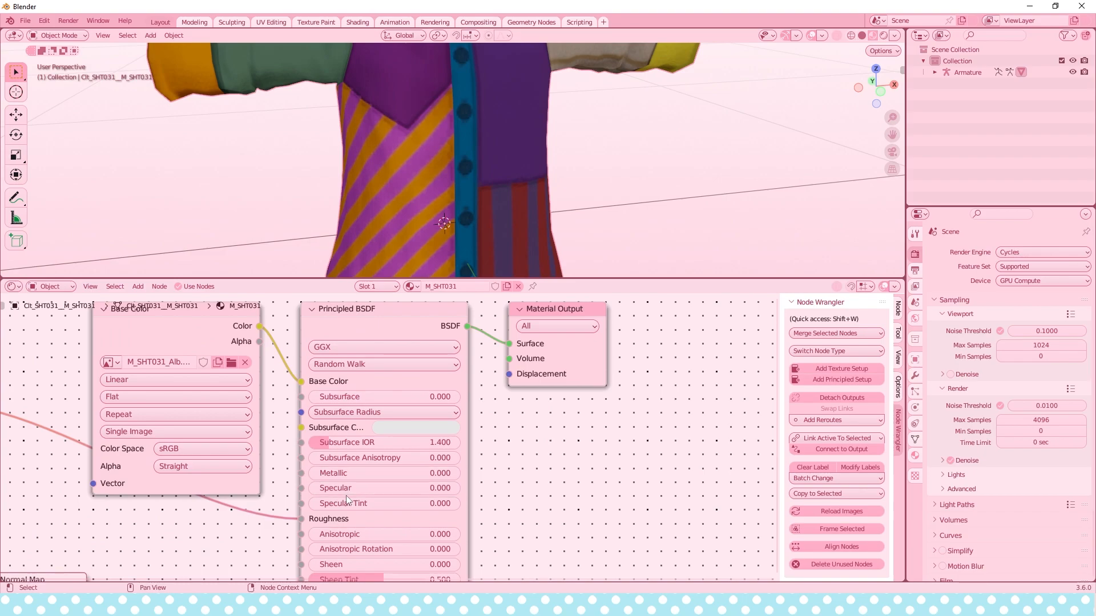
{"action": "left_click_drag", "start_coordinate": [339, 494], "coordinate": [385, 494]}
{"action": "middle_click_drag", "start_coordinate": [515, 136], "coordinate": [472, 171], "text": "shift"}
{"action": "scroll", "coordinate": [477, 172], "scroll_direction": "up", "scroll_amount": 3}
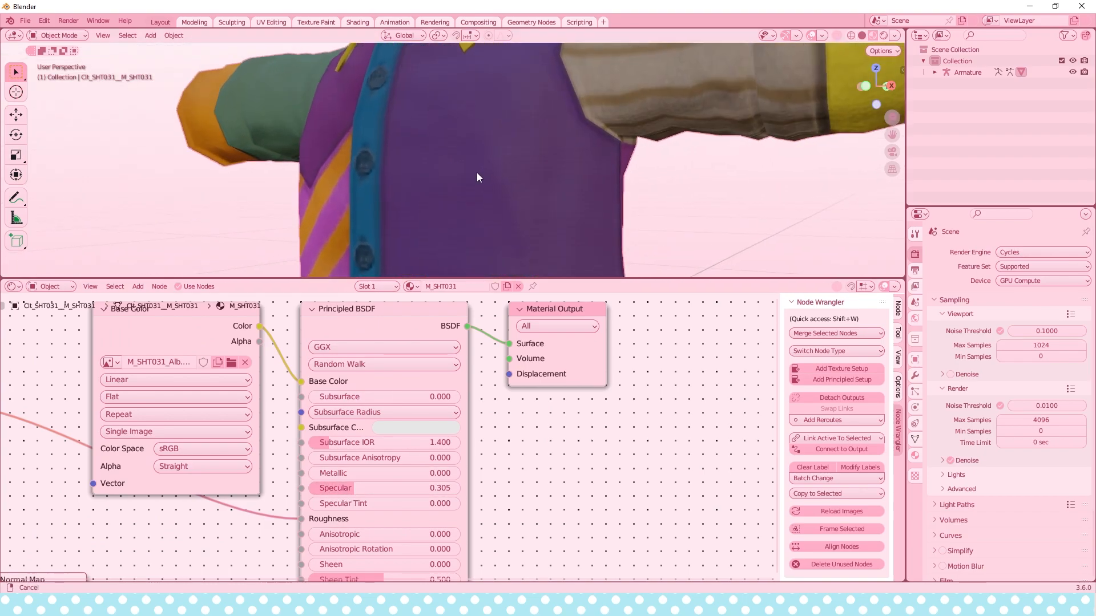
{"action": "left_click_drag", "start_coordinate": [353, 489], "coordinate": [354, 489]}
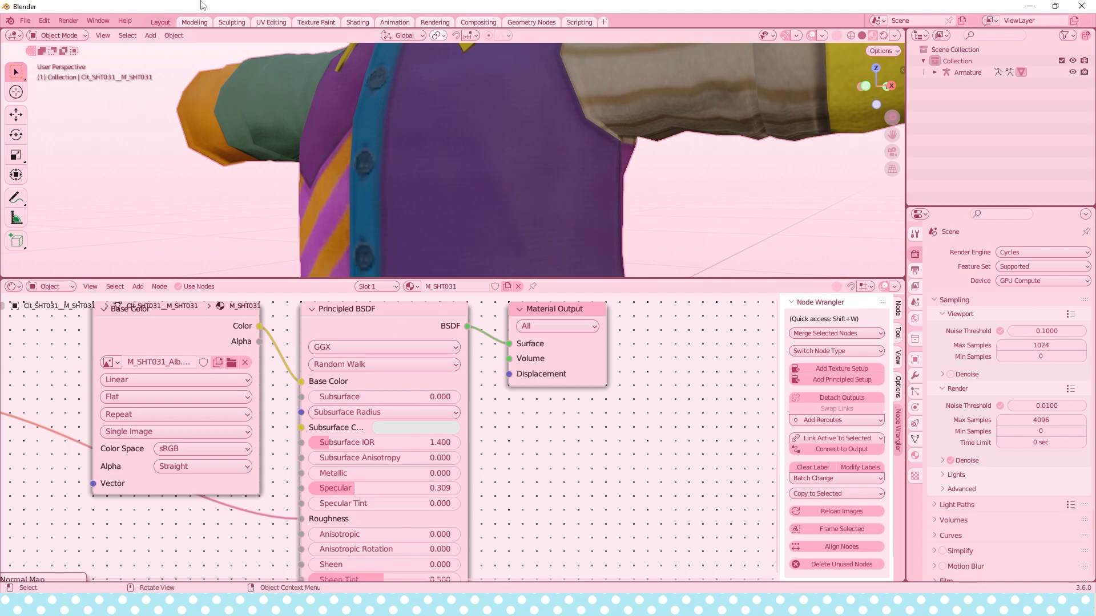
{"action": "left_click_drag", "start_coordinate": [383, 280], "coordinate": [383, 527]}
{"action": "middle_click_drag", "start_coordinate": [355, 299], "coordinate": [677, 476]}
{"action": "left_click_drag", "start_coordinate": [680, 529], "coordinate": [679, 458]}
{"action": "middle_click_drag", "start_coordinate": [645, 310], "coordinate": [1, 59]}
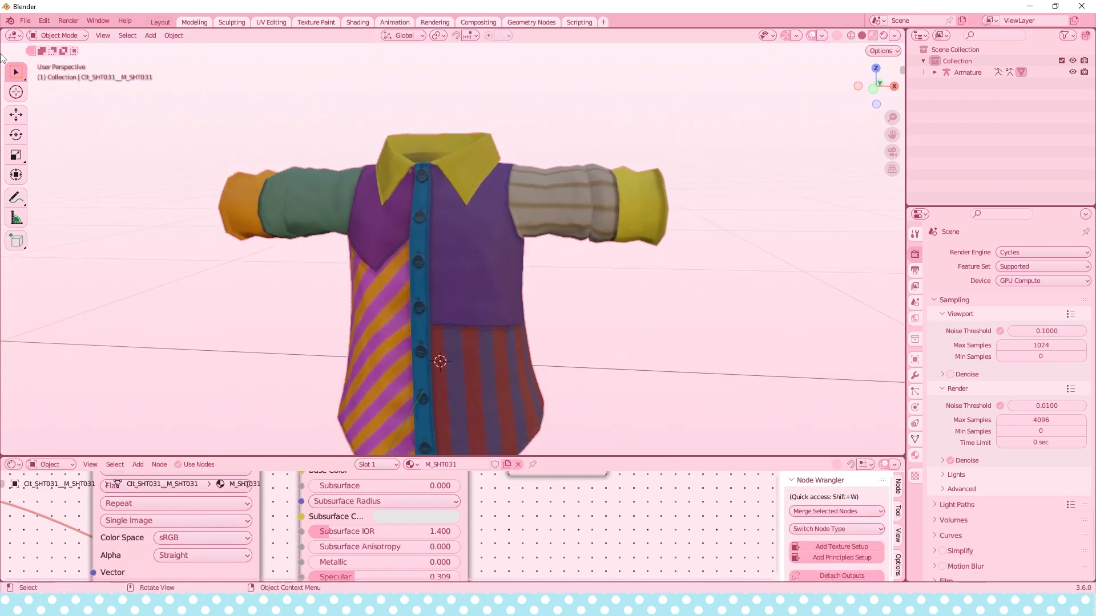
Import the hat model Hed_CAP028.dae in Collada format from the Best Hat folder.
{"action": "left_click", "coordinate": [26, 21]}
{"action": "mouse_move", "coordinate": [59, 212]}
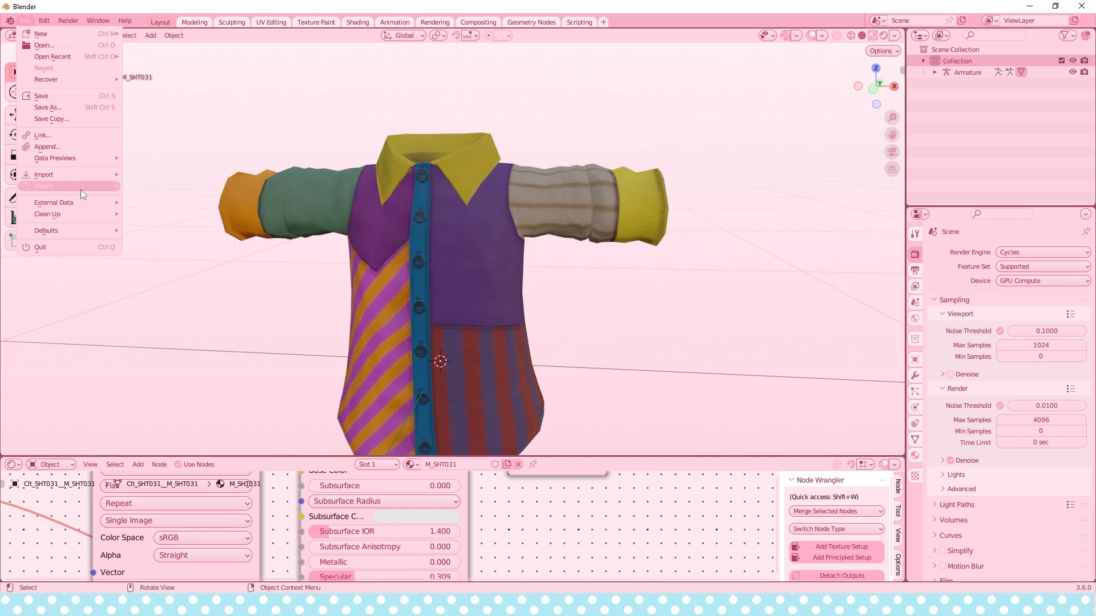
{"action": "mouse_move", "coordinate": [81, 178]}
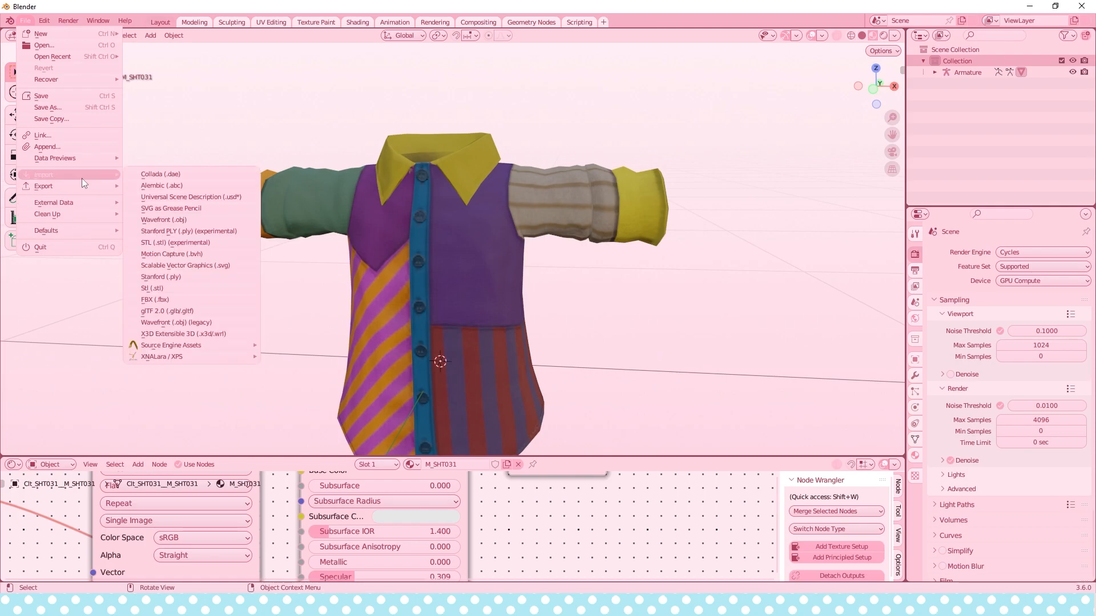
{"action": "left_click", "coordinate": [190, 179]}
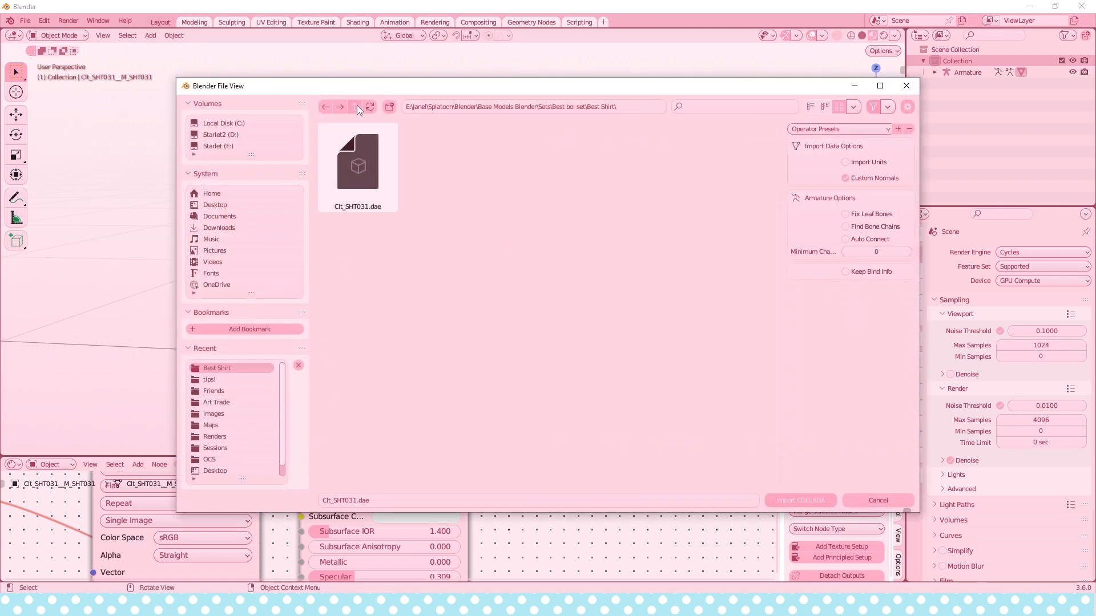
{"action": "left_click", "coordinate": [356, 107]}
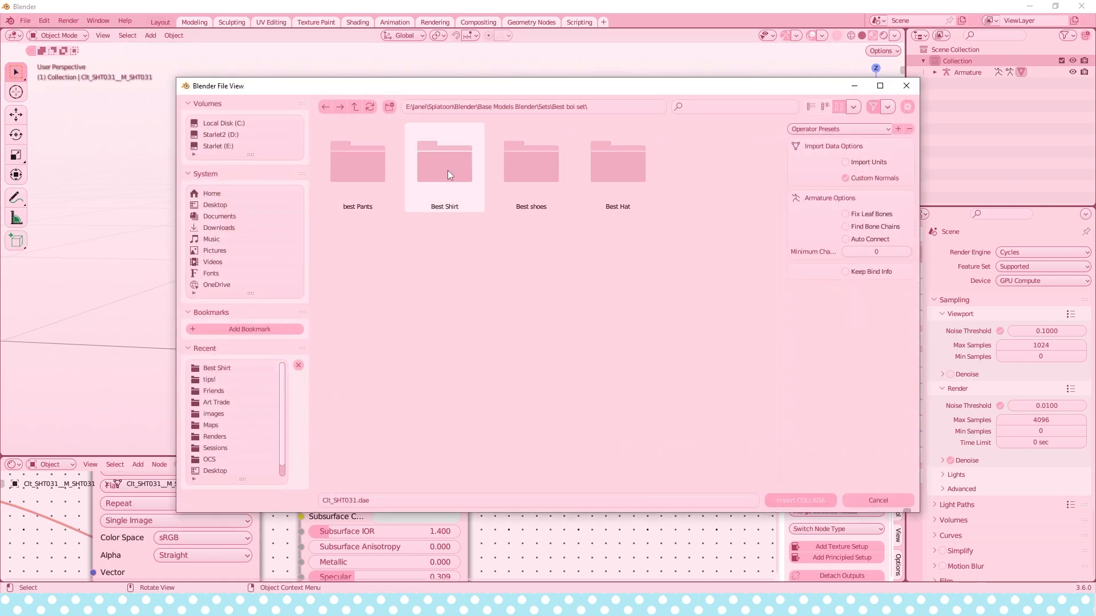
{"action": "double_click", "coordinate": [621, 183]}
{"action": "double_click", "coordinate": [381, 170]}
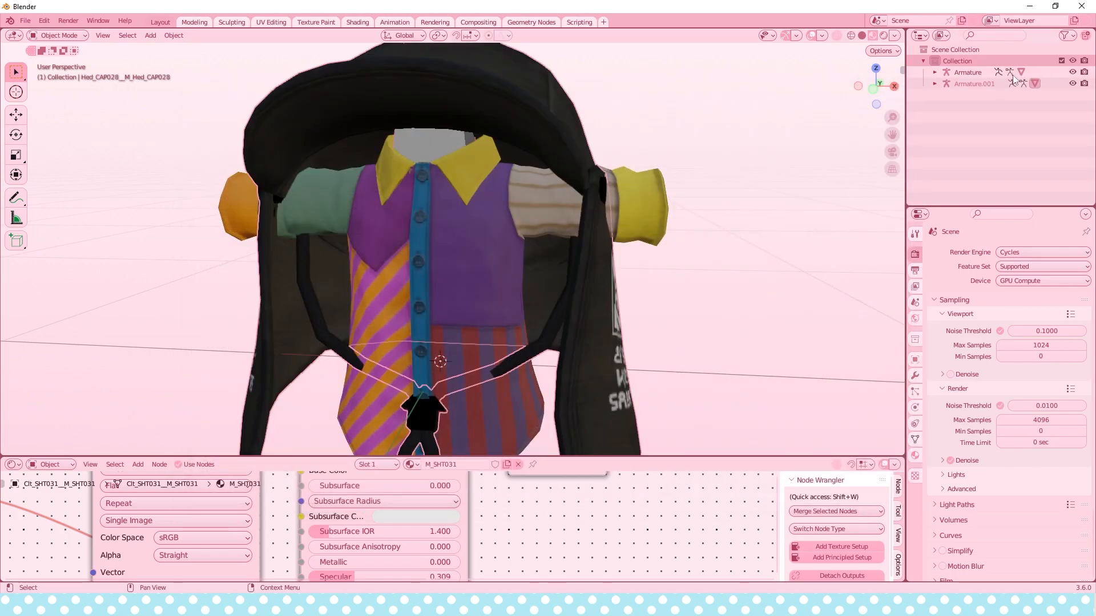
Hide the Clt_SHT031__M_SHT031 shirt mesh and view the imported hat by itself.
{"action": "left_click", "coordinate": [935, 73]}
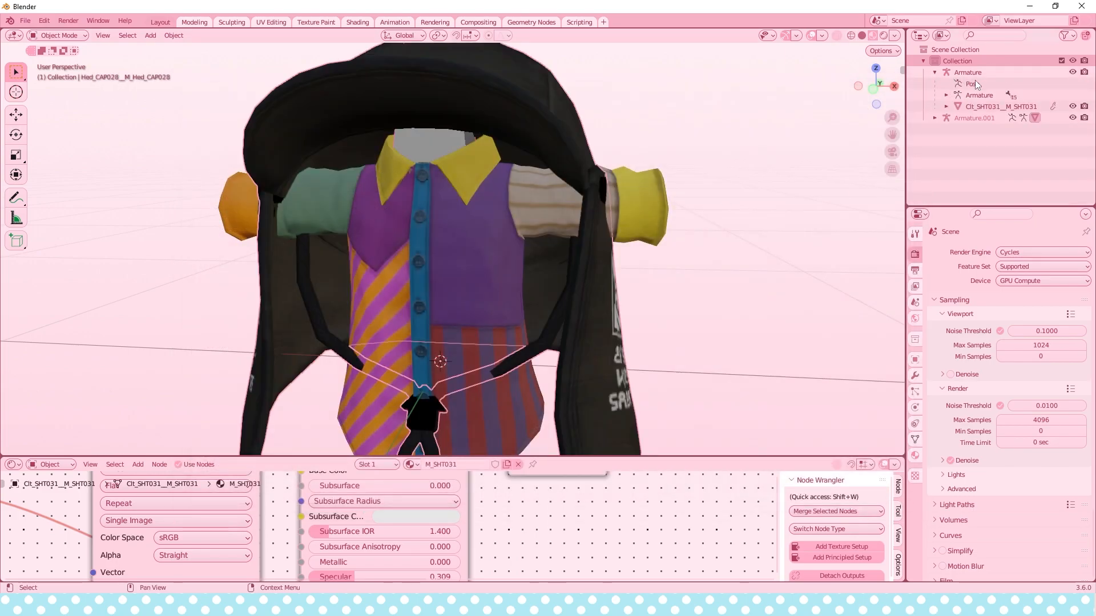
{"action": "left_click", "coordinate": [1073, 106]}
{"action": "left_click", "coordinate": [923, 61]}
{"action": "middle_click_drag", "start_coordinate": [674, 208], "coordinate": [542, 228]}
{"action": "middle_click_drag", "start_coordinate": [800, 335], "coordinate": [557, 199]}
{"action": "scroll", "coordinate": [621, 262], "scroll_direction": "down", "scroll_amount": 7}
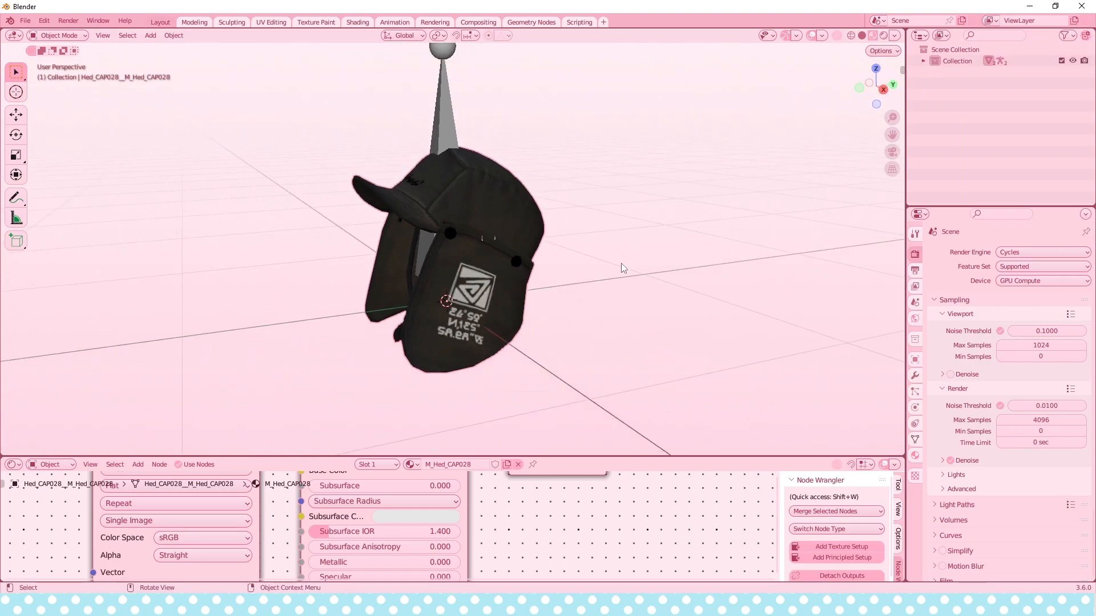
{"action": "middle_click_drag", "start_coordinate": [621, 262], "coordinate": [629, 267]}
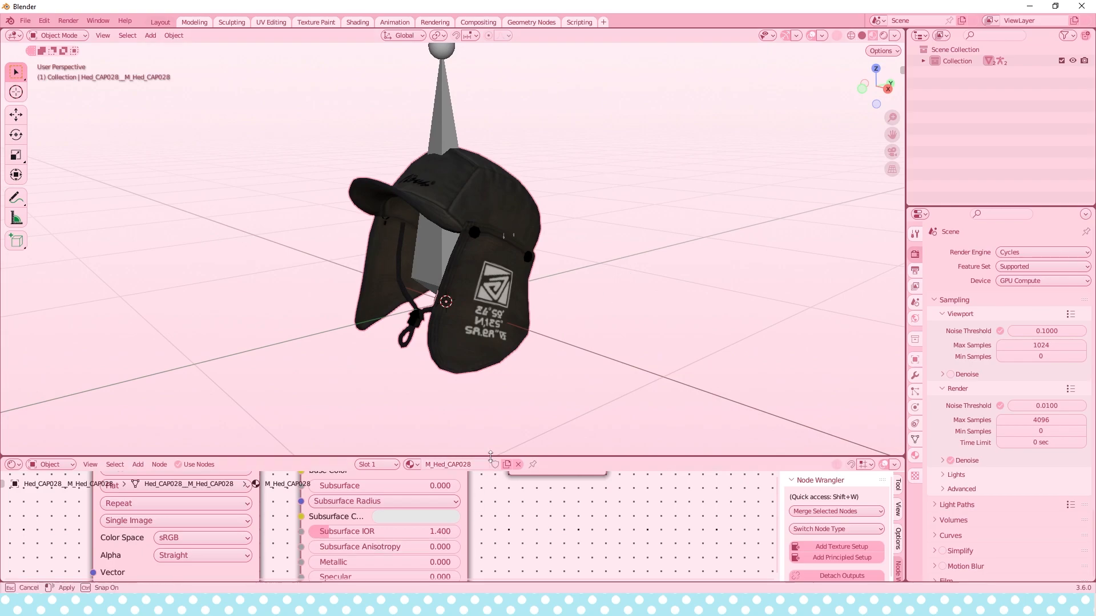
Add a Principled texture setup to the hat's material from M_Hed_CAP028_Rgh, M_Hed_CAP028_Nrm and M_Hed_CAP028_Alb.
{"action": "left_click_drag", "start_coordinate": [485, 456], "coordinate": [468, 267]}
{"action": "scroll", "coordinate": [451, 308], "scroll_direction": "down", "scroll_amount": 1}
{"action": "middle_click_drag", "start_coordinate": [447, 305], "coordinate": [447, 341]}
{"action": "left_click", "coordinate": [430, 352]}
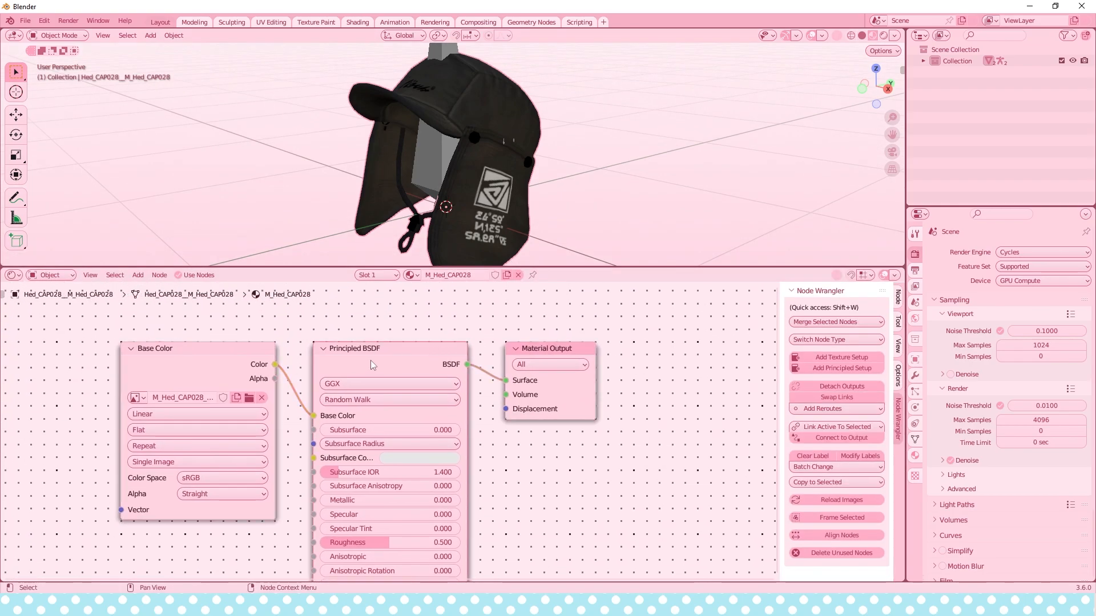
{"action": "left_click", "coordinate": [842, 368]}
{"action": "left_click", "coordinate": [353, 176]}
{"action": "left_click", "coordinate": [532, 166], "text": "shift"}
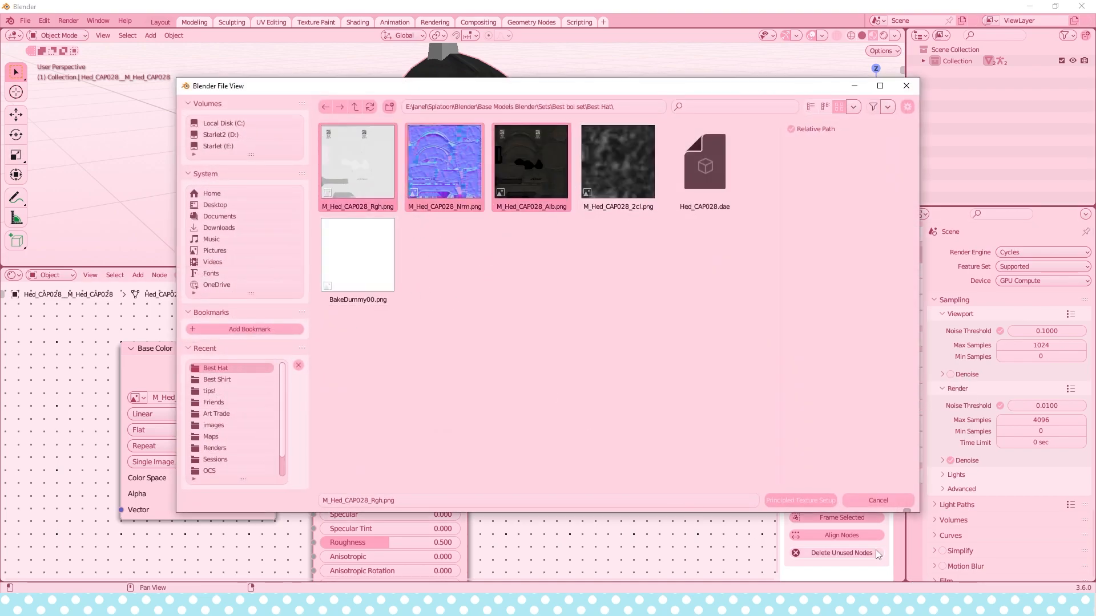
{"action": "left_click", "coordinate": [800, 500]}
Set the hat material's Specular to 0.332 and inspect the hat from the side.
{"action": "middle_click_drag", "start_coordinate": [477, 390], "coordinate": [478, 387], "text": "shift"}
{"action": "scroll", "coordinate": [512, 139], "scroll_direction": "up", "scroll_amount": 3}
{"action": "middle_click_drag", "start_coordinate": [512, 139], "coordinate": [508, 229], "text": "shift"}
{"action": "left_click_drag", "start_coordinate": [368, 494], "coordinate": [393, 495]}
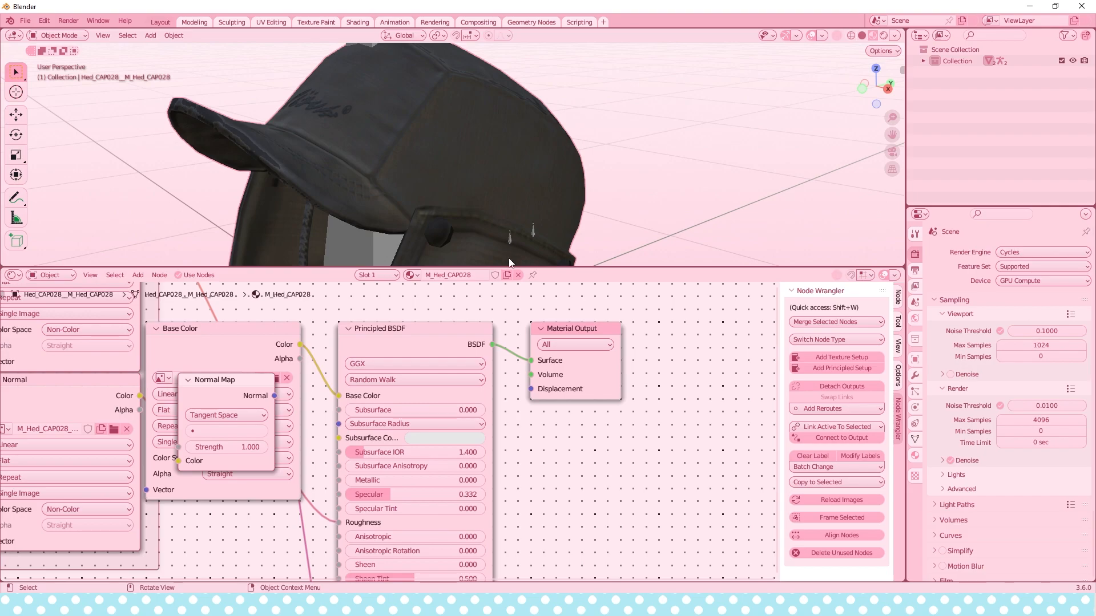
{"action": "left_click_drag", "start_coordinate": [511, 264], "coordinate": [512, 466]}
{"action": "middle_click_drag", "start_coordinate": [531, 342], "coordinate": [557, 339]}
{"action": "left_click_drag", "start_coordinate": [592, 467], "coordinate": [591, 255]}
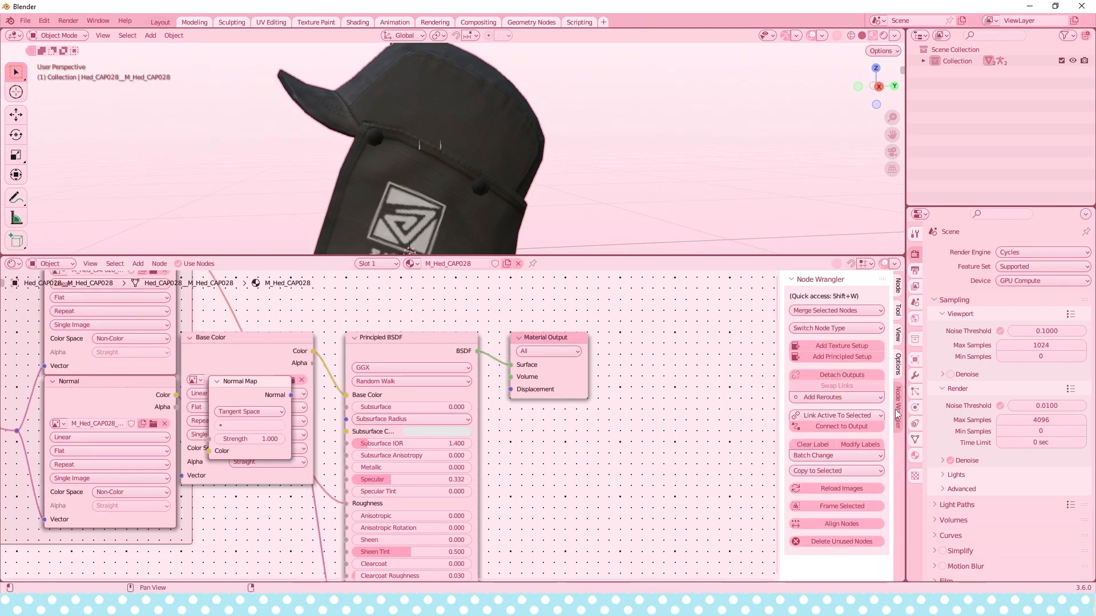
Move the hat material's Textures frame clear of the Base Color node and collapse that node.
{"action": "scroll", "coordinate": [342, 354], "scroll_direction": "down", "scroll_amount": 1}
{"action": "middle_click_drag", "start_coordinate": [320, 339], "coordinate": [576, 356]}
{"action": "scroll", "coordinate": [458, 350], "scroll_direction": "down", "scroll_amount": 5}
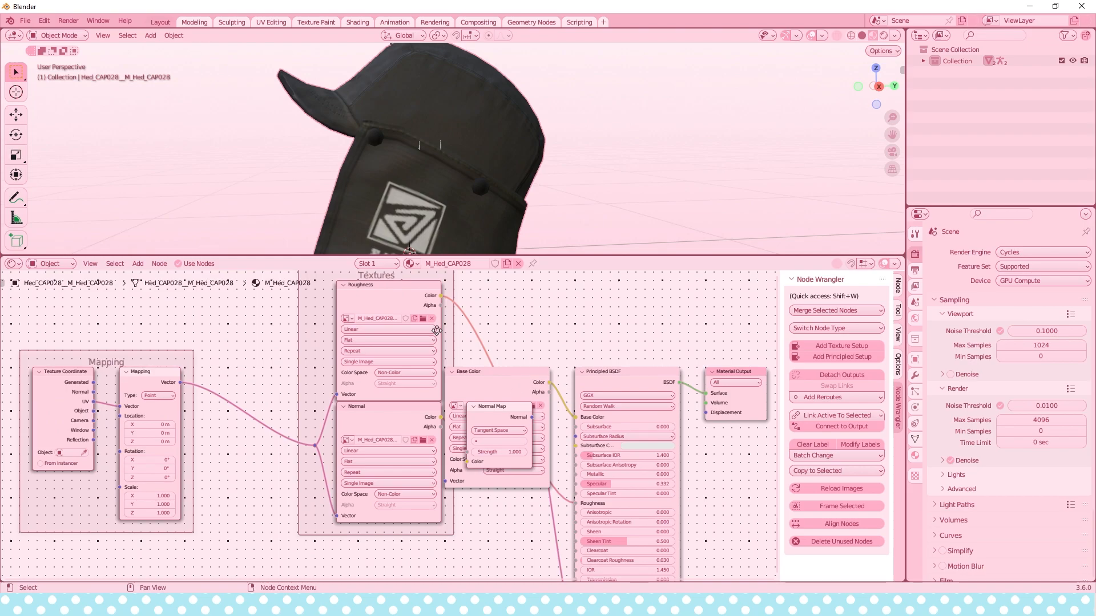
{"action": "left_click_drag", "start_coordinate": [392, 305], "coordinate": [342, 436]}
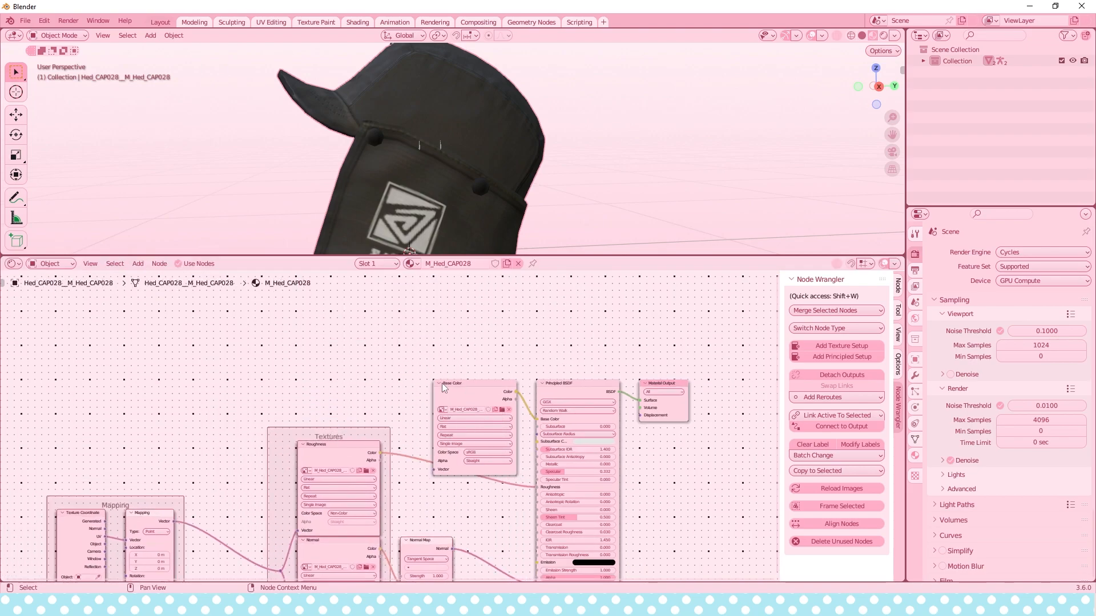
{"action": "left_click", "coordinate": [438, 383]}
Shrink the node editor and exclude the collection of clothing models from the view layer.
{"action": "left_click_drag", "start_coordinate": [573, 256], "coordinate": [573, 360]}
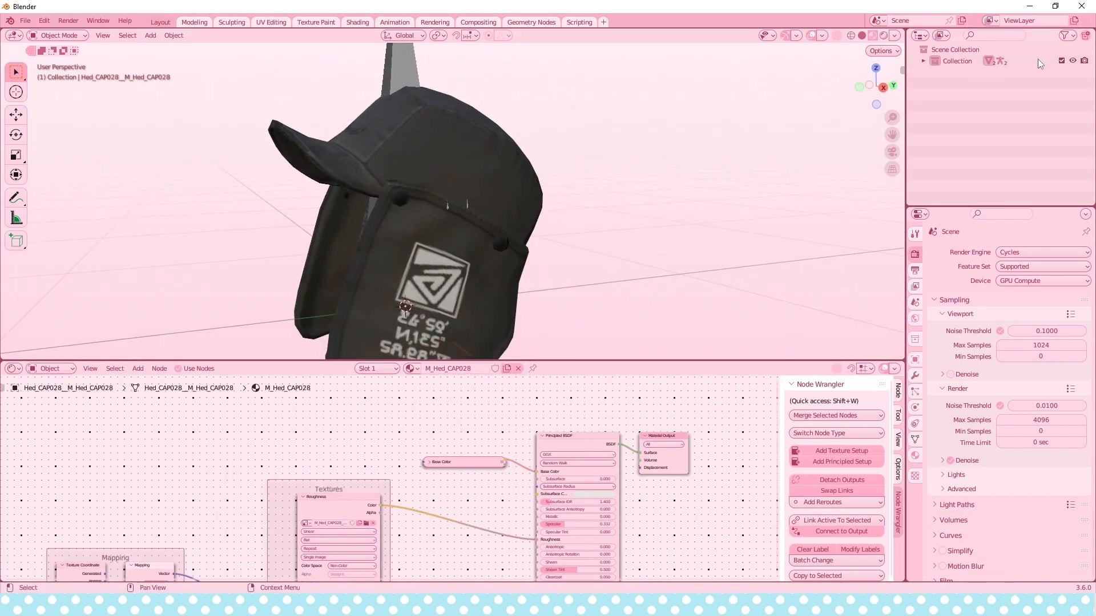
{"action": "left_click", "coordinate": [1062, 61]}
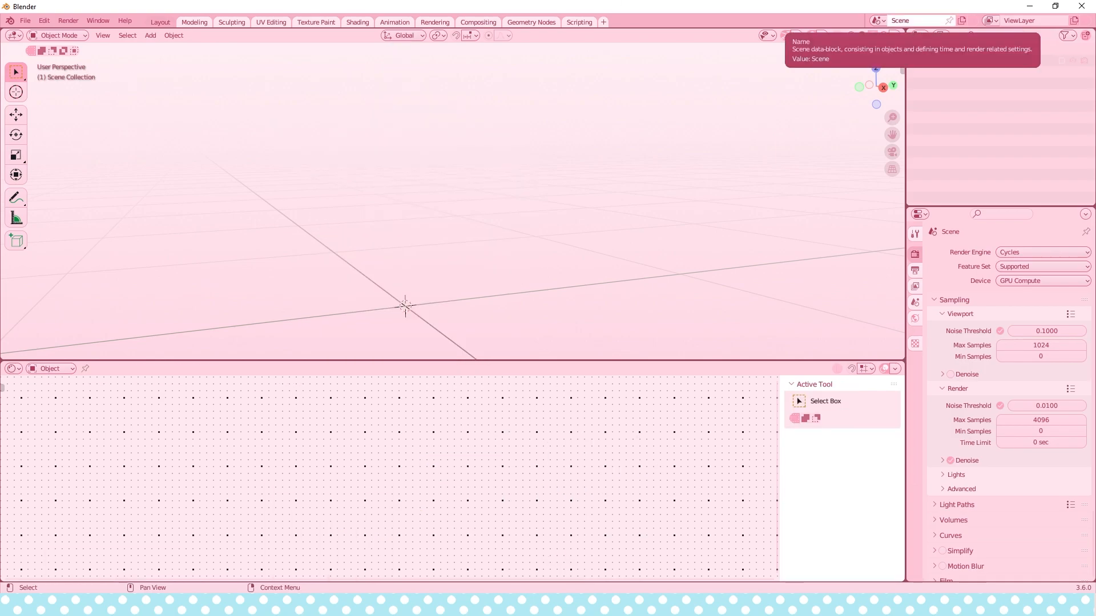
Switch to the Salmonellas.blend scene and isolate the purple ink puddle in local view.
{"action": "key", "text": "alt+Tab"}
{"action": "left_click_drag", "start_coordinate": [462, 4], "coordinate": [426, 23]}
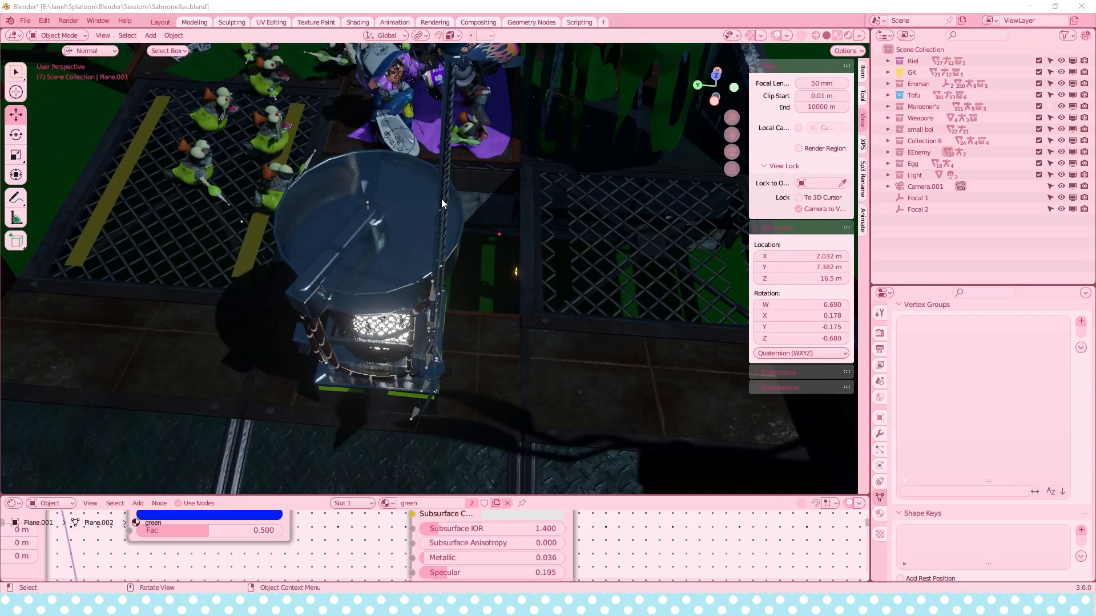
{"action": "mouse_move", "coordinate": [442, 202]}
{"action": "middle_mouse_down"}
{"action": "mouse_move", "coordinate": [433, 163]}
{"action": "mouse_move", "coordinate": [390, 179]}
{"action": "mouse_move", "coordinate": [427, 341]}
{"action": "mouse_move", "coordinate": [391, 317]}
{"action": "mouse_move", "coordinate": [326, 325]}
{"action": "mouse_move", "coordinate": [358, 317]}
{"action": "mouse_move", "coordinate": [431, 364]}
{"action": "mouse_move", "coordinate": [424, 349]}
{"action": "mouse_move", "coordinate": [462, 409]}
{"action": "middle_mouse_up"}
{"action": "left_click", "coordinate": [466, 424]}
{"action": "key", "text": "KP_Divide"}
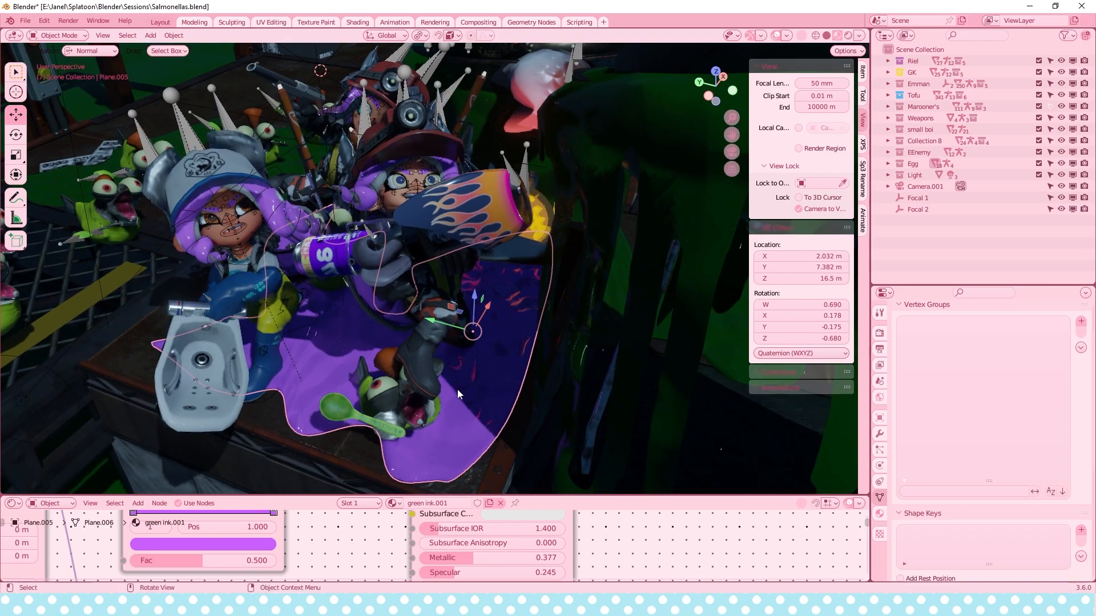
Turn off Scene World lighting for the rendered viewport and enlarge the node editor to show the ink material's nodes.
{"action": "left_click", "coordinate": [859, 36]}
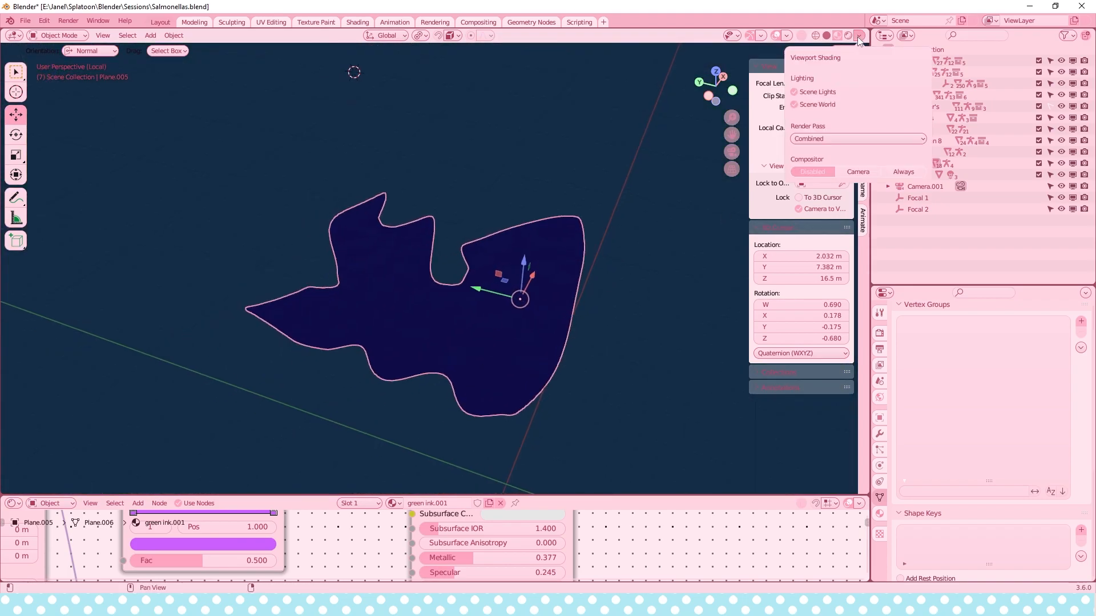
{"action": "left_click", "coordinate": [816, 106]}
{"action": "mouse_move", "coordinate": [552, 384]}
{"action": "middle_mouse_down"}
{"action": "mouse_move", "coordinate": [537, 368]}
{"action": "mouse_move", "coordinate": [534, 286]}
{"action": "mouse_move", "coordinate": [492, 331]}
{"action": "mouse_move", "coordinate": [501, 351]}
{"action": "mouse_move", "coordinate": [616, 281]}
{"action": "mouse_move", "coordinate": [547, 276]}
{"action": "mouse_move", "coordinate": [539, 320]}
{"action": "mouse_move", "coordinate": [516, 332]}
{"action": "mouse_move", "coordinate": [346, 264]}
{"action": "middle_mouse_up"}
{"action": "left_click_drag", "start_coordinate": [387, 496], "coordinate": [467, 107]}
{"action": "scroll", "coordinate": [468, 173], "scroll_direction": "down", "scroll_amount": 5}
{"action": "middle_click_drag", "start_coordinate": [398, 255], "coordinate": [528, 236]}
{"action": "scroll", "coordinate": [522, 252], "scroll_direction": "up", "scroll_amount": 4}
Spread out the Bump, Musgrave Texture and Color Ramp nodes in the ink material.
{"action": "left_click_drag", "start_coordinate": [645, 210], "coordinate": [640, 206]}
{"action": "left_click_drag", "start_coordinate": [529, 455], "coordinate": [551, 389]}
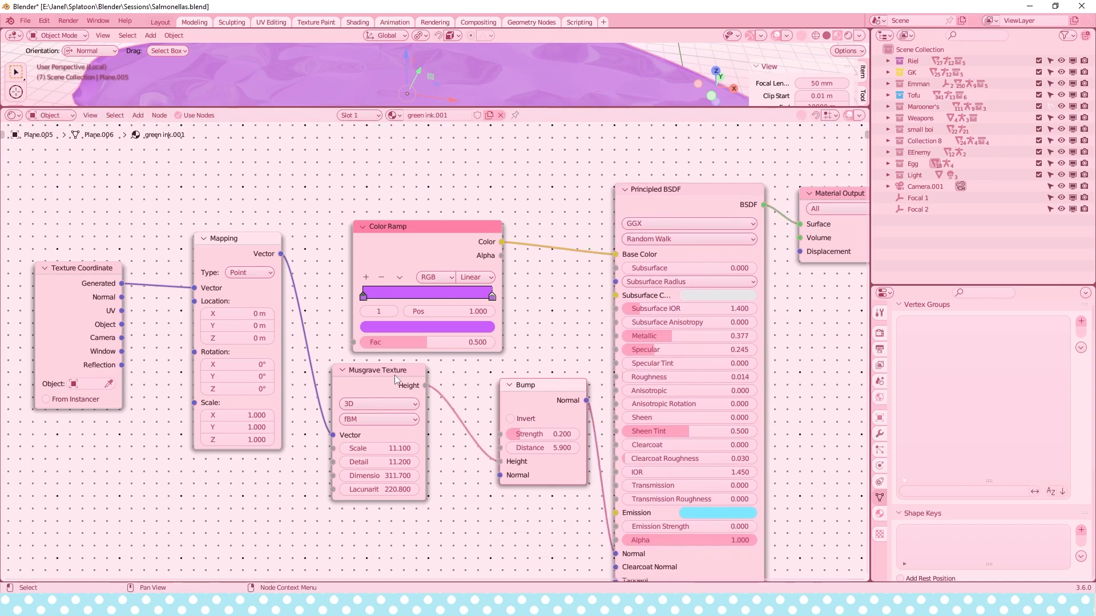
{"action": "left_click_drag", "start_coordinate": [392, 372], "coordinate": [416, 396]}
{"action": "middle_click_drag", "start_coordinate": [400, 221], "coordinate": [393, 279]}
{"action": "mouse_move", "coordinate": [411, 279]}
{"action": "left_mouse_down"}
{"action": "mouse_move", "coordinate": [509, 255]}
{"action": "mouse_move", "coordinate": [479, 276]}
{"action": "mouse_move", "coordinate": [430, 280]}
{"action": "left_mouse_up"}
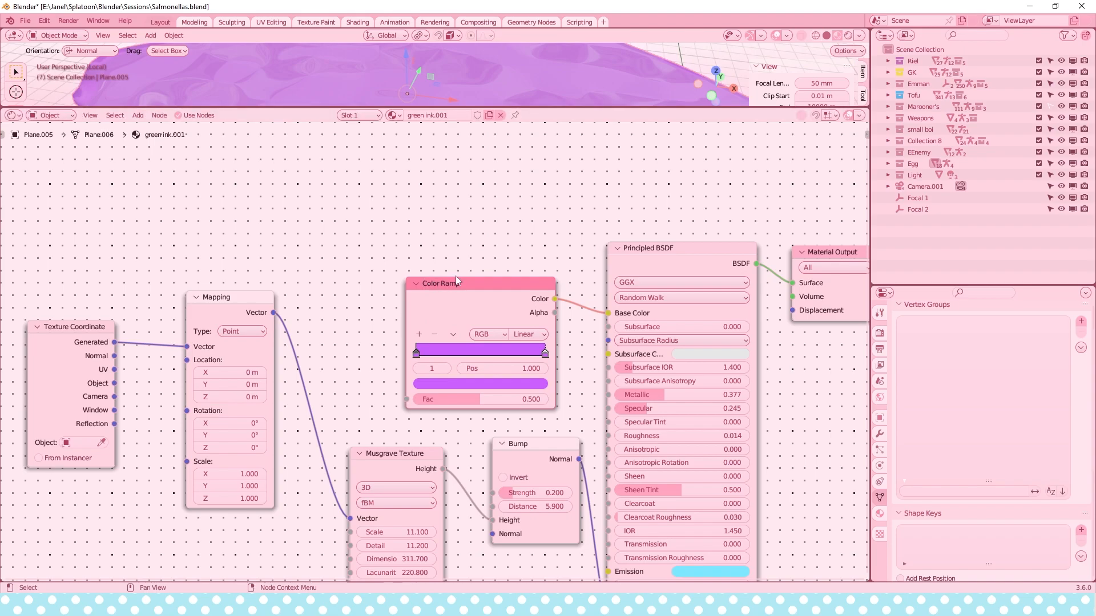
Add a second Color Ramp node above the existing one and delete it again.
{"action": "left_click", "coordinate": [472, 196]}
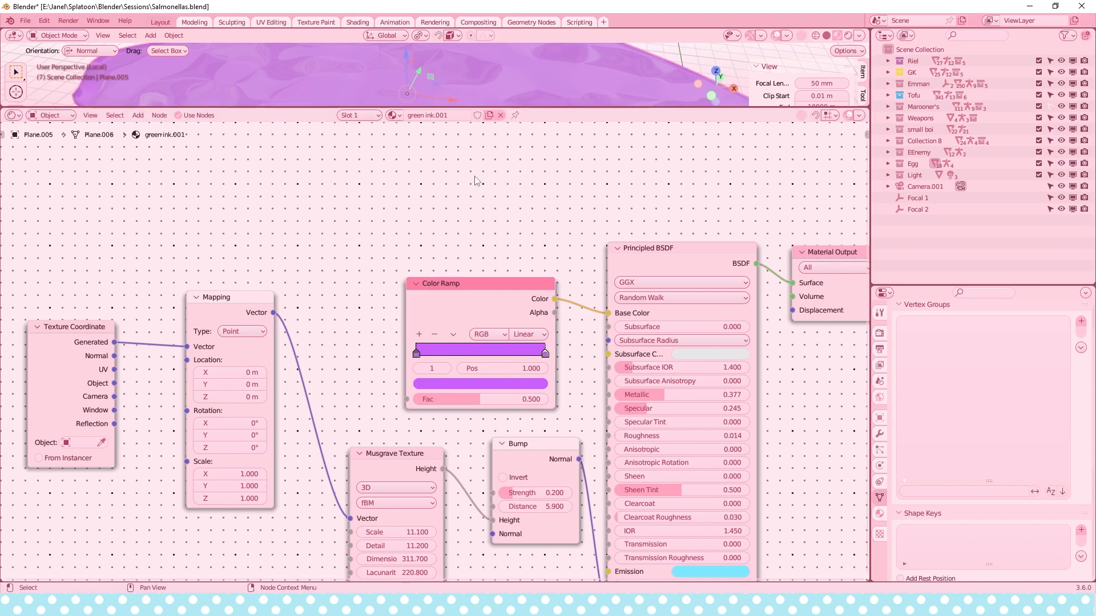
{"action": "key", "text": "shift+a"}
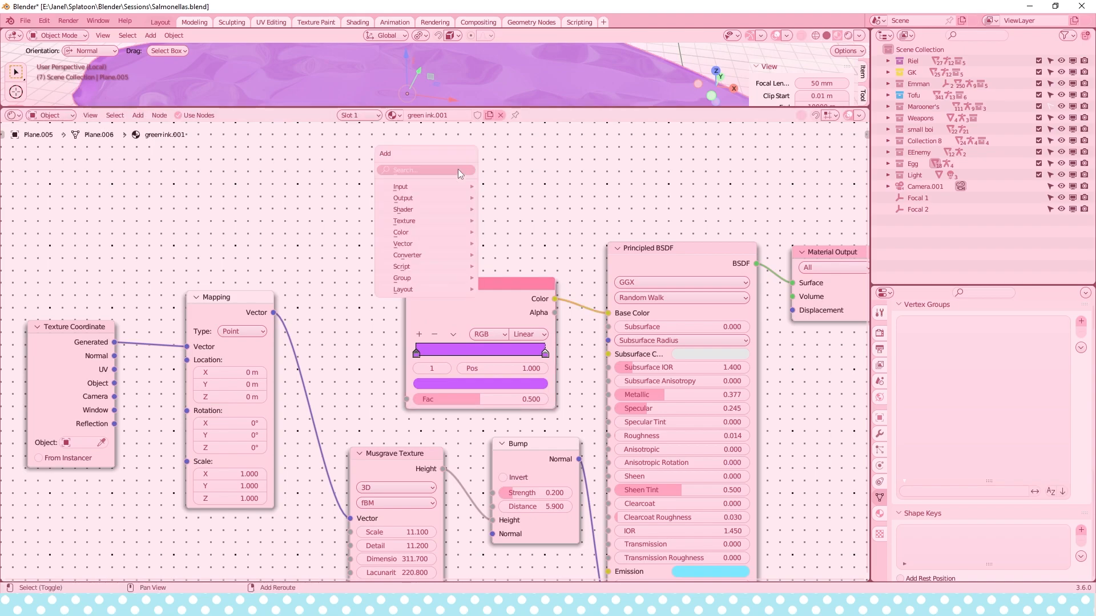
{"action": "left_click", "coordinate": [458, 169]}
{"action": "type", "text": "color"}
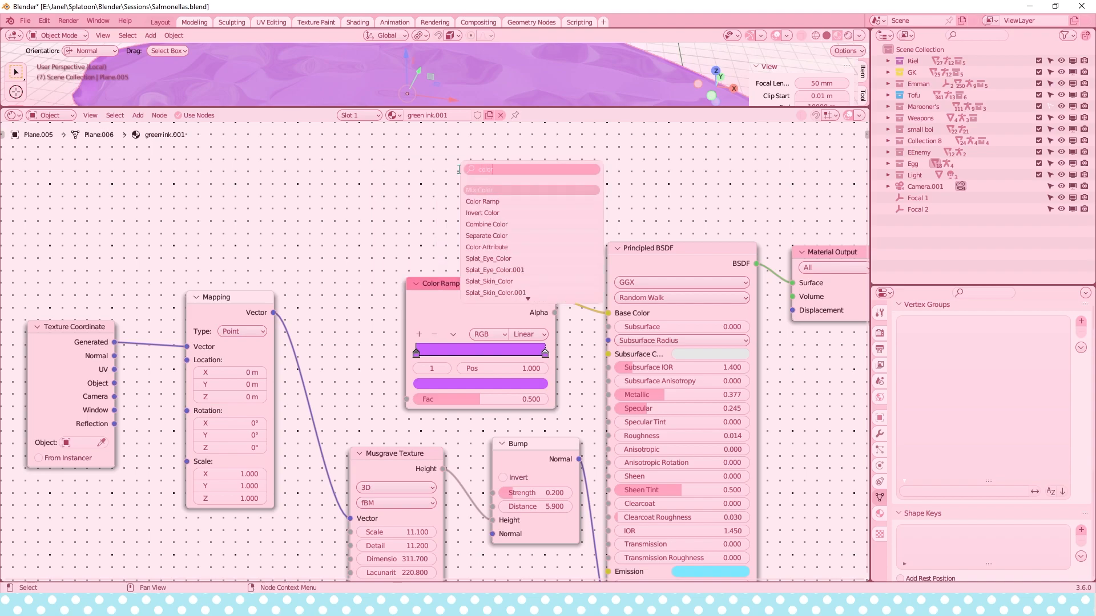
{"action": "key", "text": "Down"}
{"action": "key", "text": "Return"}
{"action": "left_click", "coordinate": [405, 159]}
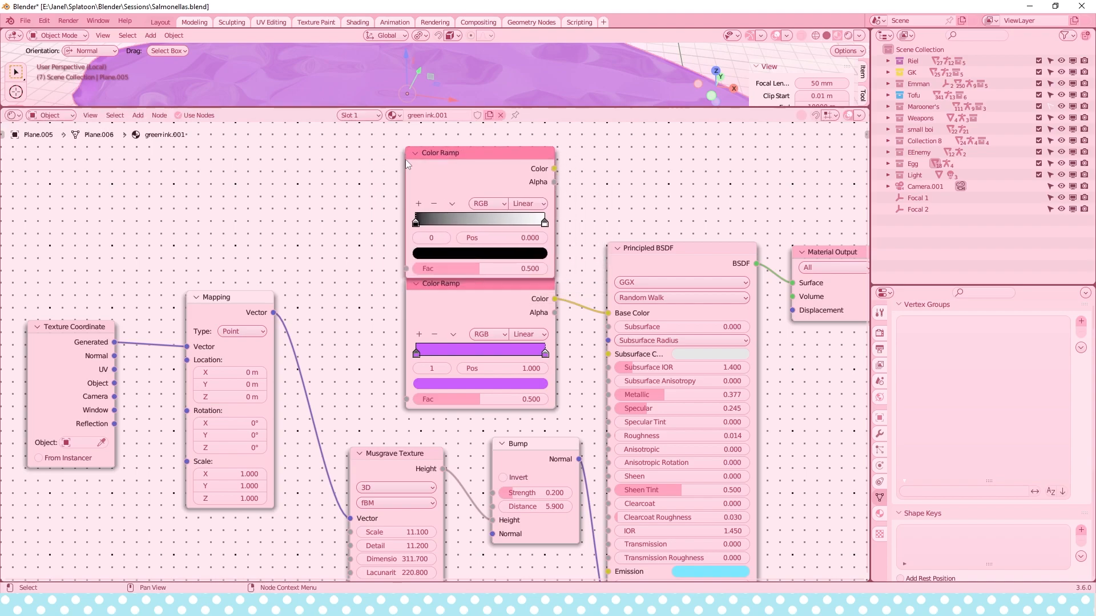
{"action": "left_click_drag", "start_coordinate": [406, 228], "coordinate": [412, 228]}
{"action": "key", "text": "Delete"}
Line up the Texture Coordinate and Mapping nodes beside the Musgrave Texture node.
{"action": "middle_click_drag", "start_coordinate": [274, 299], "coordinate": [357, 229]}
{"action": "left_click_drag", "start_coordinate": [324, 229], "coordinate": [351, 335]}
{"action": "left_click_drag", "start_coordinate": [190, 356], "coordinate": [196, 354]}
{"action": "left_click_drag", "start_coordinate": [340, 334], "coordinate": [325, 335]}
{"action": "scroll", "coordinate": [486, 412], "scroll_direction": "up", "scroll_amount": 3}
{"action": "middle_click_drag", "start_coordinate": [486, 407], "coordinate": [410, 327]}
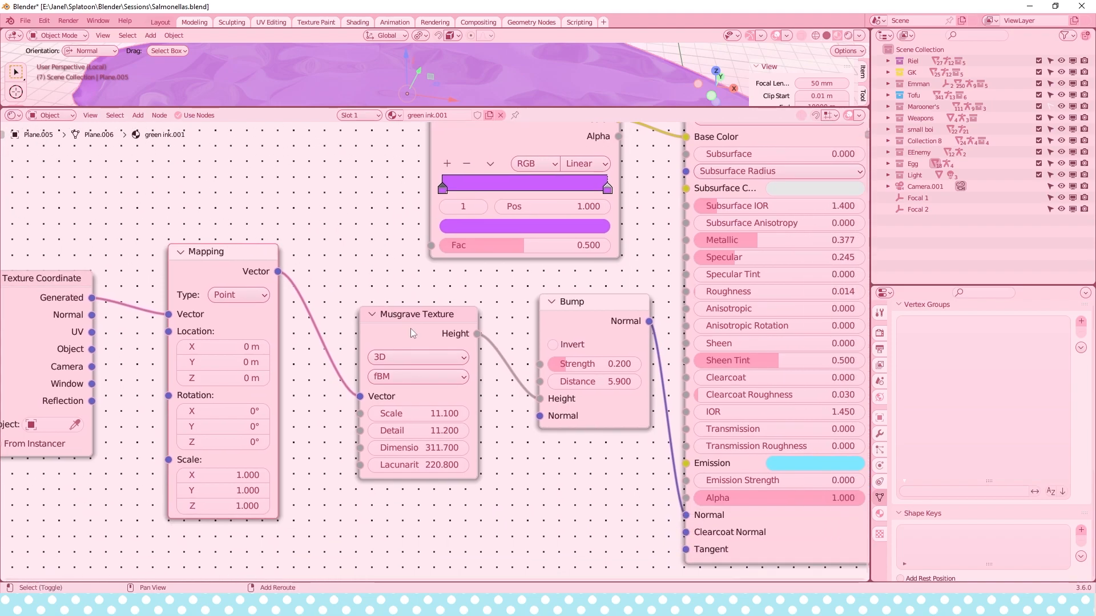
{"action": "scroll", "coordinate": [408, 314], "scroll_direction": "up", "scroll_amount": 3}
{"action": "left_click_drag", "start_coordinate": [407, 309], "coordinate": [397, 320]}
Enlarge the viewport and set the ink's Musgrave Texture to Scale 7.000 and Detail 0.400, inspecting the surface.
{"action": "left_click_drag", "start_coordinate": [390, 106], "coordinate": [393, 355]}
{"action": "scroll", "coordinate": [415, 245], "scroll_direction": "up", "scroll_amount": 4}
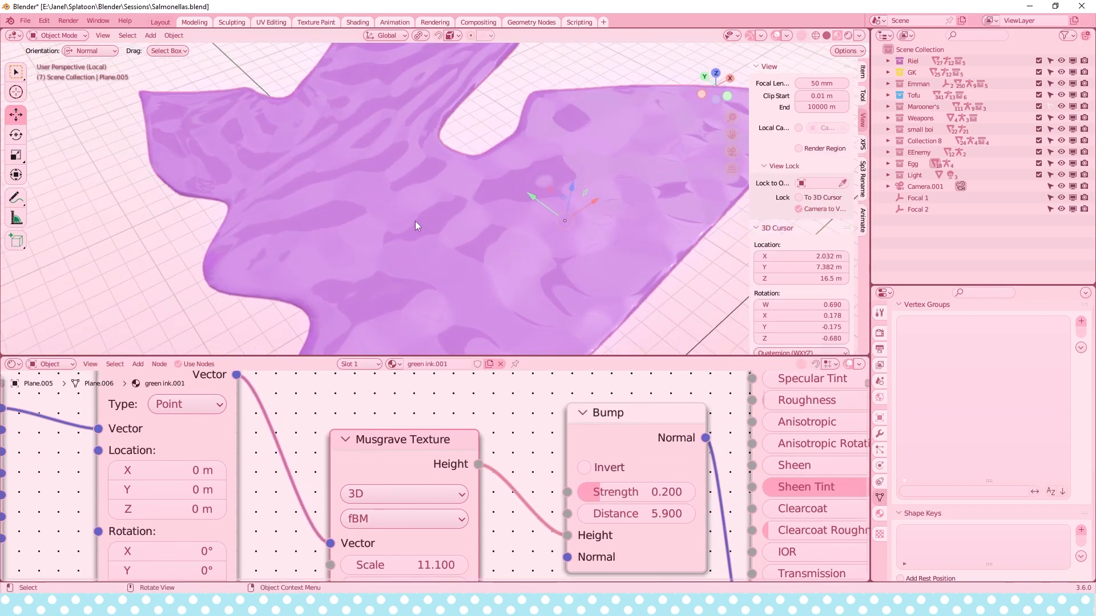
{"action": "scroll", "coordinate": [488, 475], "scroll_direction": "down", "scroll_amount": 1}
{"action": "middle_click_drag", "start_coordinate": [503, 484], "coordinate": [511, 421]}
{"action": "left_click_drag", "start_coordinate": [424, 493], "coordinate": [363, 513]}
{"action": "middle_click_drag", "start_coordinate": [452, 251], "coordinate": [384, 299]}
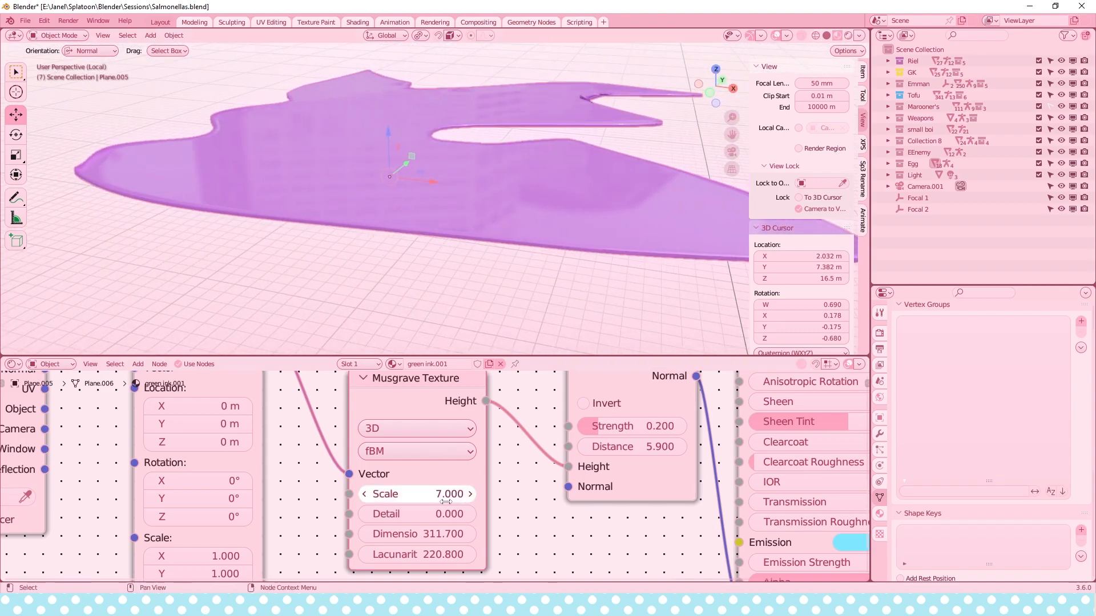
{"action": "left_click_drag", "start_coordinate": [447, 513], "coordinate": [456, 514]}
{"action": "middle_click_drag", "start_coordinate": [400, 297], "coordinate": [439, 194]}
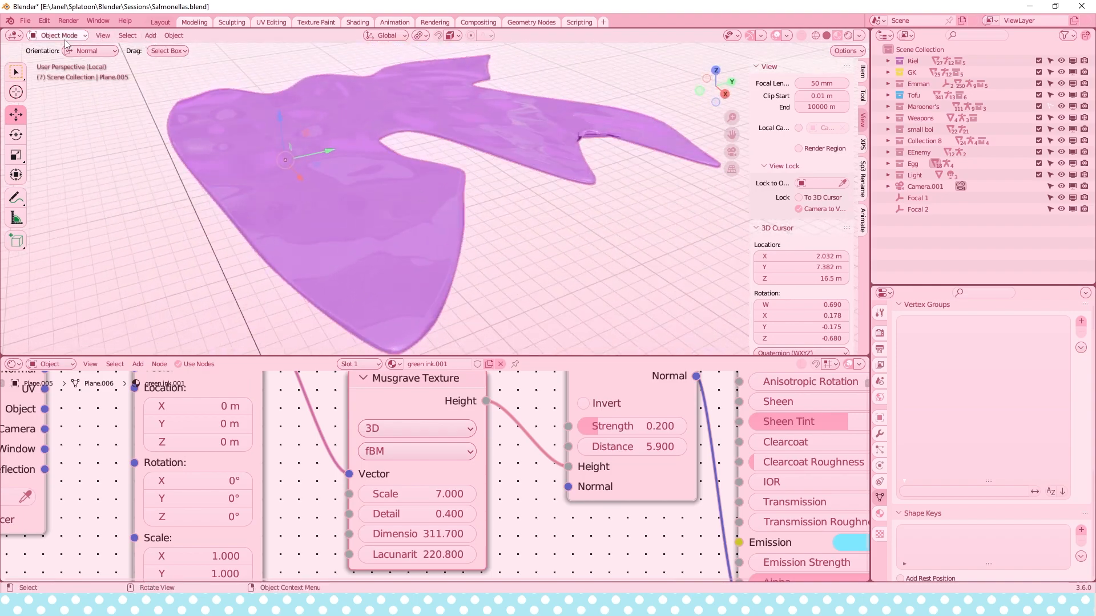
Enter Edit Mode on the ink puddle and turn off its Solidify modifier's viewport display.
{"action": "left_click", "coordinate": [65, 38]}
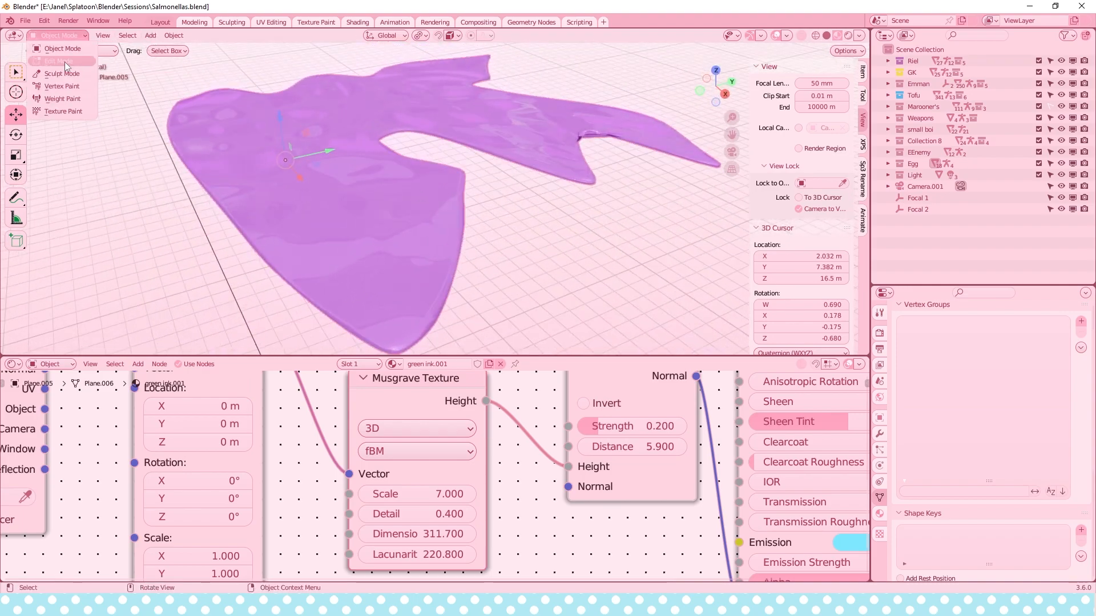
{"action": "left_click", "coordinate": [65, 62]}
{"action": "middle_click_drag", "start_coordinate": [259, 159], "coordinate": [282, 137]}
{"action": "middle_click_drag", "start_coordinate": [710, 258], "coordinate": [701, 250]}
{"action": "left_click", "coordinate": [879, 433]}
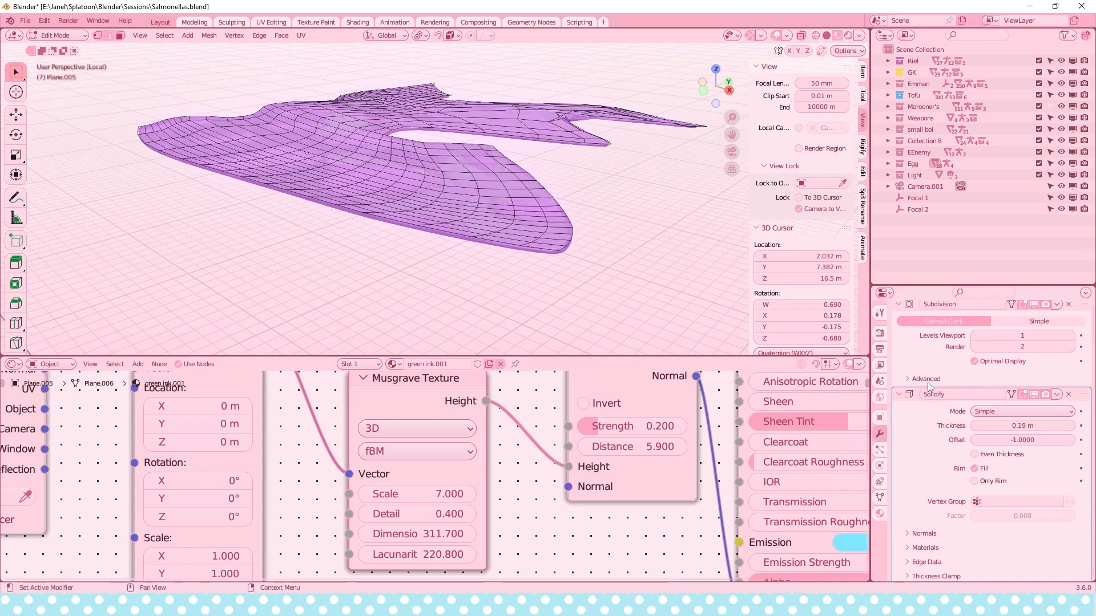
{"action": "left_click", "coordinate": [1035, 395]}
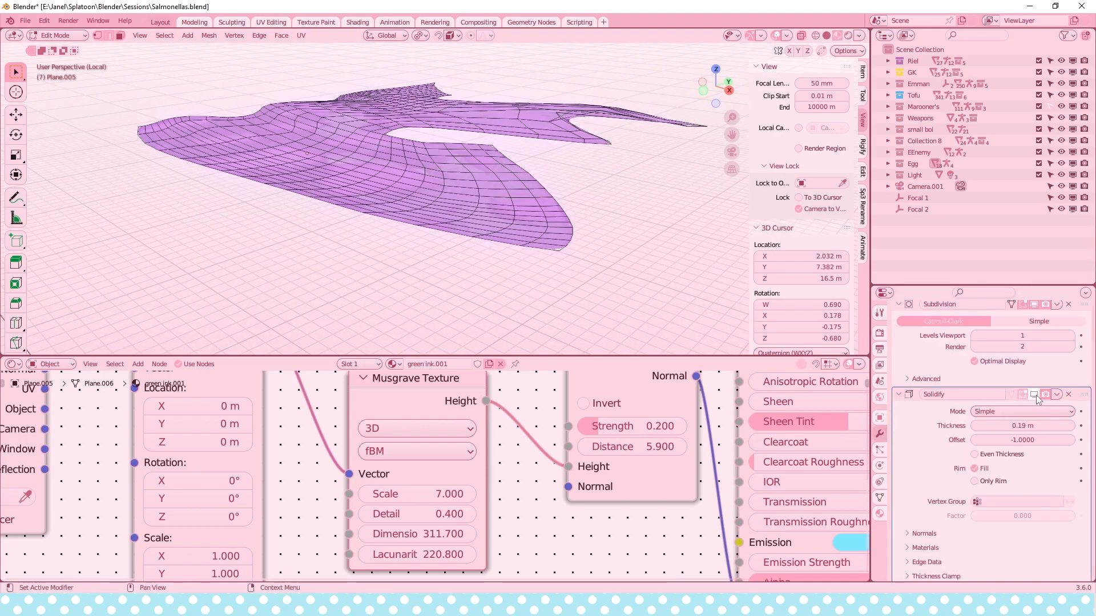
Enlarge the properties editor and turn off the ink puddle's Subdivision modifier in the viewport.
{"action": "scroll", "coordinate": [970, 416], "scroll_direction": "up", "scroll_amount": 3}
{"action": "scroll", "coordinate": [613, 187], "scroll_direction": "up", "scroll_amount": 4}
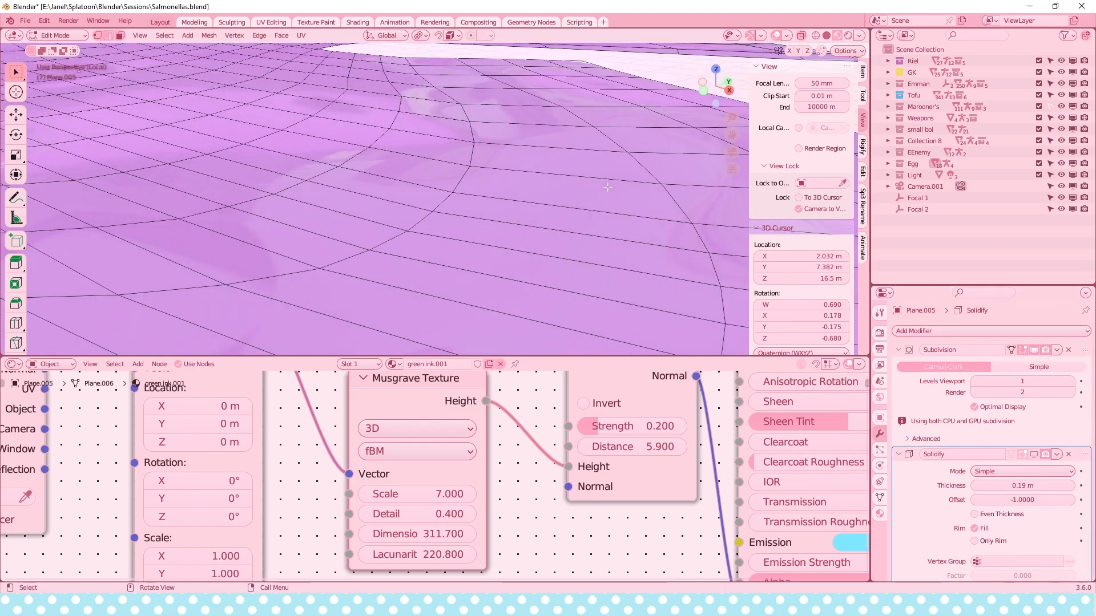
{"action": "middle_click_drag", "start_coordinate": [613, 187], "coordinate": [568, 191]}
{"action": "scroll", "coordinate": [565, 189], "scroll_direction": "down", "scroll_amount": 3}
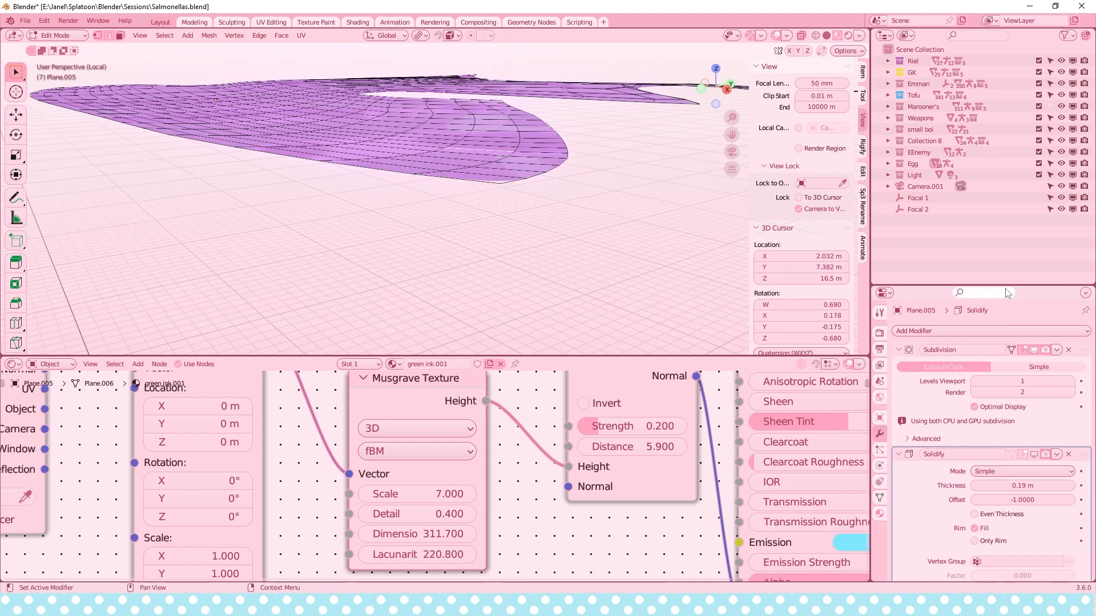
{"action": "left_click_drag", "start_coordinate": [1008, 286], "coordinate": [1008, 200]}
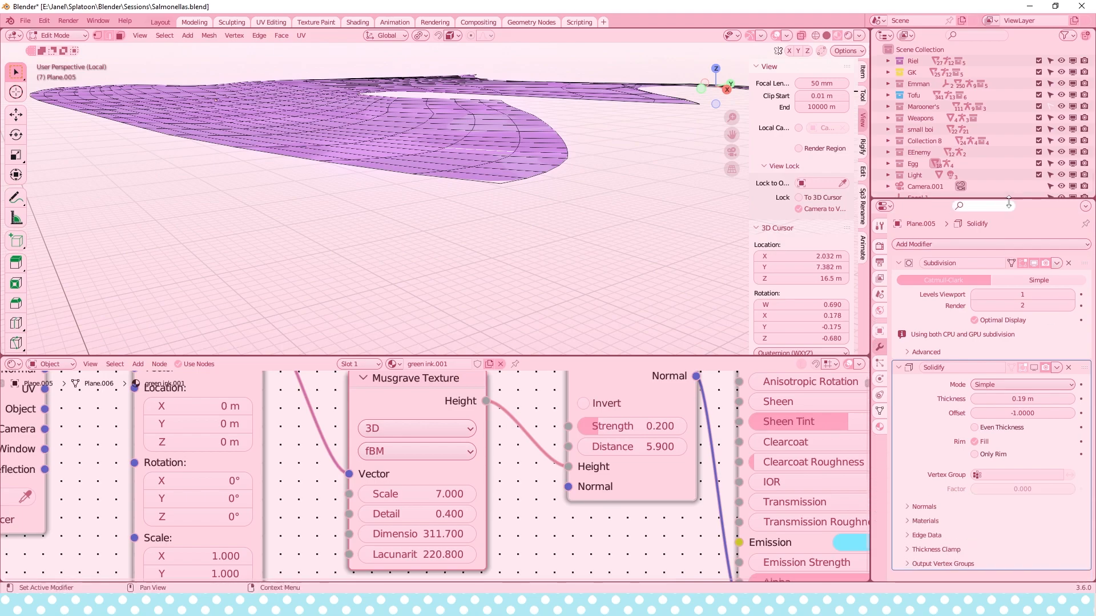
{"action": "left_click", "coordinate": [1036, 265]}
Move the vertex at the inner corner of the ink's notch about -0.23 m along its normal Y axis and return to Object Mode.
{"action": "middle_click_drag", "start_coordinate": [605, 157], "coordinate": [530, 213]}
{"action": "left_click", "coordinate": [97, 36]}
{"action": "middle_click_drag", "start_coordinate": [641, 274], "coordinate": [590, 173], "text": "shift"}
{"action": "left_click", "coordinate": [576, 166]}
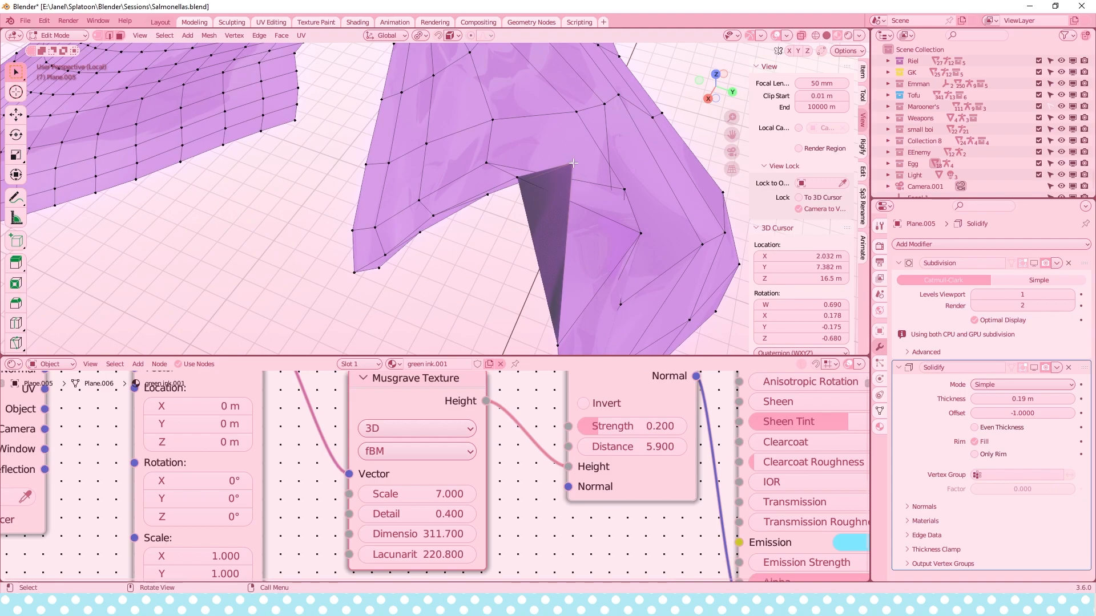
{"action": "left_click", "coordinate": [16, 114]}
{"action": "middle_click_drag", "start_coordinate": [554, 257], "coordinate": [496, 259]}
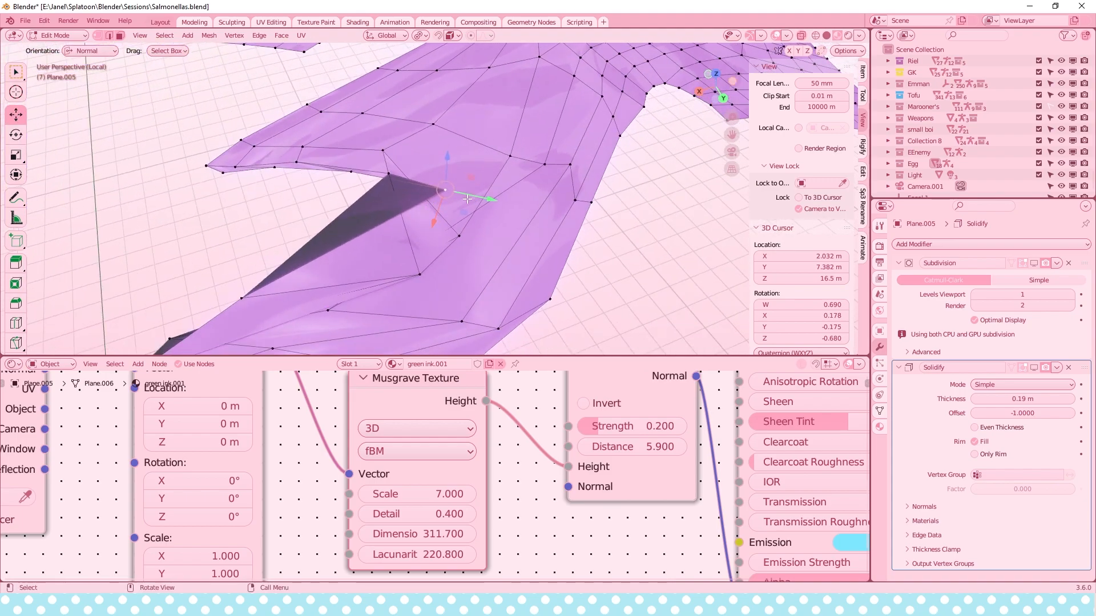
{"action": "left_click_drag", "start_coordinate": [469, 199], "coordinate": [378, 188]}
{"action": "left_click_drag", "start_coordinate": [367, 149], "coordinate": [336, 222]}
{"action": "scroll", "coordinate": [336, 222], "scroll_direction": "down", "scroll_amount": 4}
{"action": "middle_click_drag", "start_coordinate": [336, 221], "coordinate": [486, 256], "text": "shift"}
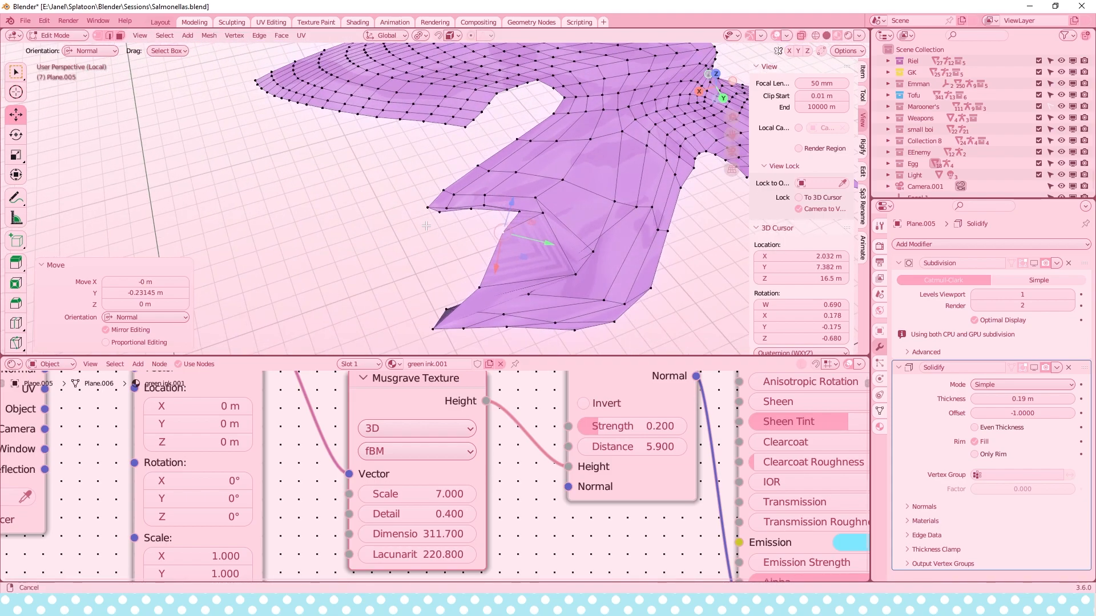
{"action": "left_click", "coordinate": [57, 35]}
{"action": "left_click", "coordinate": [57, 48]}
Place the 3D cursor on the ink near its rounded end and add a mesh plane there.
{"action": "middle_click_drag", "start_coordinate": [348, 147], "coordinate": [474, 150]}
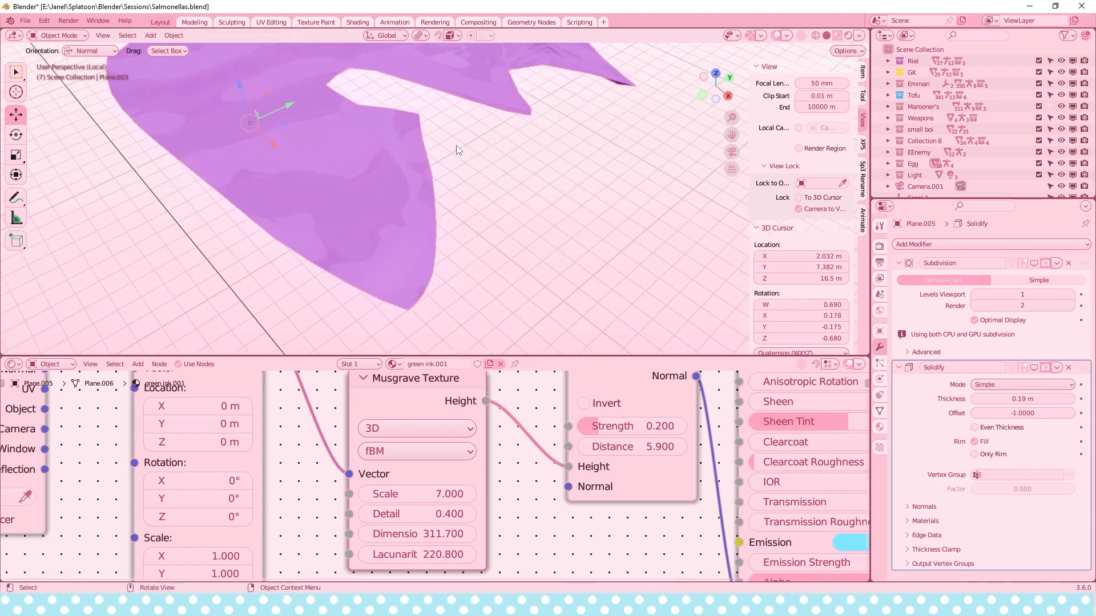
{"action": "left_click", "coordinate": [16, 92]}
{"action": "left_click", "coordinate": [368, 174]}
{"action": "middle_click_drag", "start_coordinate": [385, 175], "coordinate": [409, 177]}
{"action": "key", "text": "shift+a"}
{"action": "mouse_move", "coordinate": [402, 170]}
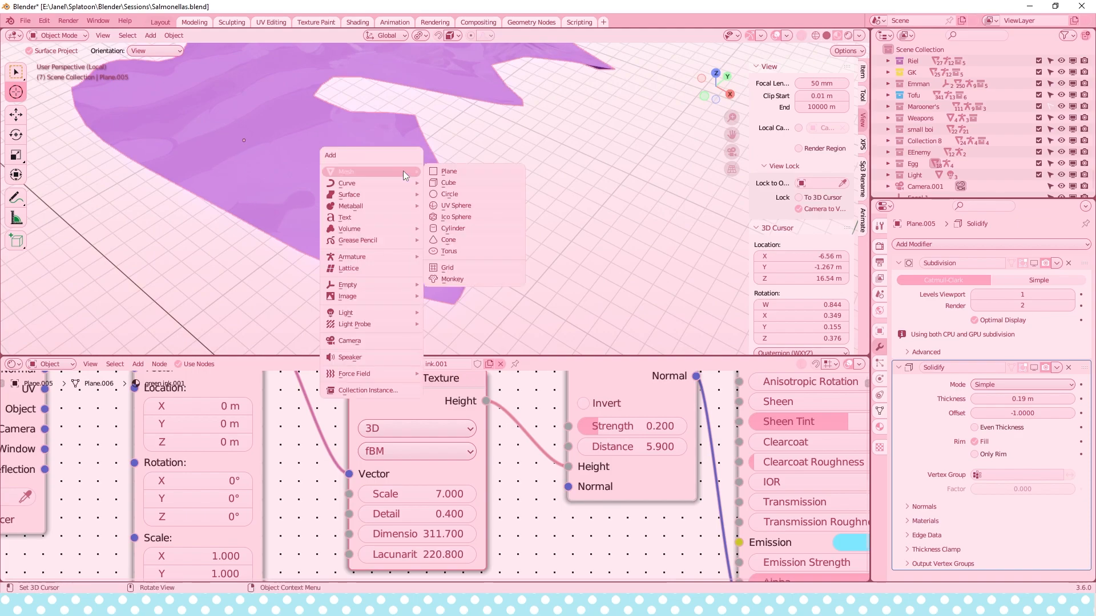
{"action": "left_click", "coordinate": [437, 171]}
Move the new plane clear of the ink puddle's edge and undo the extra upward move.
{"action": "left_click", "coordinate": [18, 113]}
{"action": "middle_click_drag", "start_coordinate": [368, 188], "coordinate": [394, 191]}
{"action": "left_click_drag", "start_coordinate": [441, 205], "coordinate": [697, 272]}
{"action": "middle_click_drag", "start_coordinate": [624, 247], "coordinate": [568, 205], "text": "shift"}
{"action": "left_click_drag", "start_coordinate": [576, 193], "coordinate": [598, 126]}
{"action": "key", "text": "ctrl+z"}
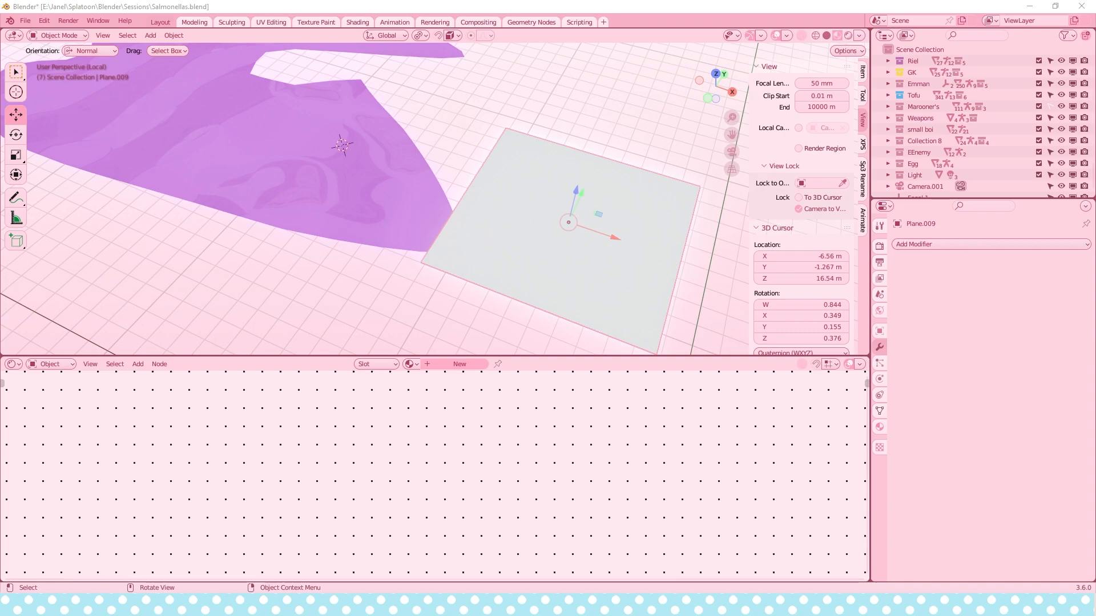
Switch to the browser to view the green-ink reference render and return to Blender.
{"action": "left_click_drag", "start_coordinate": [722, 231], "coordinate": [430, 22]}
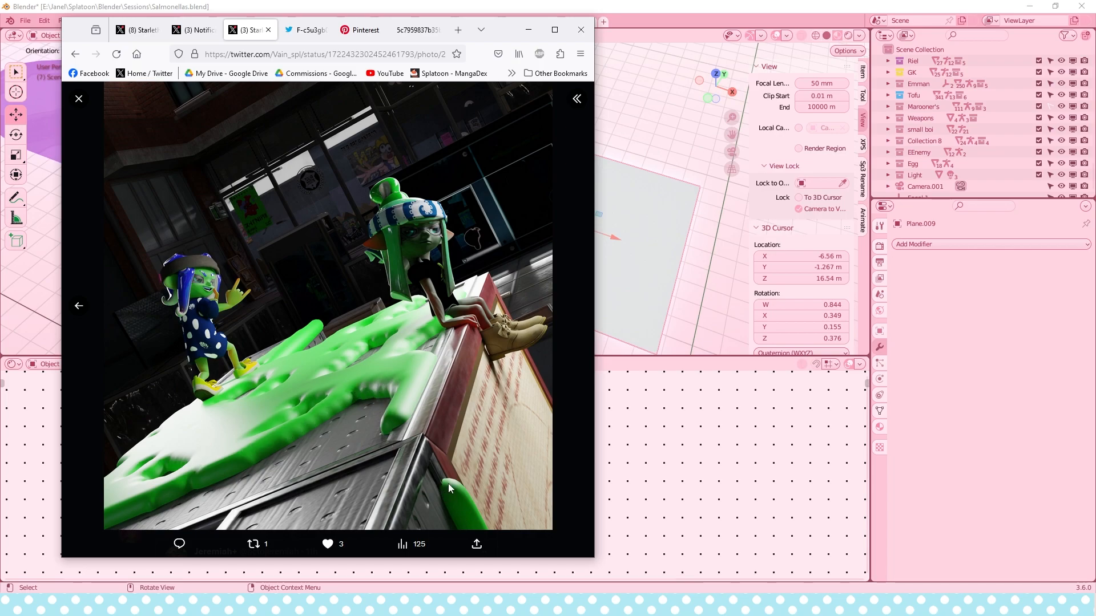
{"action": "left_click", "coordinate": [528, 29]}
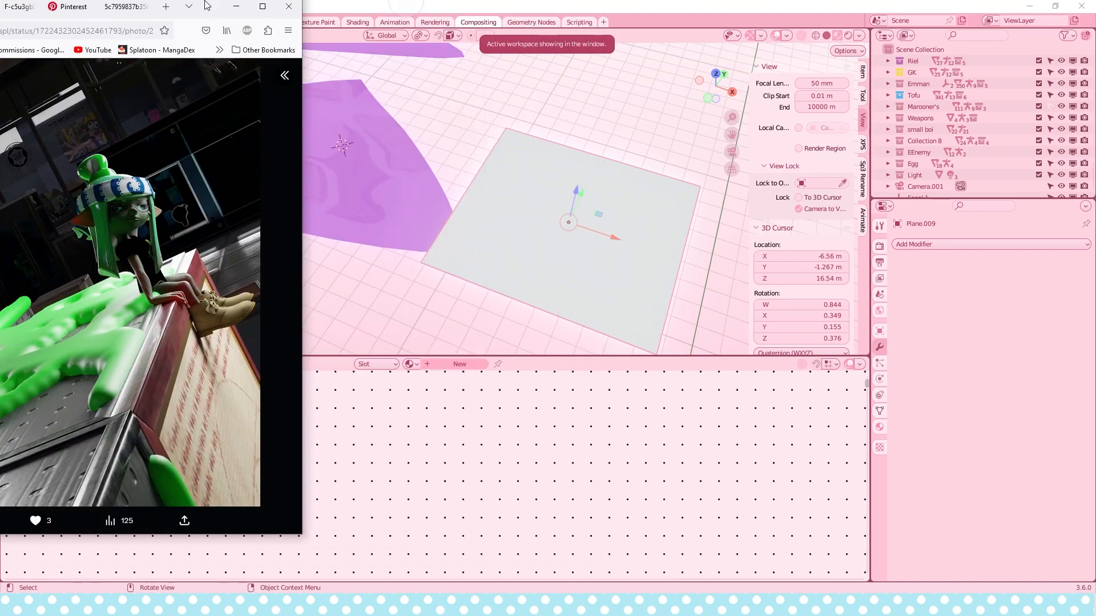
{"action": "middle_click_drag", "start_coordinate": [585, 239], "coordinate": [597, 244]}
Enter Edit Mode on the grey plane, select its face and subdivide it three times.
{"action": "right_click", "coordinate": [598, 249]}
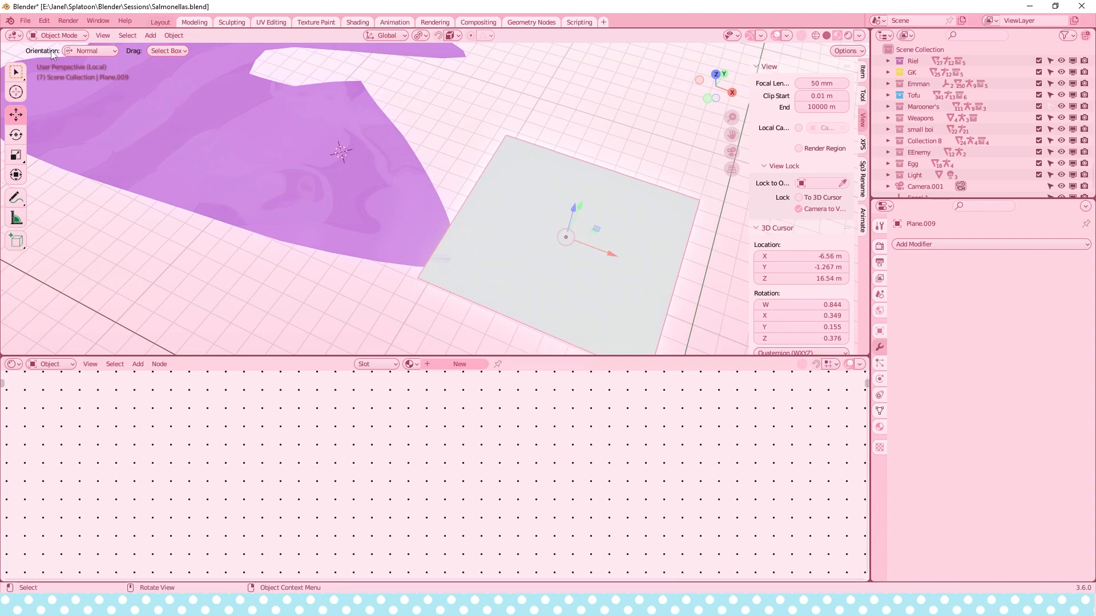
{"action": "left_click", "coordinate": [59, 35]}
{"action": "left_click", "coordinate": [57, 65]}
{"action": "right_click", "coordinate": [596, 235]}
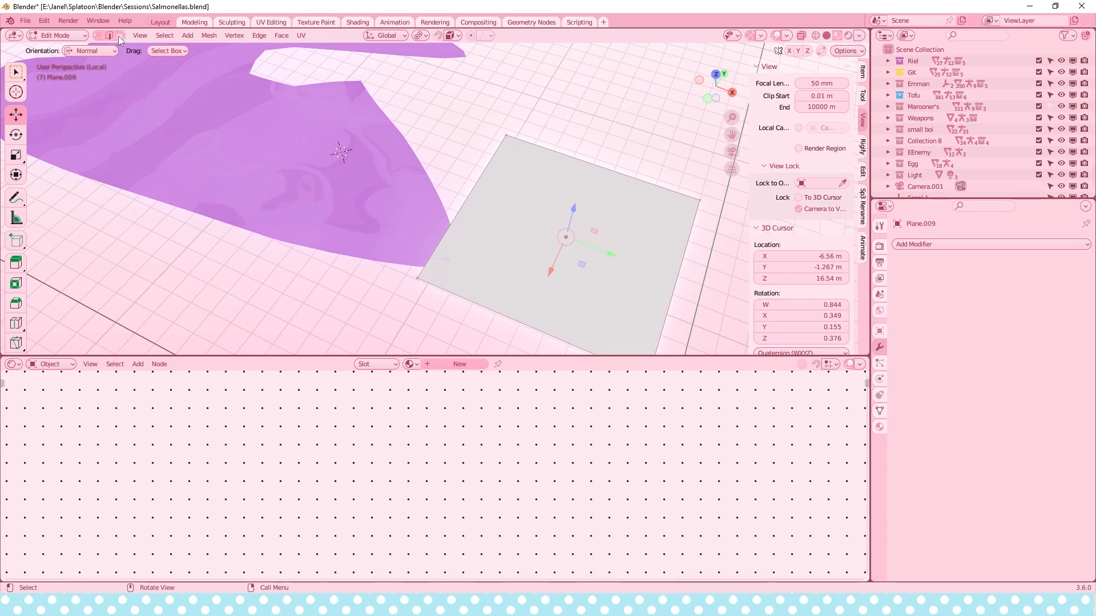
{"action": "left_click", "coordinate": [599, 236]}
{"action": "right_click", "coordinate": [608, 227]}
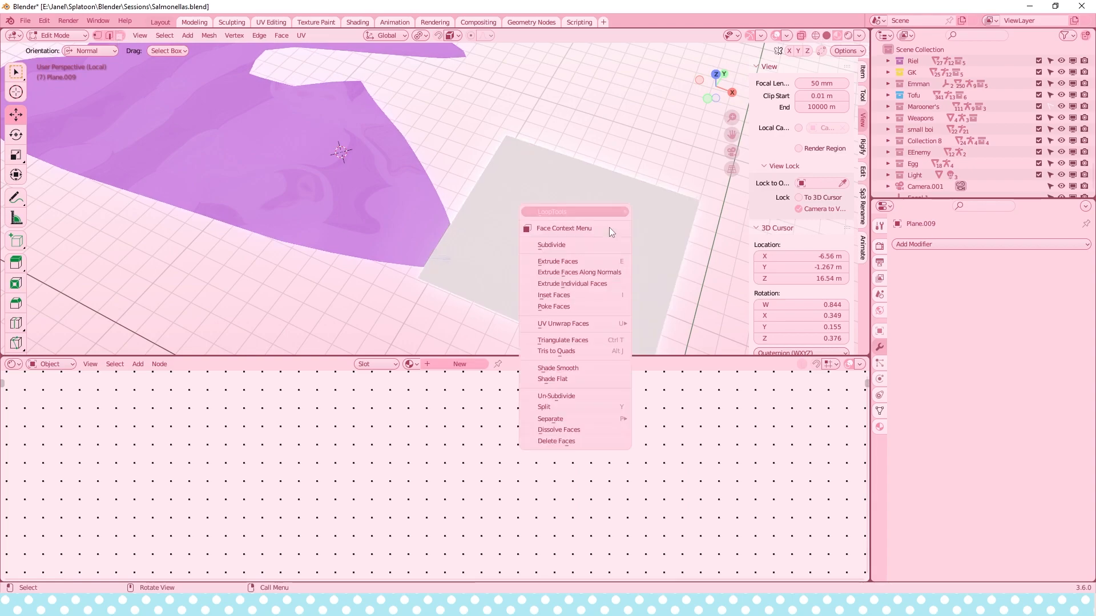
{"action": "right_click", "coordinate": [576, 244]}
{"action": "left_click", "coordinate": [568, 260]}
{"action": "right_click", "coordinate": [589, 258]}
{"action": "left_click", "coordinate": [588, 262]}
{"action": "middle_click_drag", "start_coordinate": [570, 254], "coordinate": [519, 243], "text": "shift"}
{"action": "right_click", "coordinate": [519, 241]}
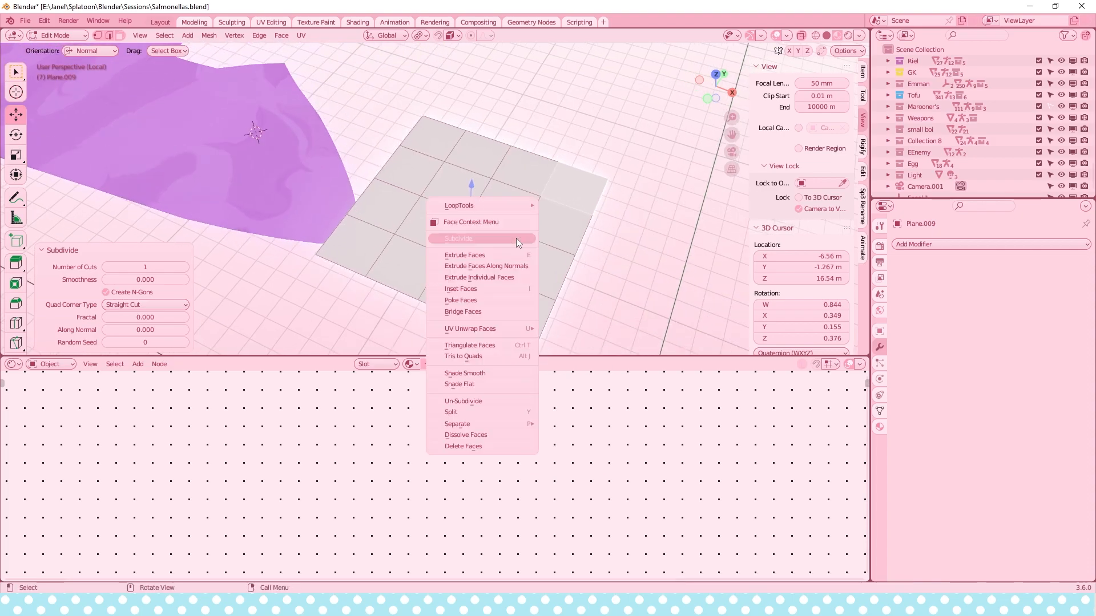
{"action": "left_click", "coordinate": [517, 239]}
Scale the subdivided plane by 1.744, move it further from the ink and return to Object Mode.
{"action": "scroll", "coordinate": [465, 226], "scroll_direction": "down", "scroll_amount": 2}
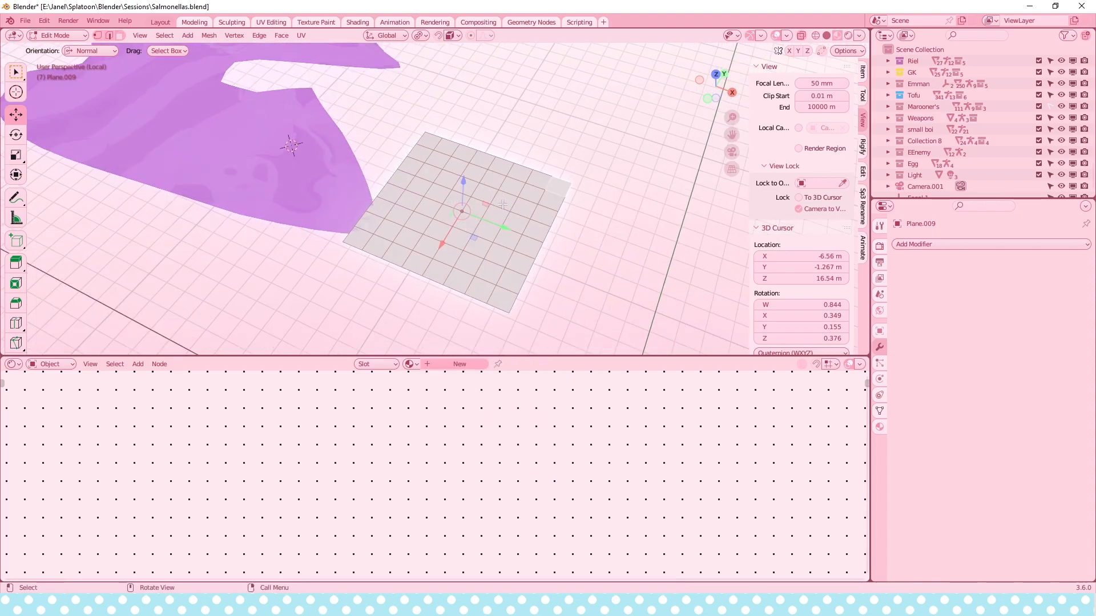
{"action": "key", "text": "s"}
{"action": "left_click", "coordinate": [525, 184]}
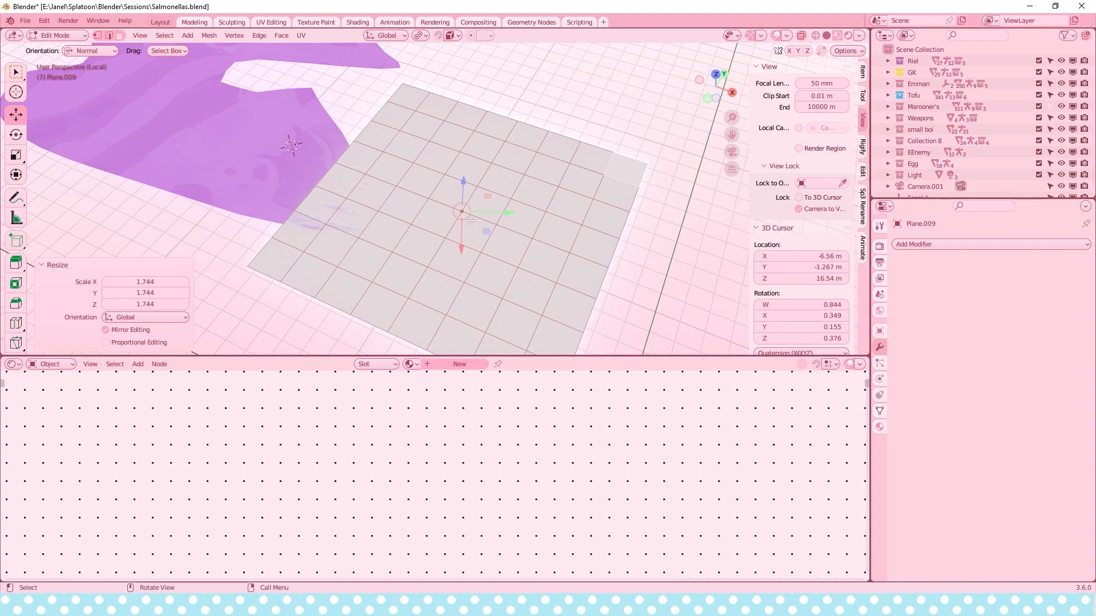
{"action": "mouse_move", "coordinate": [500, 215]}
{"action": "left_mouse_down"}
{"action": "mouse_move", "coordinate": [633, 267]}
{"action": "mouse_move", "coordinate": [617, 262]}
{"action": "left_mouse_up"}
{"action": "left_click", "coordinate": [66, 34]}
{"action": "left_click", "coordinate": [69, 49]}
Select the purple ink puddle and enlarge the node editor to show its whole material node tree.
{"action": "middle_click_drag", "start_coordinate": [617, 263], "coordinate": [560, 224], "text": "shift"}
{"action": "left_click", "coordinate": [242, 195]}
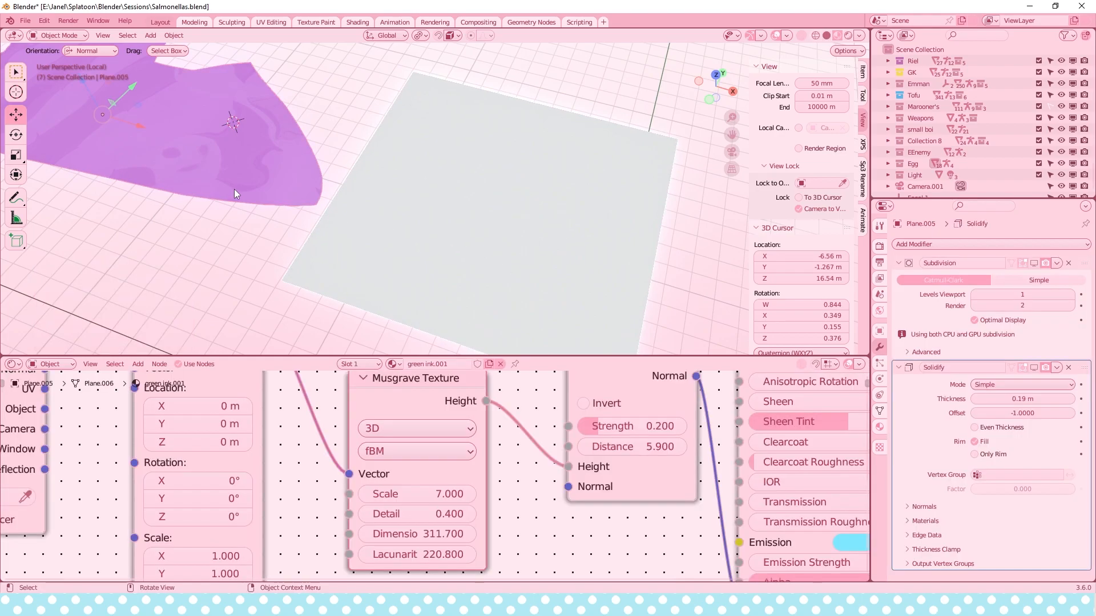
{"action": "scroll", "coordinate": [371, 251], "scroll_direction": "down", "scroll_amount": 3}
{"action": "left_click_drag", "start_coordinate": [427, 355], "coordinate": [427, 231]}
{"action": "scroll", "coordinate": [447, 454], "scroll_direction": "down", "scroll_amount": 4}
{"action": "middle_click_drag", "start_coordinate": [447, 453], "coordinate": [431, 446], "text": "shift"}
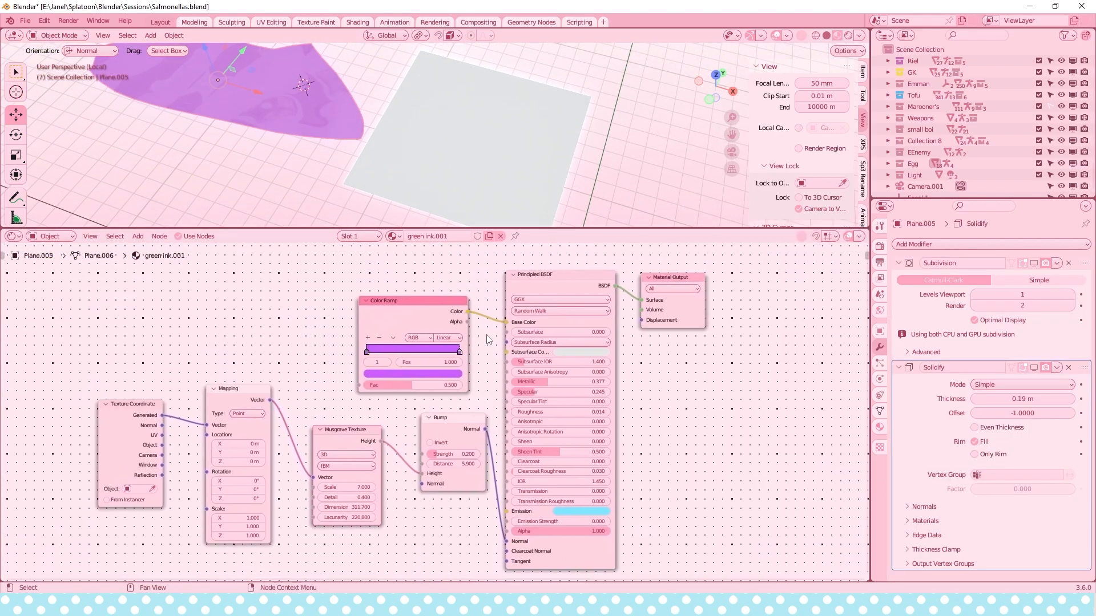
Assign the existing green ink material to the grey plane.
{"action": "left_click", "coordinate": [469, 169]}
{"action": "left_click", "coordinate": [348, 137]}
{"action": "left_click", "coordinate": [432, 150]}
{"action": "left_click", "coordinate": [411, 237]}
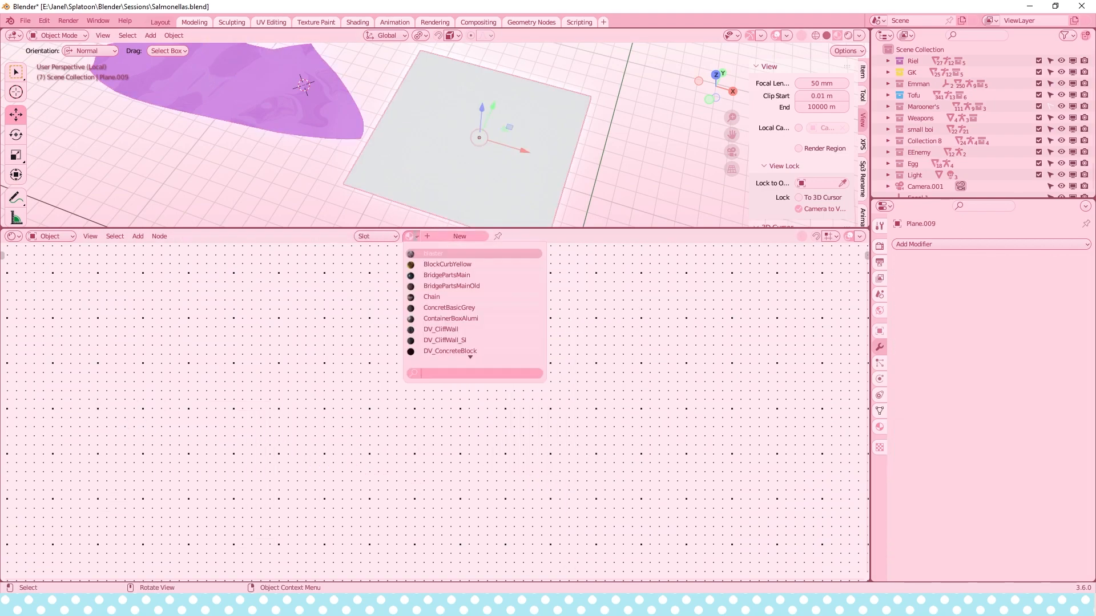
{"action": "type", "text": "green"}
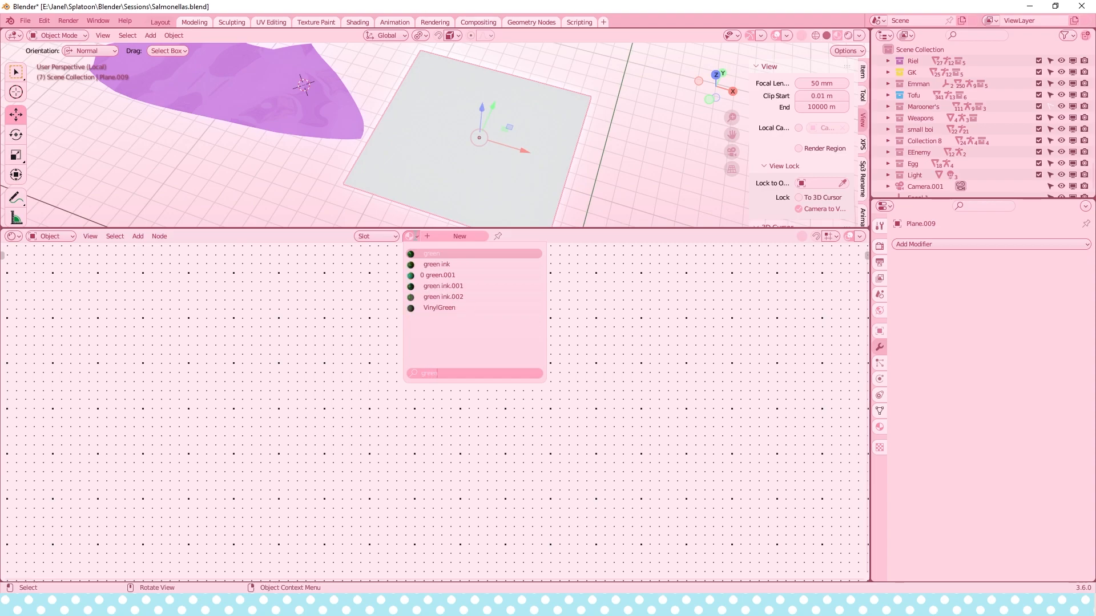
{"action": "key", "text": "Down"}
{"action": "key", "text": "Return"}
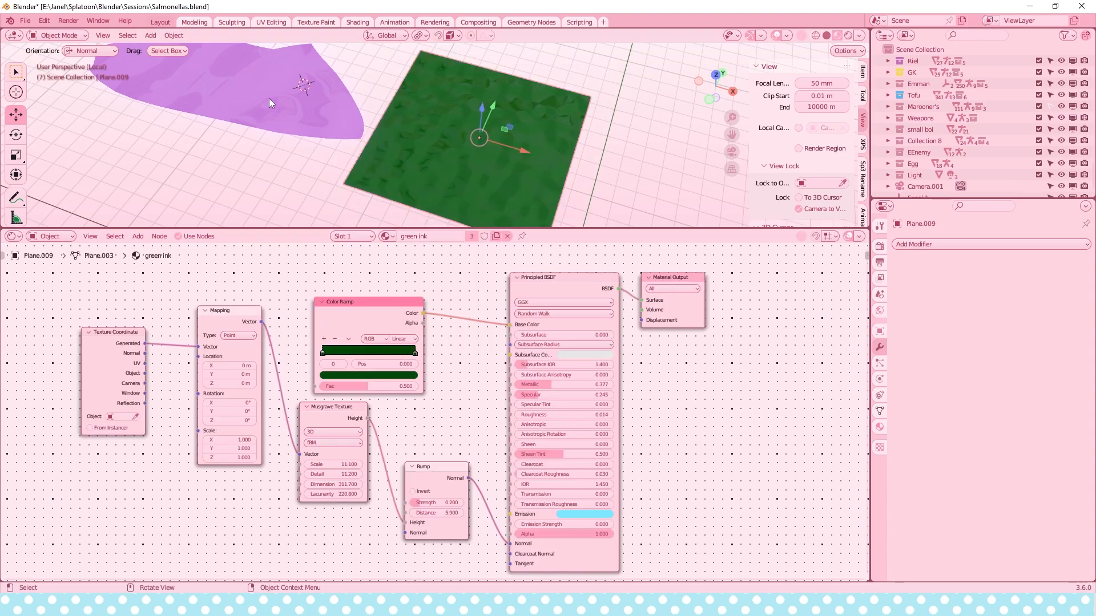
Rename the ink puddle's material as purple and assign that material to the square plane.
{"action": "left_click", "coordinate": [276, 88]}
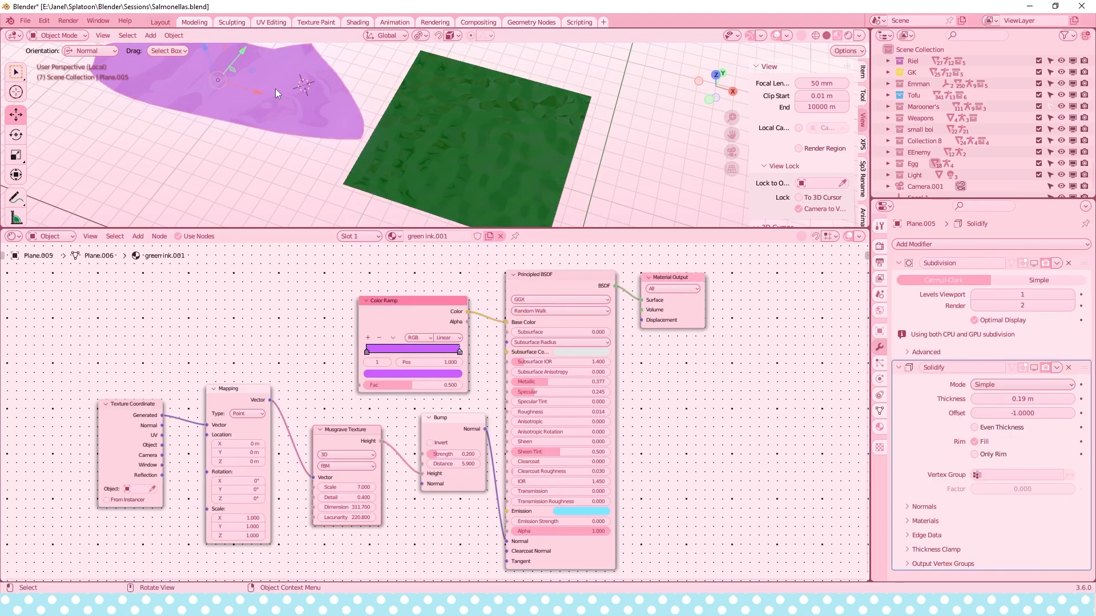
{"action": "double_click", "coordinate": [440, 236]}
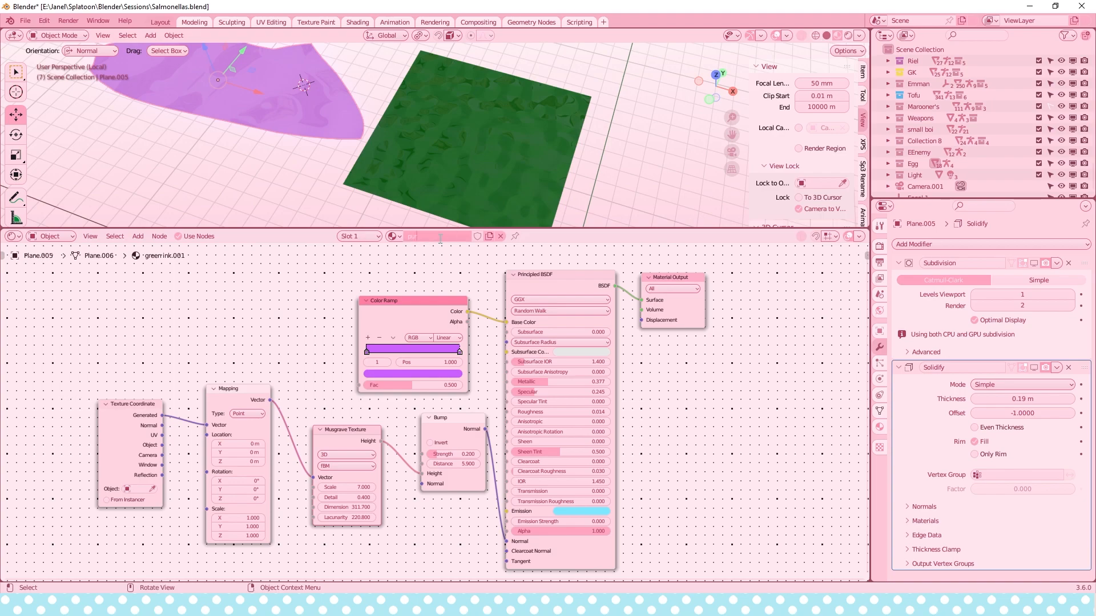
{"action": "left_click", "coordinate": [486, 149]}
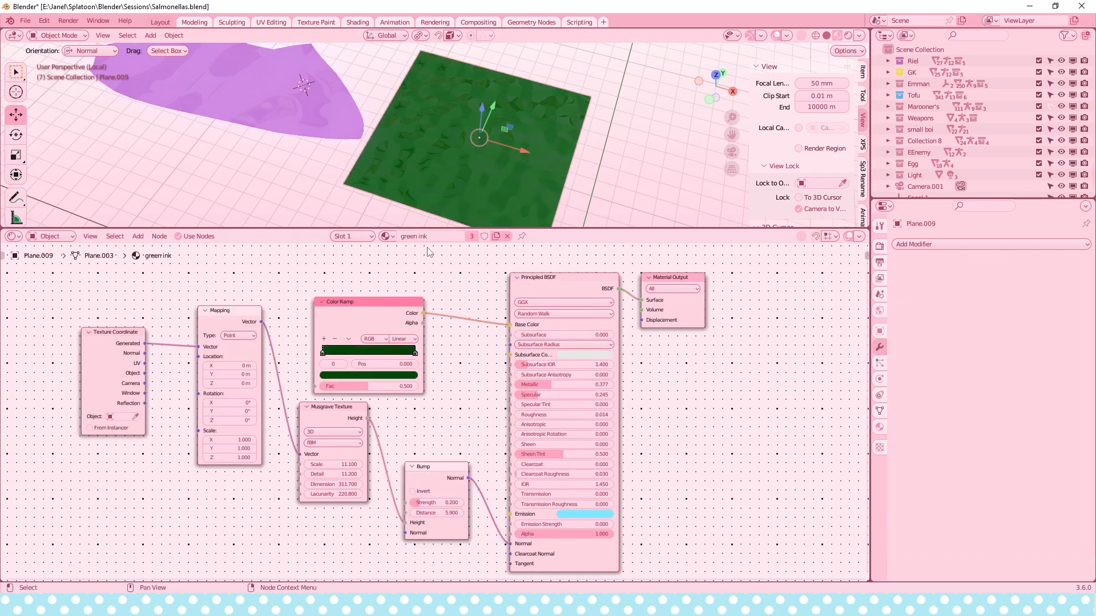
{"action": "left_click", "coordinate": [387, 236]}
{"action": "type", "text": "purp"}
{"action": "left_click", "coordinate": [412, 253]}
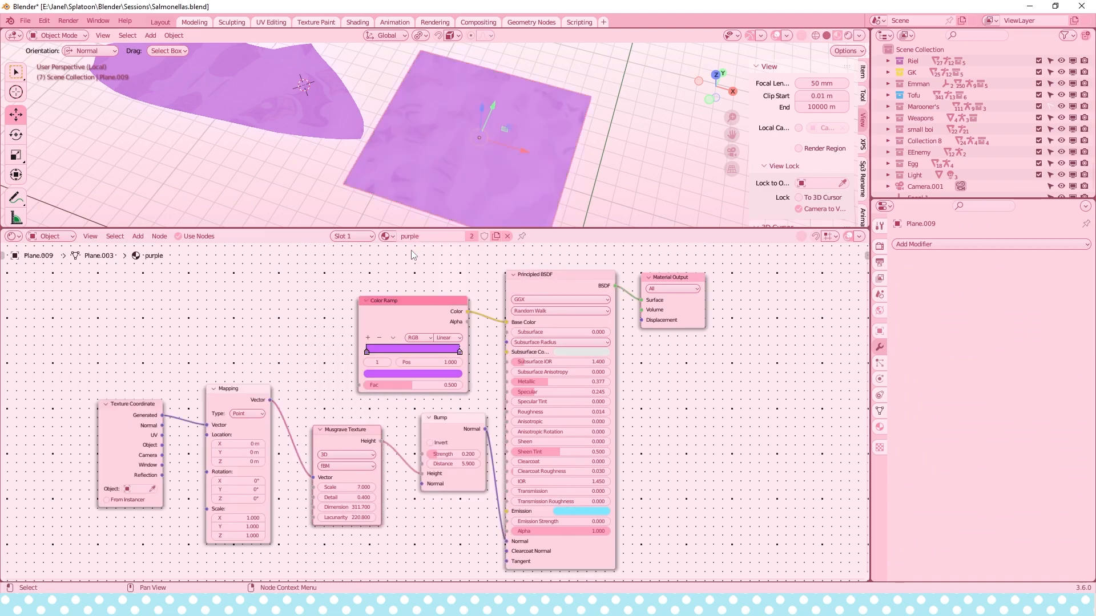
Add a Subdivision Surface modifier and a Solidify modifier to the square plane.
{"action": "middle_click_drag", "start_coordinate": [471, 196], "coordinate": [436, 174], "text": "shift"}
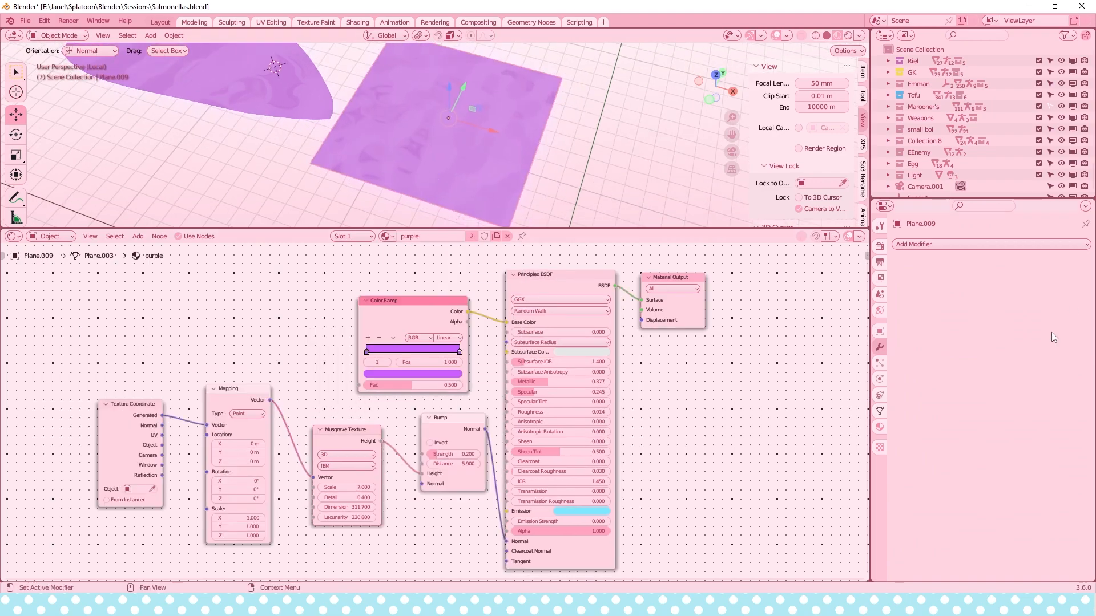
{"action": "left_click", "coordinate": [928, 246]}
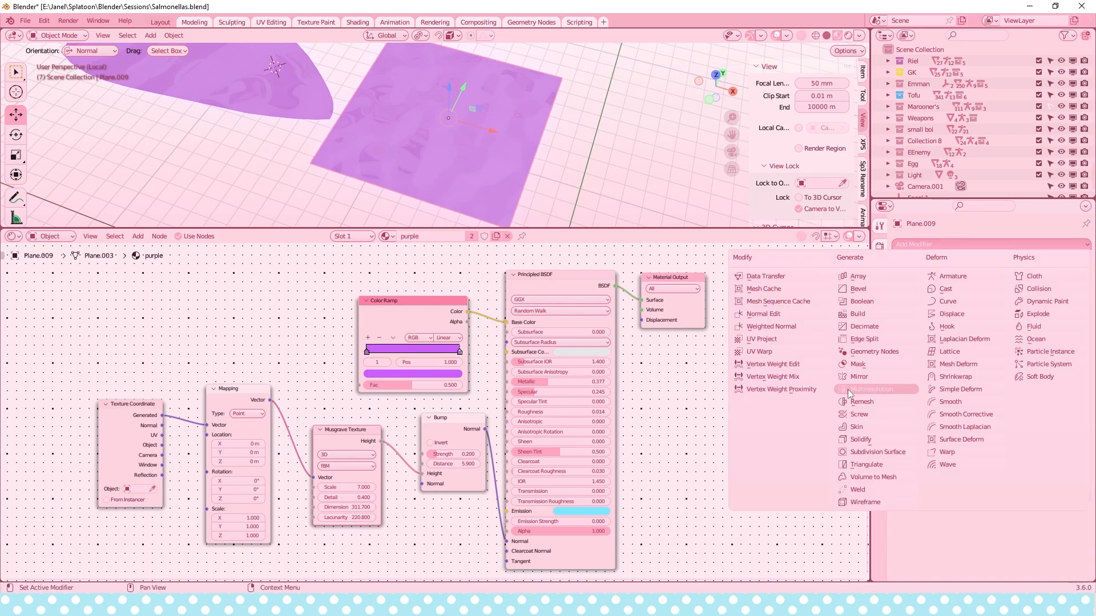
{"action": "left_click", "coordinate": [875, 453]}
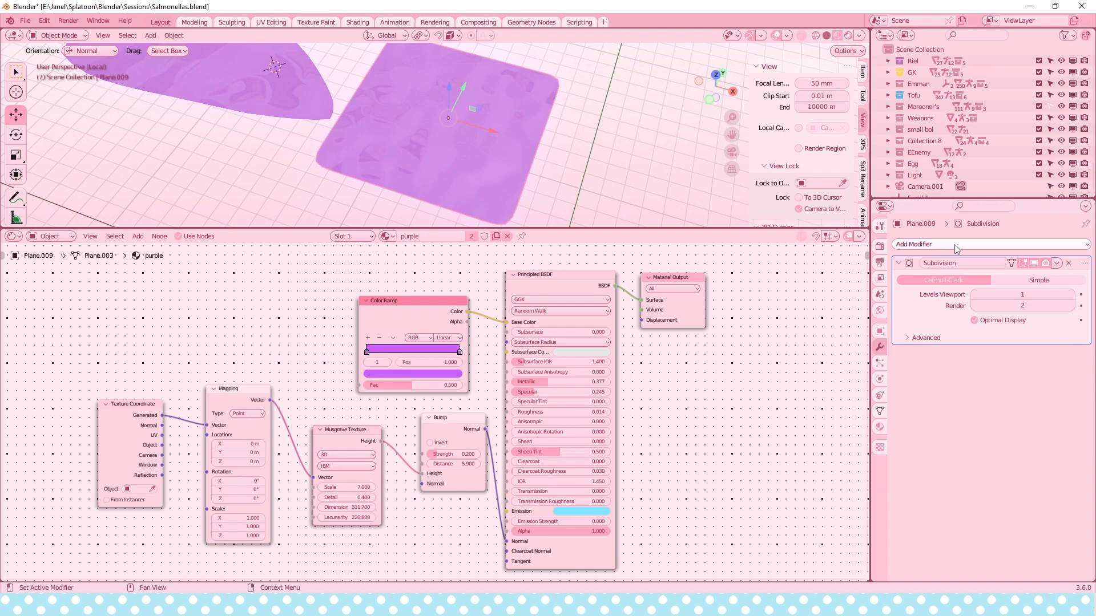
{"action": "left_click", "coordinate": [954, 244]}
{"action": "left_click", "coordinate": [861, 439]}
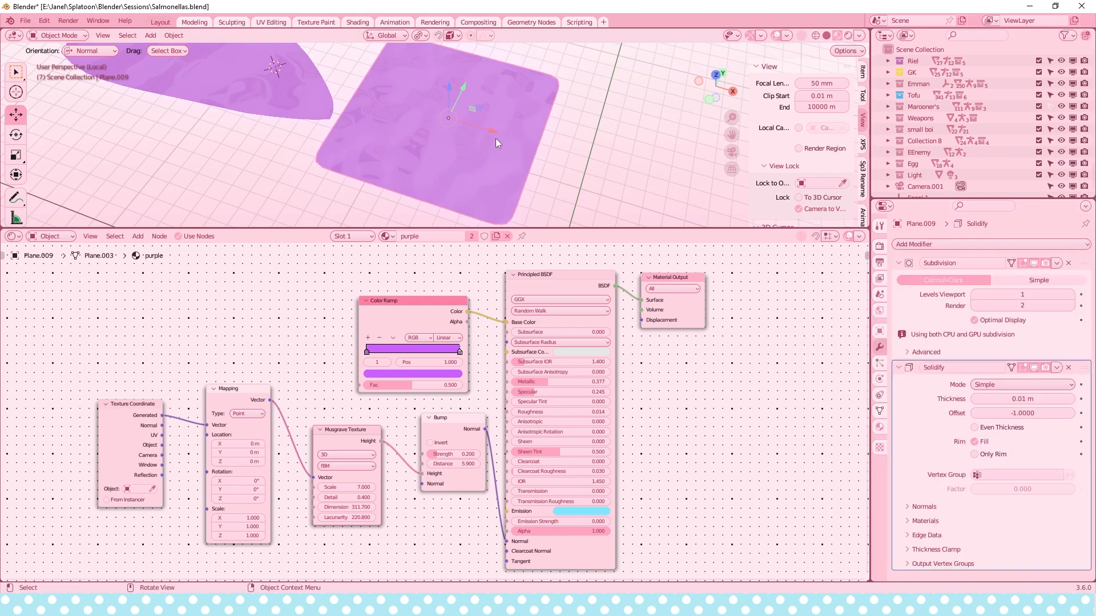
Set the square plane's Solidify thickness to 0.02 m.
{"action": "scroll", "coordinate": [495, 139], "scroll_direction": "up", "scroll_amount": 3}
{"action": "middle_click_drag", "start_coordinate": [492, 147], "coordinate": [477, 121]}
{"action": "key", "text": "KP_Decimal"}
{"action": "scroll", "coordinate": [513, 119], "scroll_direction": "up", "scroll_amount": 5}
{"action": "scroll", "coordinate": [491, 91], "scroll_direction": "up", "scroll_amount": 4}
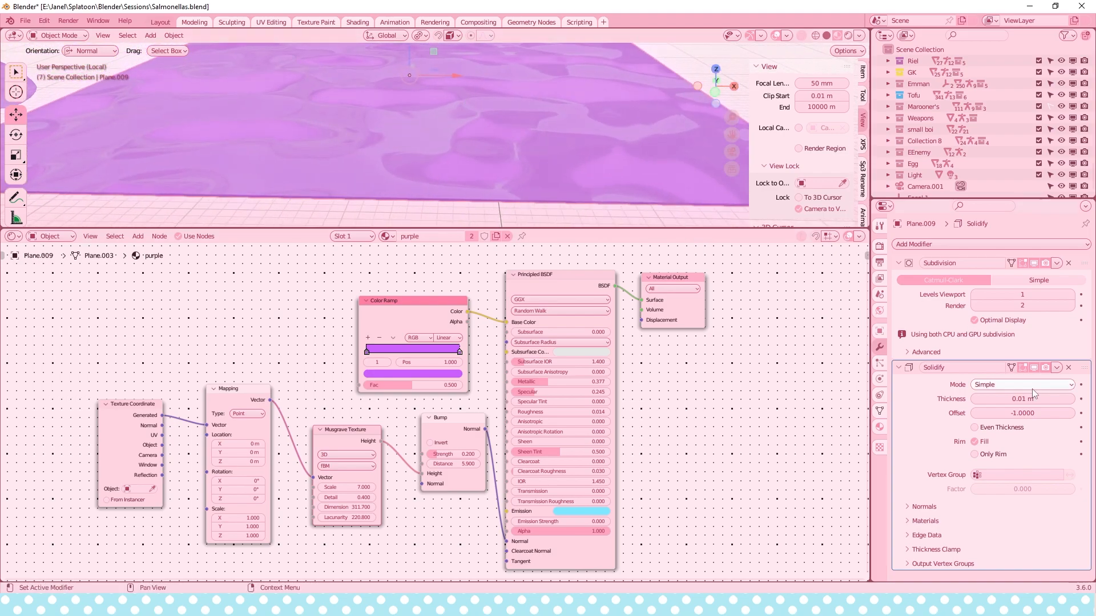
{"action": "left_click_drag", "start_coordinate": [1022, 399], "coordinate": [1045, 399]}
{"action": "middle_click_drag", "start_coordinate": [489, 162], "coordinate": [503, 159]}
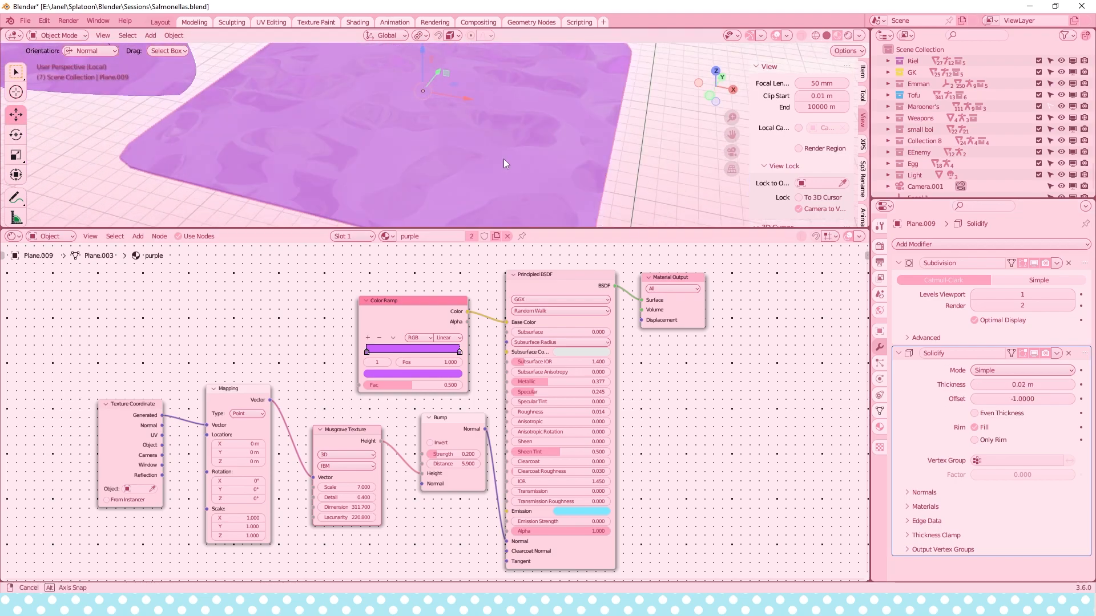
Enter Edit Mode on the plane in an enlarged viewport and move a border edge midway along its right side outward about 0.23 m.
{"action": "left_click", "coordinate": [59, 36]}
{"action": "left_click", "coordinate": [68, 64]}
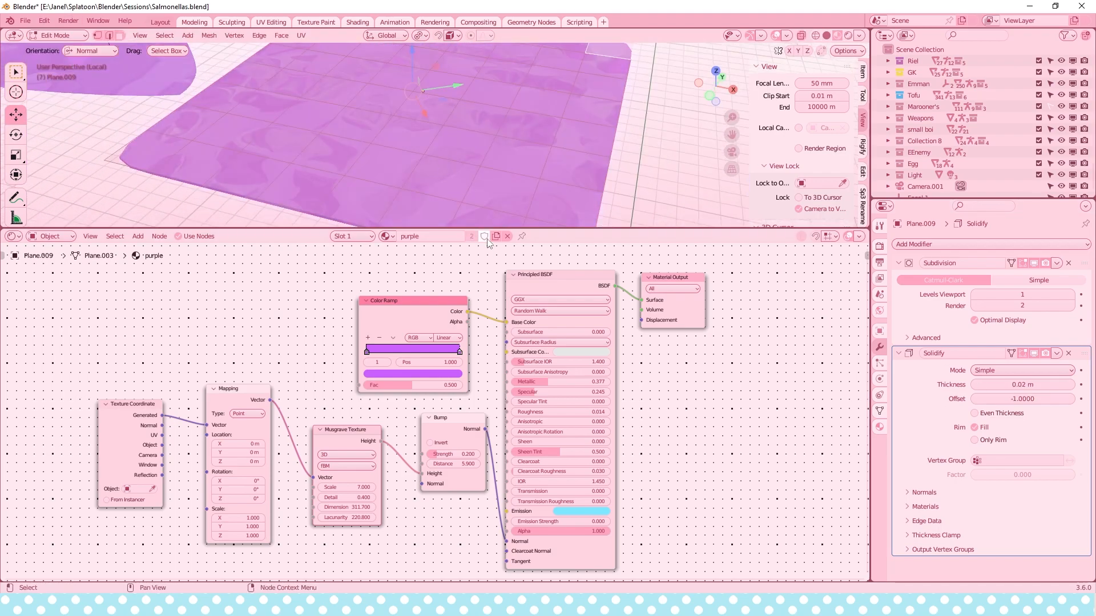
{"action": "left_click_drag", "start_coordinate": [486, 230], "coordinate": [486, 505]}
{"action": "left_click", "coordinate": [108, 36]}
{"action": "middle_click_drag", "start_coordinate": [594, 285], "coordinate": [600, 321]}
{"action": "left_click", "coordinate": [614, 309]}
{"action": "left_click_drag", "start_coordinate": [589, 295], "coordinate": [635, 300]}
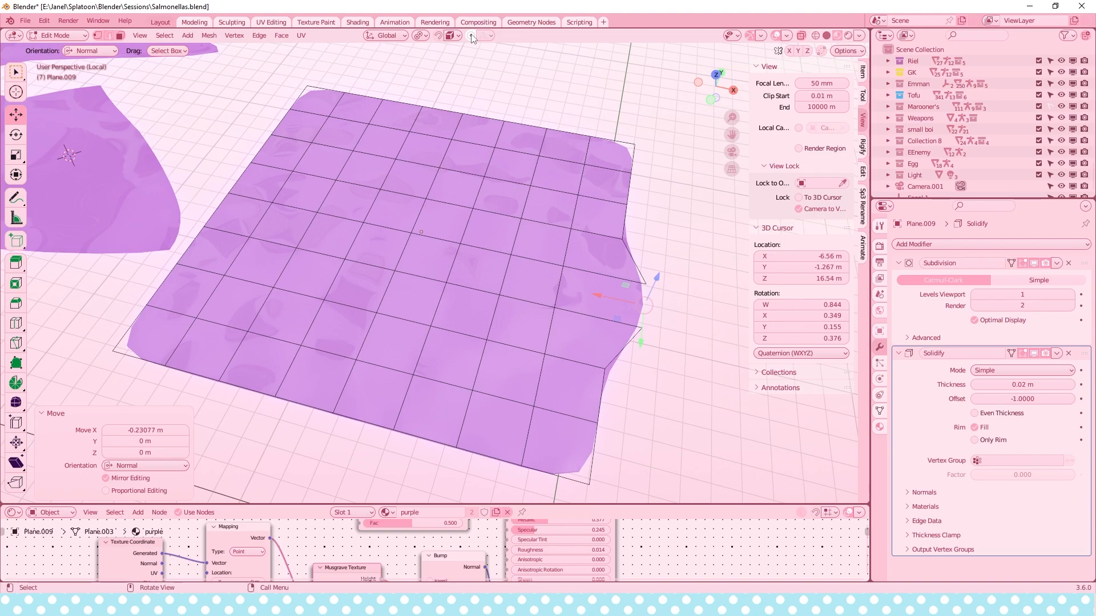
Enable proportional editing, pull the plane's right border edge further outward and push a front border edge inward to curve the outline.
{"action": "left_click", "coordinate": [471, 37]}
{"action": "left_click_drag", "start_coordinate": [607, 297], "coordinate": [715, 288]}
{"action": "scroll", "coordinate": [653, 278], "scroll_direction": "up", "scroll_amount": 2}
{"action": "left_click", "coordinate": [399, 430]}
{"action": "left_click_drag", "start_coordinate": [442, 405], "coordinate": [474, 340]}
Select the border edges at the plane's front-left corner and extrude them outward twice, by about 0.8 m and 1.2 m, as an ink arm.
{"action": "left_click", "coordinate": [294, 381]}
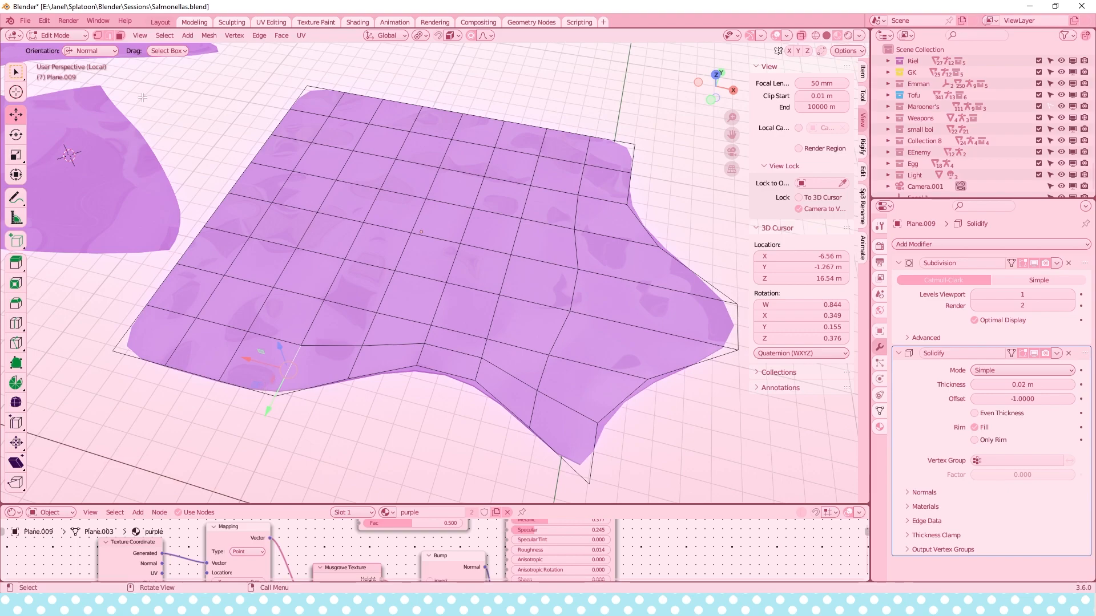
{"action": "left_click", "coordinate": [98, 36]}
{"action": "middle_click_drag", "start_coordinate": [112, 103], "coordinate": [154, 91], "text": "shift"}
{"action": "left_click", "coordinate": [109, 35]}
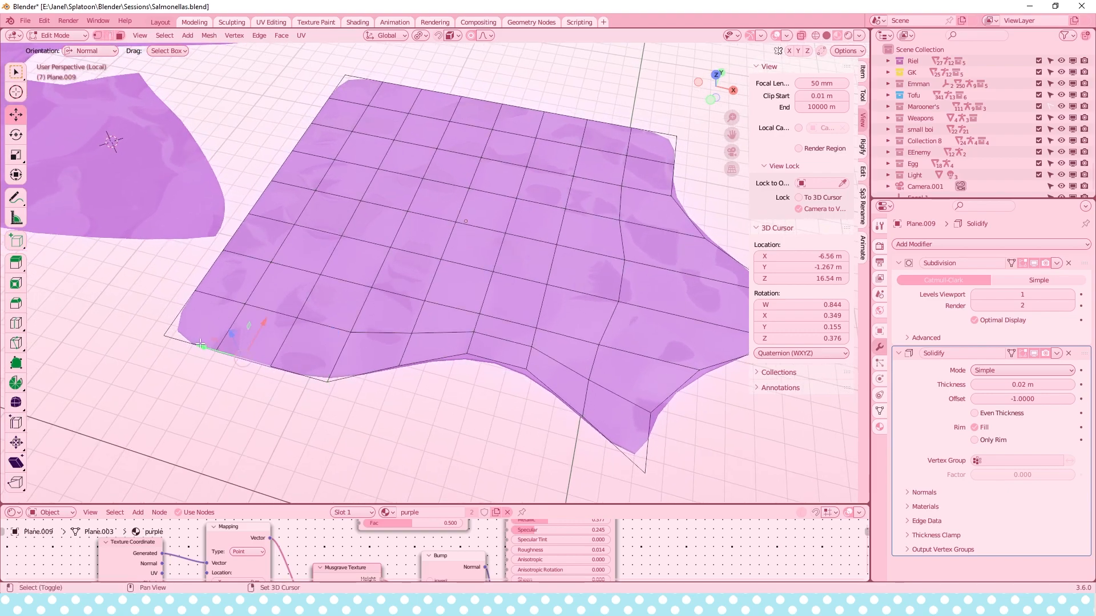
{"action": "middle_click_drag", "start_coordinate": [309, 373], "coordinate": [247, 307]}
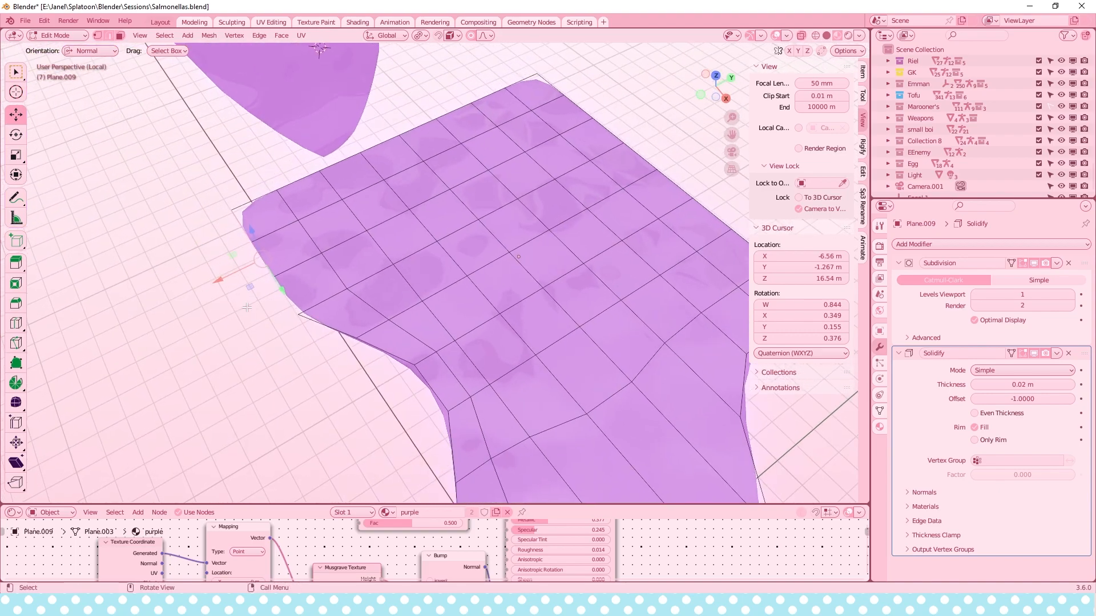
{"action": "key", "text": "e"}
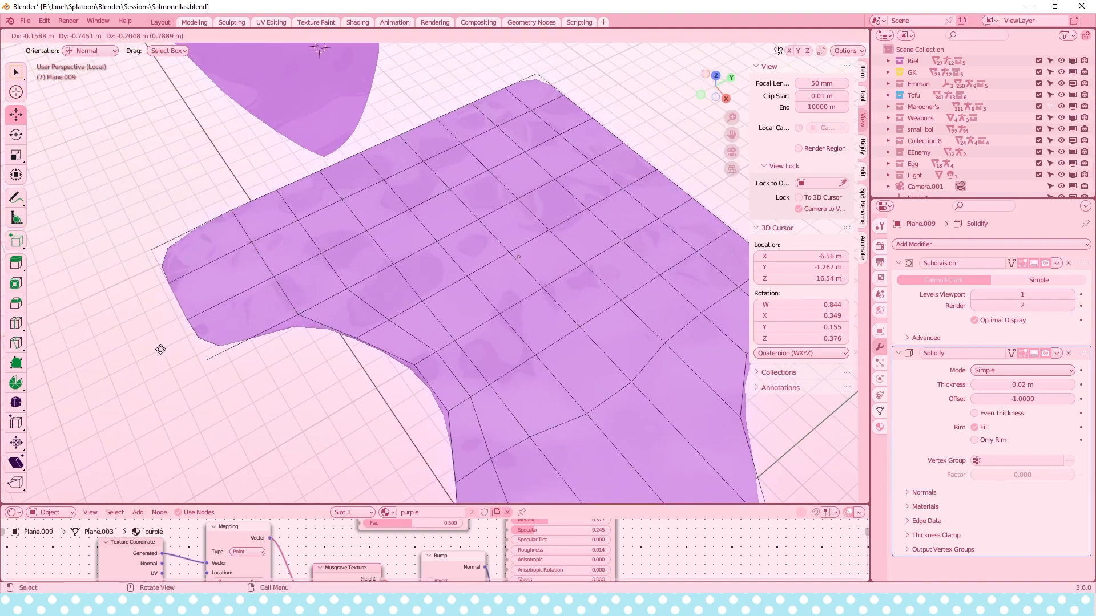
{"action": "left_click", "coordinate": [160, 349]}
{"action": "key", "text": "e"}
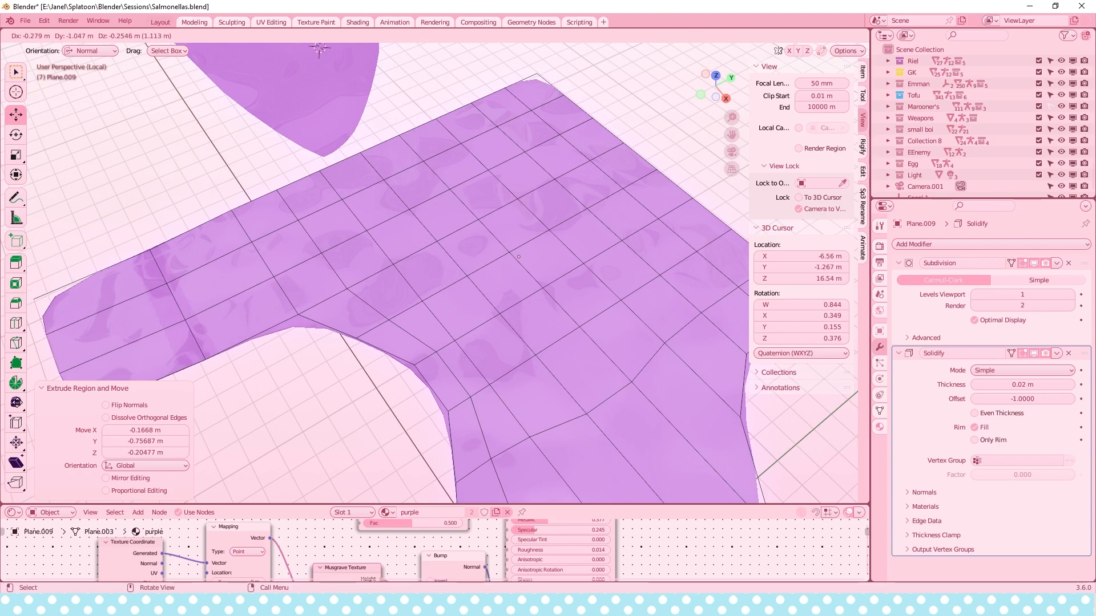
{"action": "left_click", "coordinate": [23, 399]}
Check the extended ink shape, then enlarge the node editor to examine the purple material's whole node tree.
{"action": "middle_click_drag", "start_coordinate": [241, 325], "coordinate": [445, 224]}
{"action": "scroll", "coordinate": [442, 224], "scroll_direction": "down", "scroll_amount": 1}
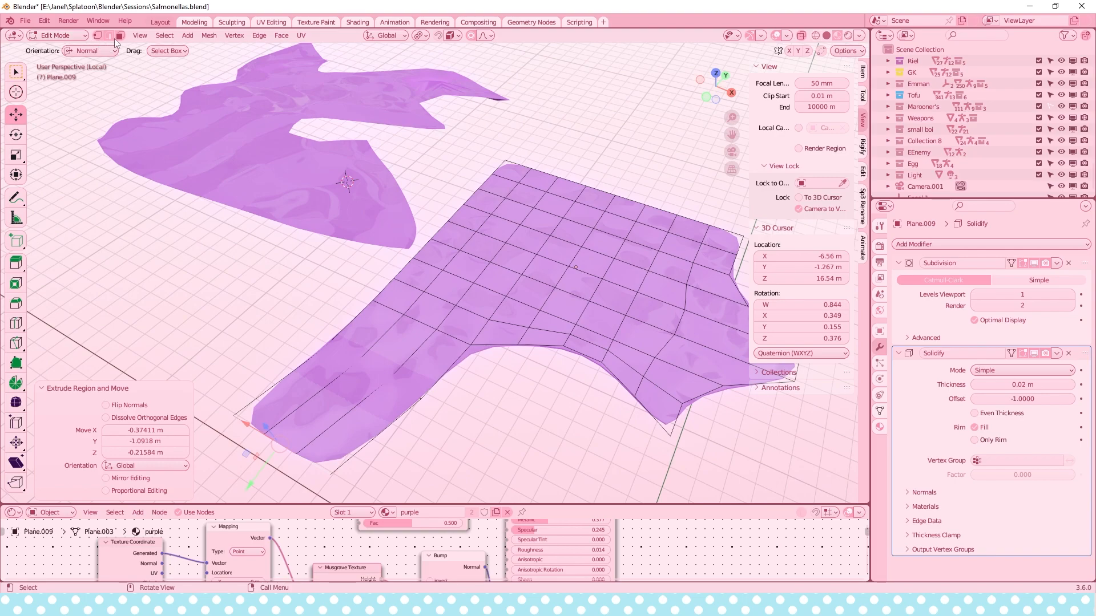
{"action": "middle_click_drag", "start_coordinate": [370, 400], "coordinate": [454, 459]}
{"action": "left_click_drag", "start_coordinate": [457, 502], "coordinate": [456, 124]}
{"action": "scroll", "coordinate": [501, 183], "scroll_direction": "up", "scroll_amount": 2}
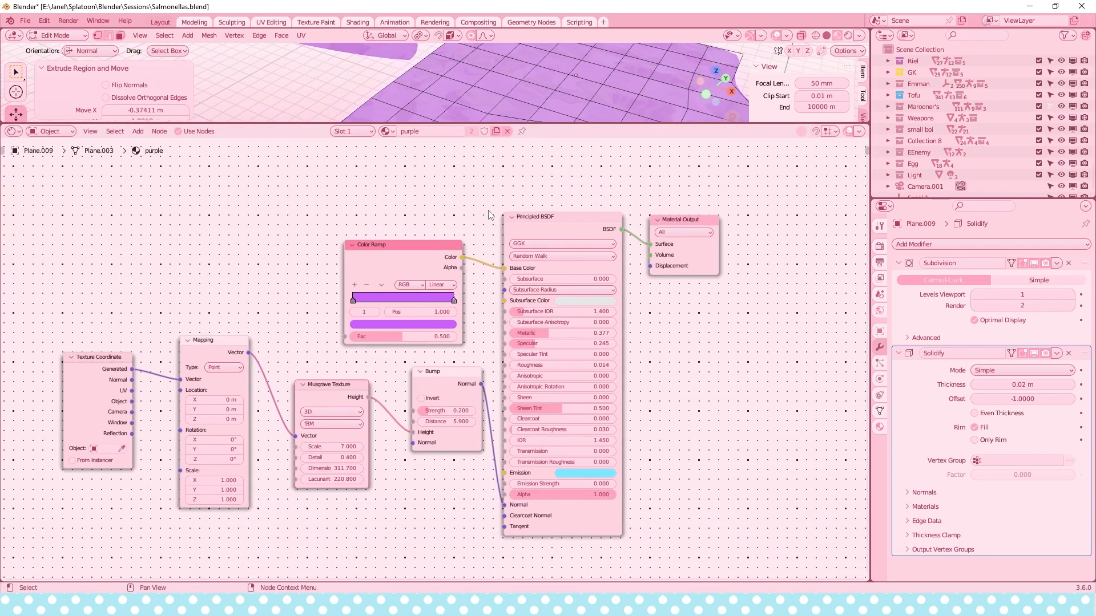
{"action": "middle_click_drag", "start_coordinate": [471, 218], "coordinate": [491, 222]}
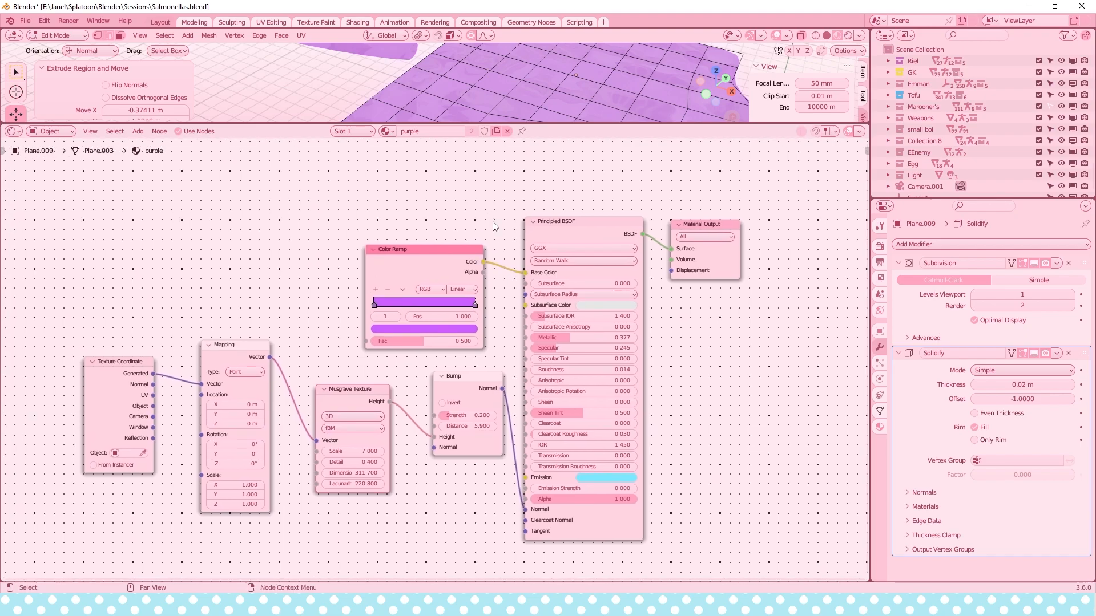